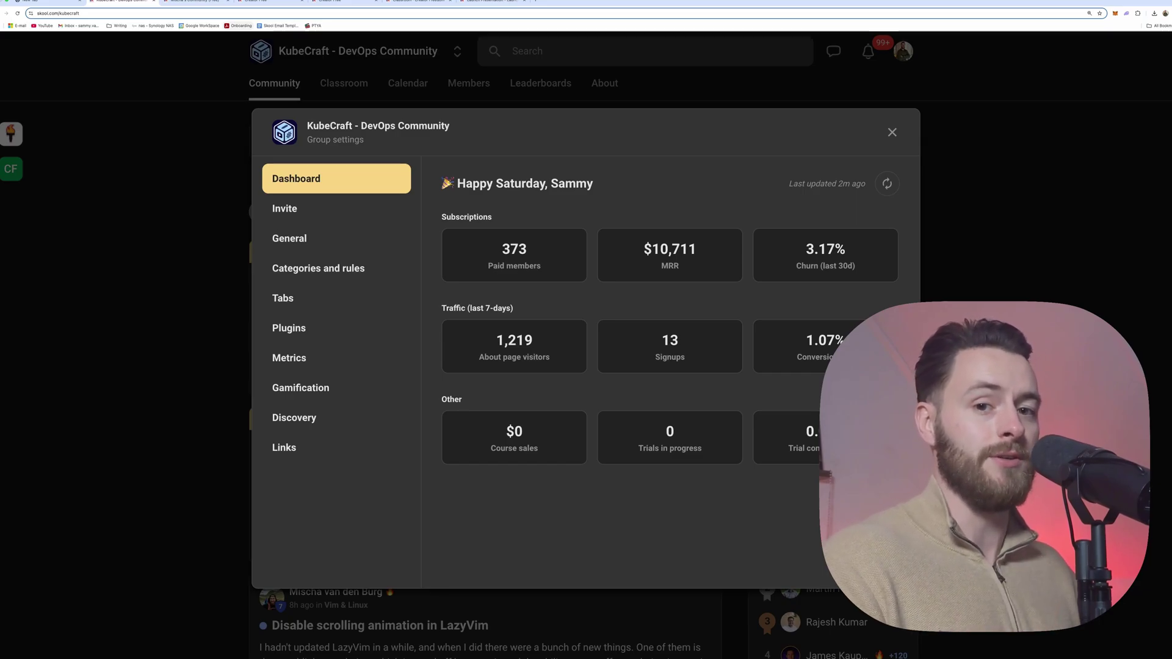
Step: Close the KubeCraft group settings, skim the feed, and open its Classroom course listings
left_click(229, 283)
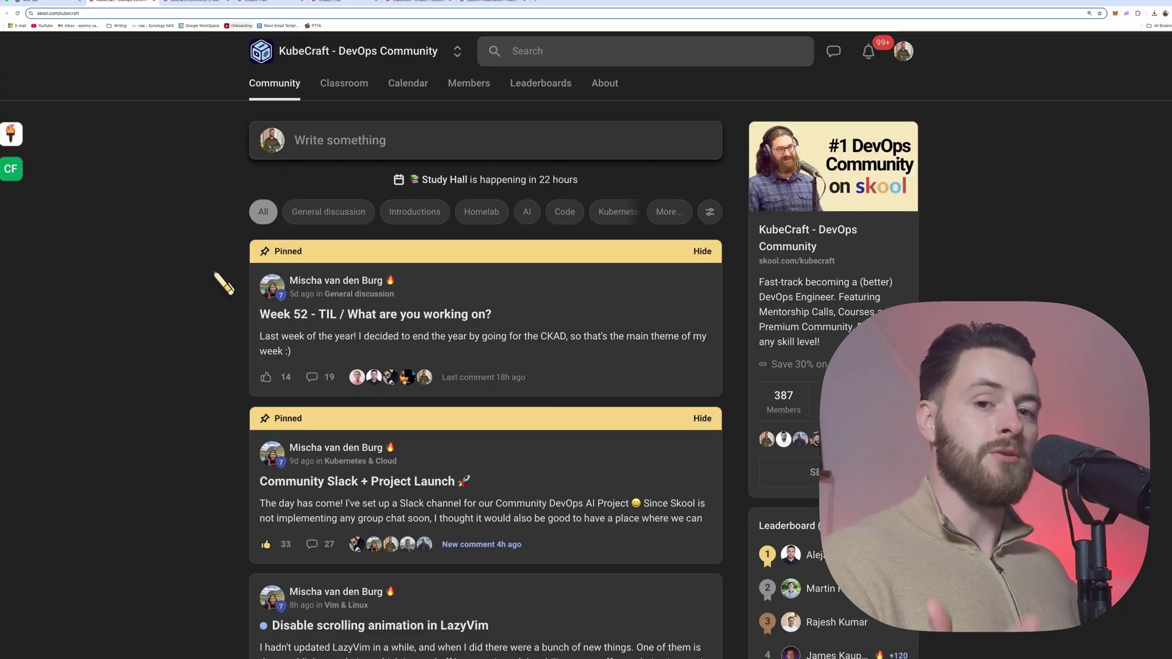
scroll(223, 284, "down", 4)
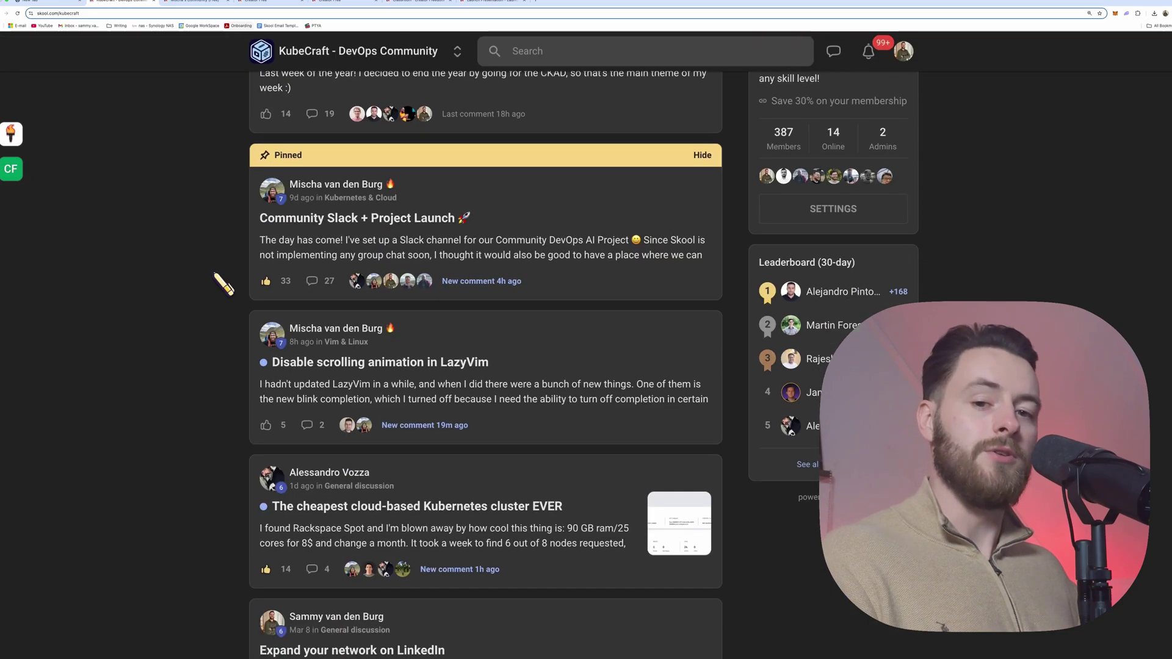
scroll(221, 284, "up", 5)
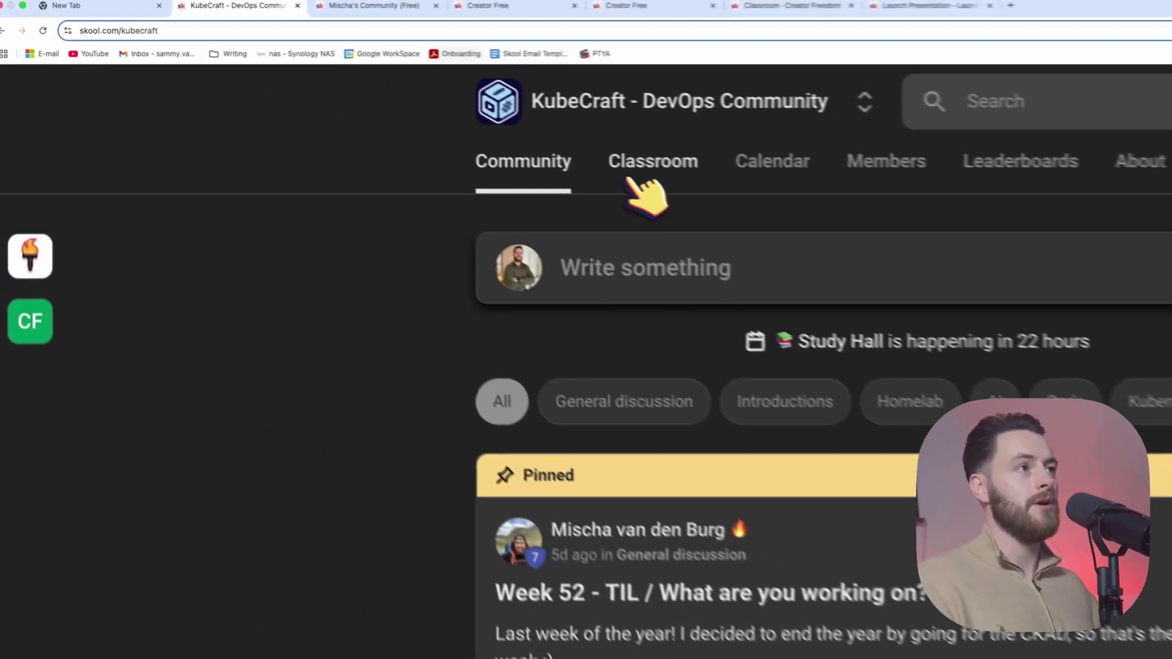
left_click(353, 93)
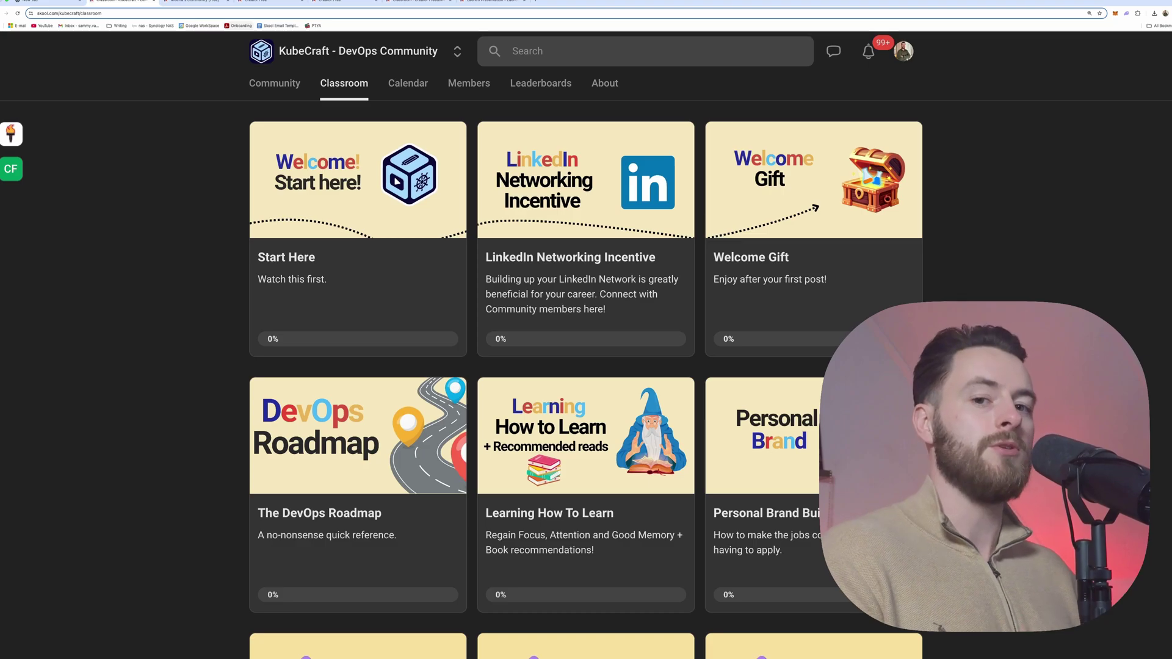
Step: Tour the KubeCraft community's Calendar, Members and Leaderboards pages
left_click(404, 93)
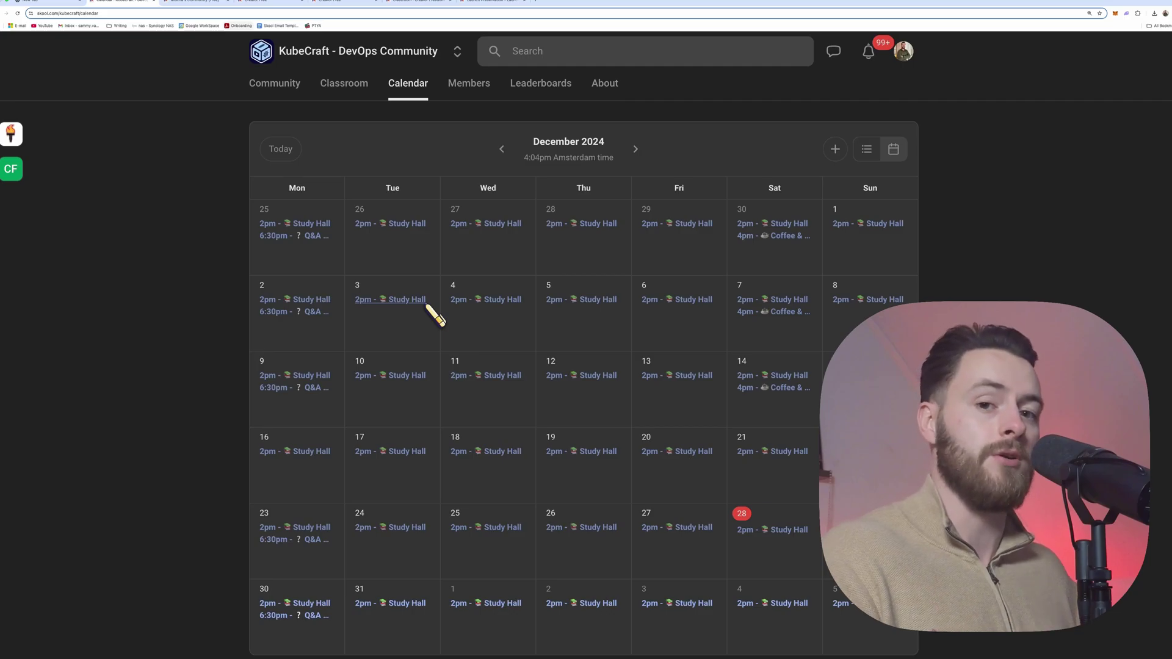
left_click(487, 96)
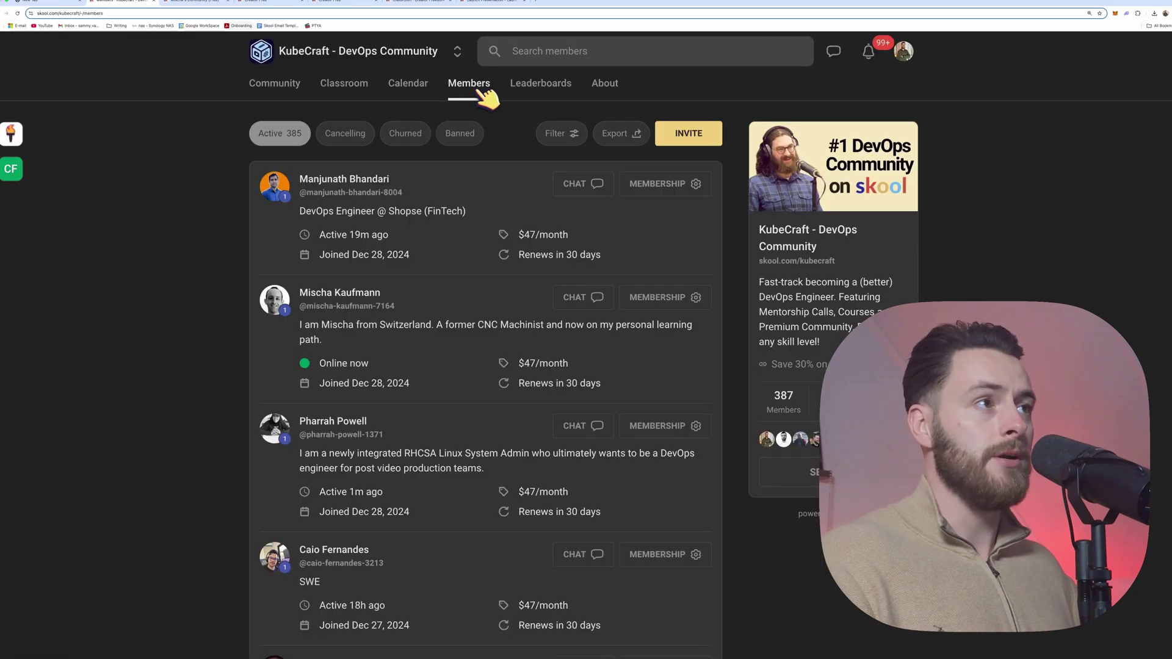
left_click(537, 92)
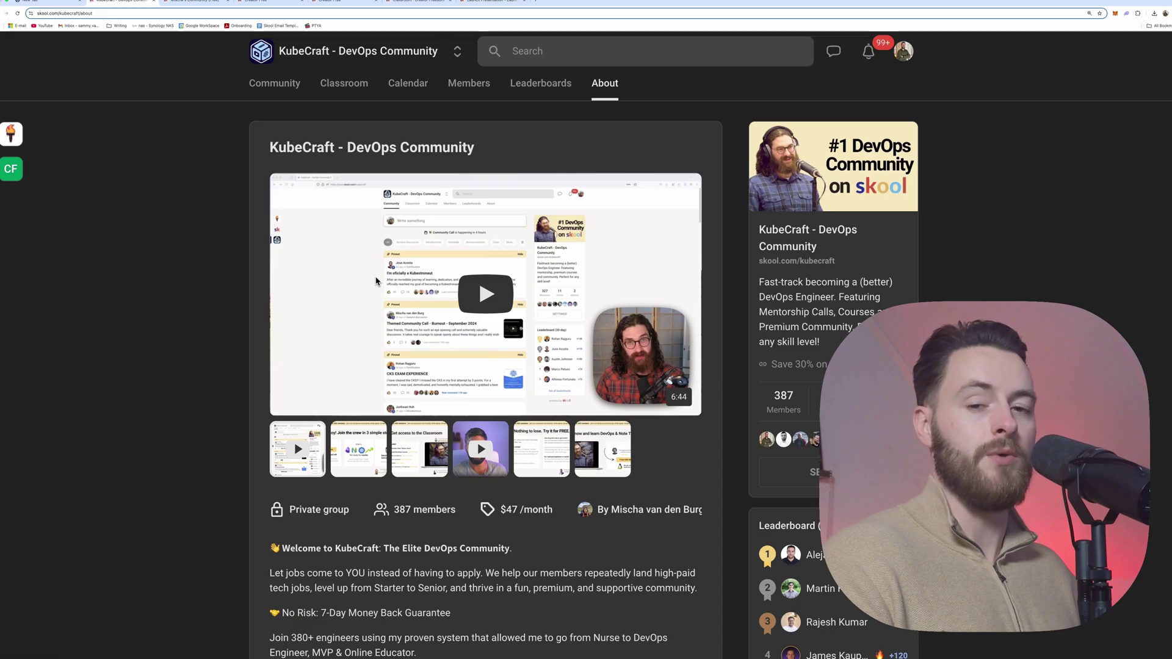
Step: Scroll through the KubeCraft About page, then return to its Classroom courses
scroll(486, 366, "down", 2)
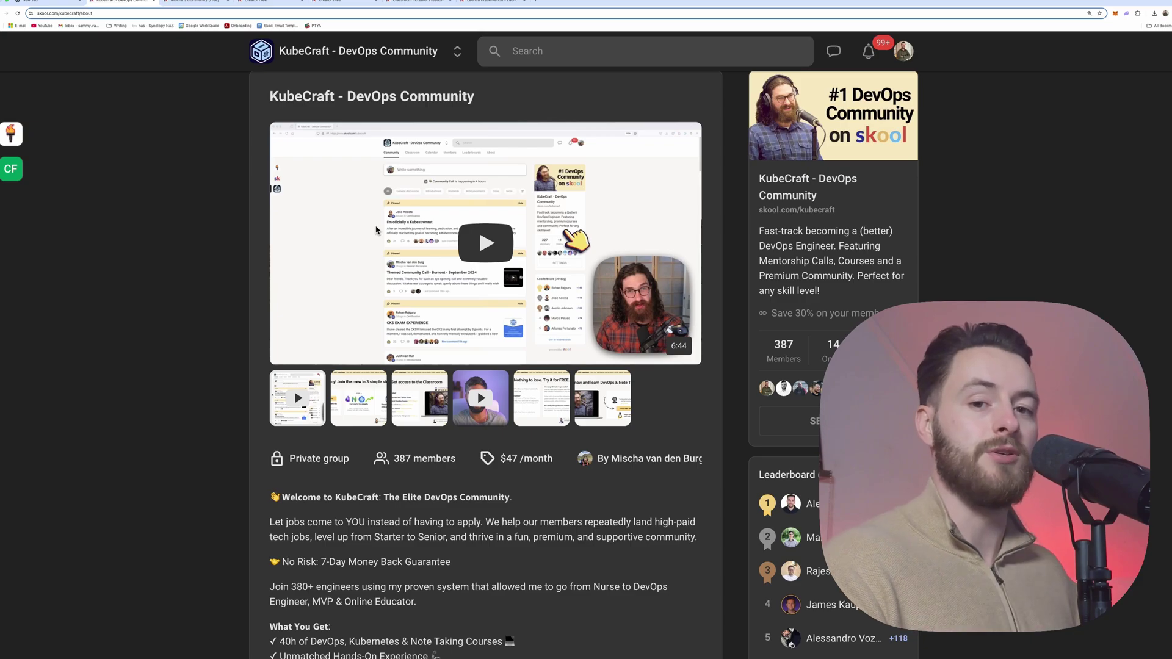
scroll(486, 367, "down", 3)
scroll(486, 366, "down", 2)
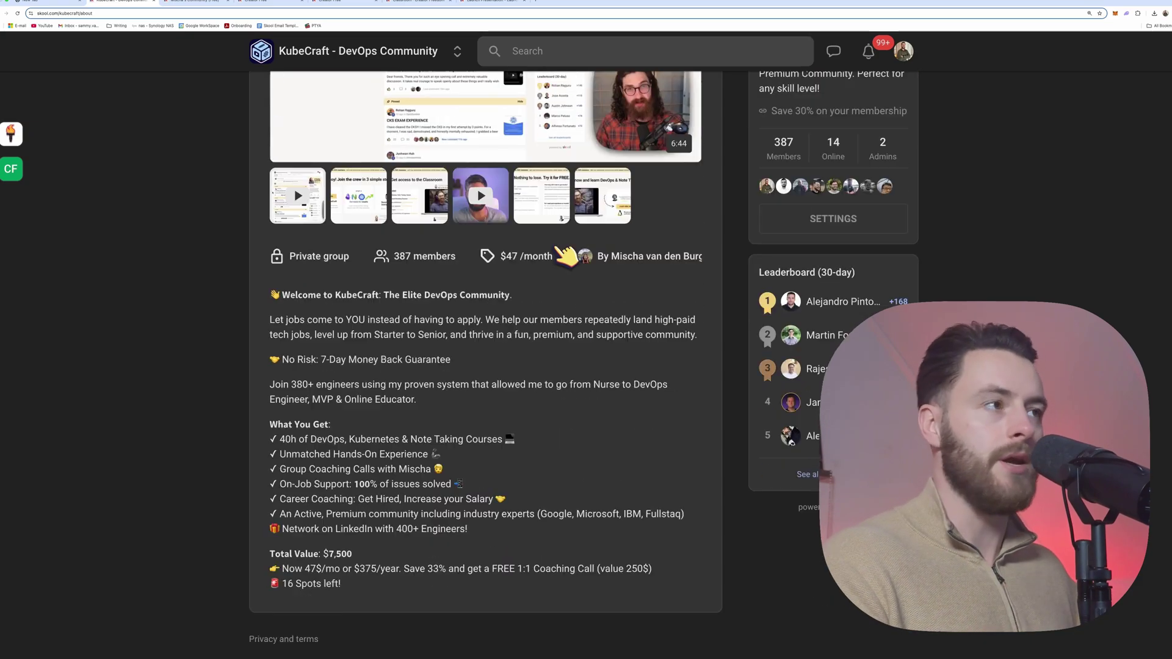
scroll(486, 367, "up", 5)
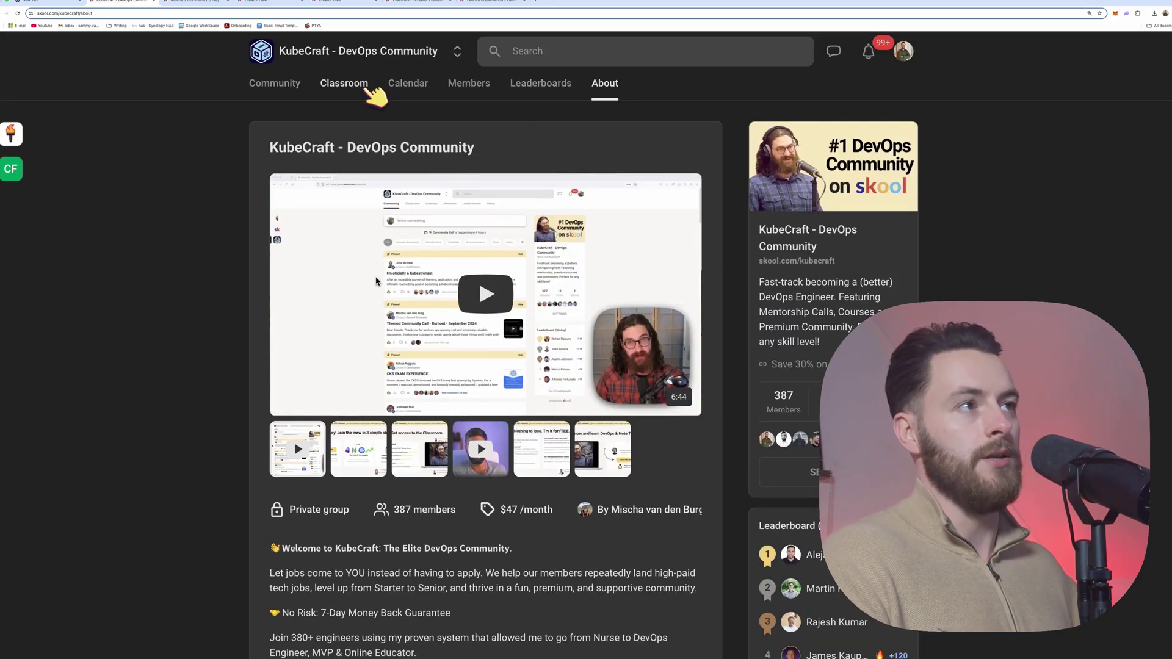
left_click(337, 86)
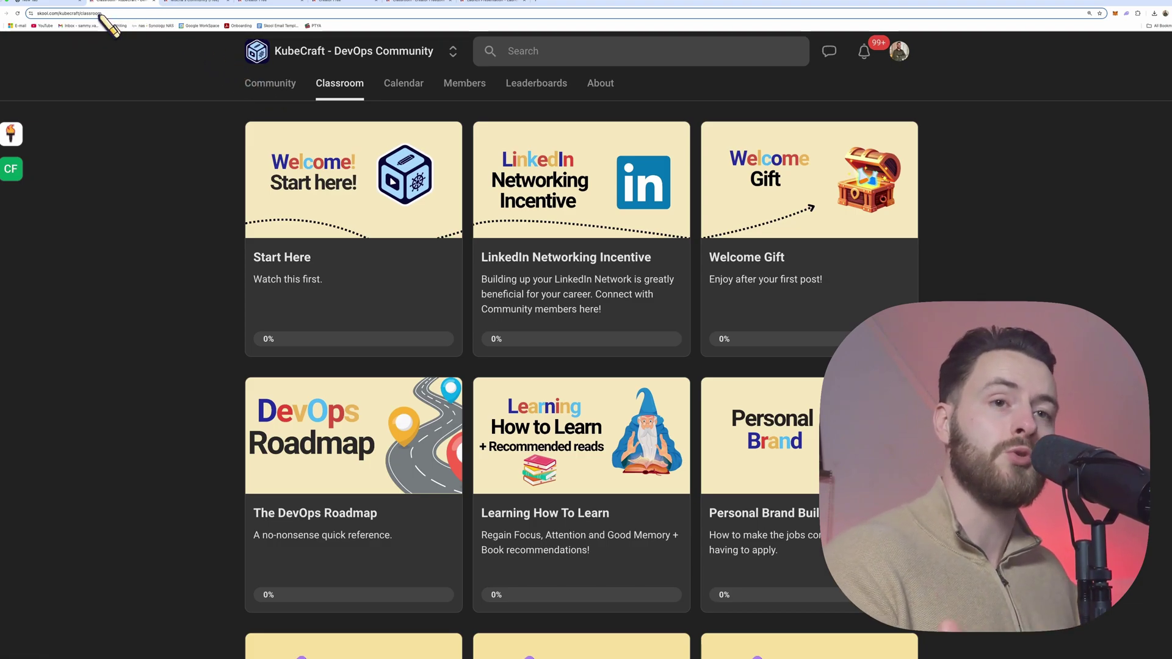
Step: Preview the pasted Skool Games link logged out in a new incognito window
left_click(46, 3)
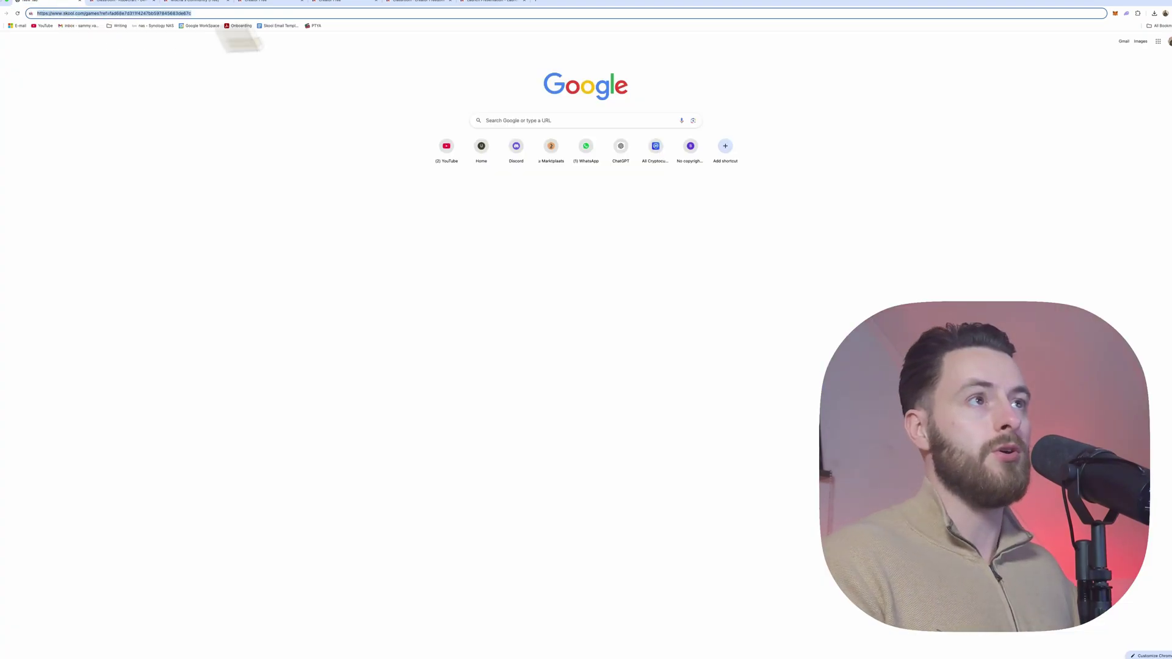
left_click(1168, 13)
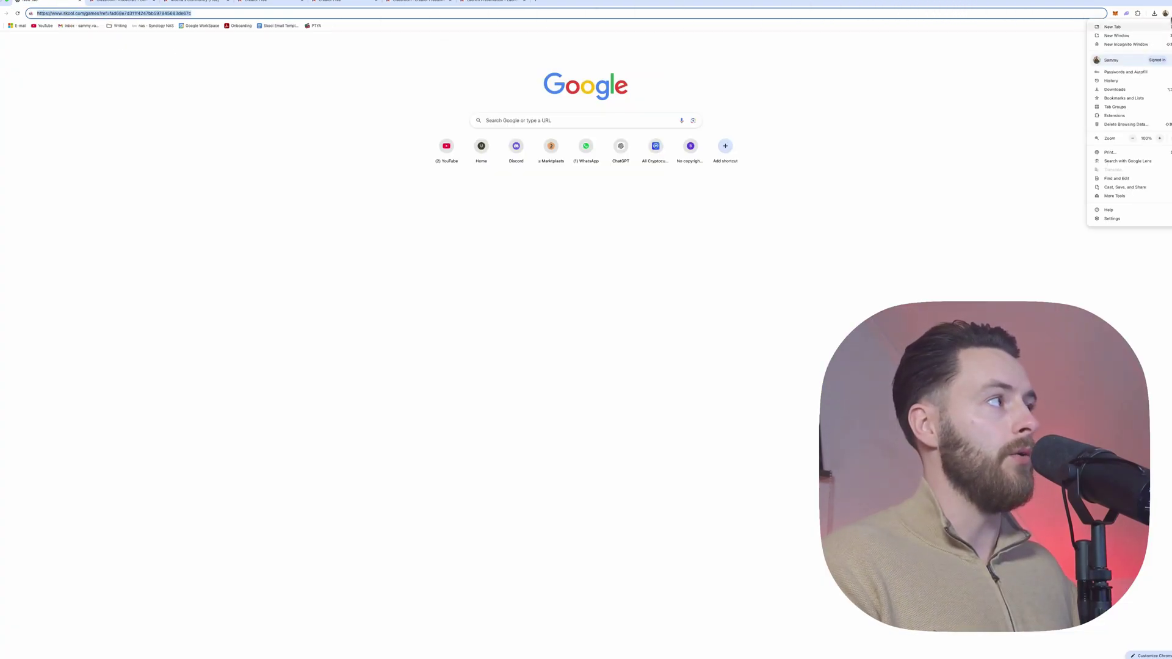
left_click(1147, 44)
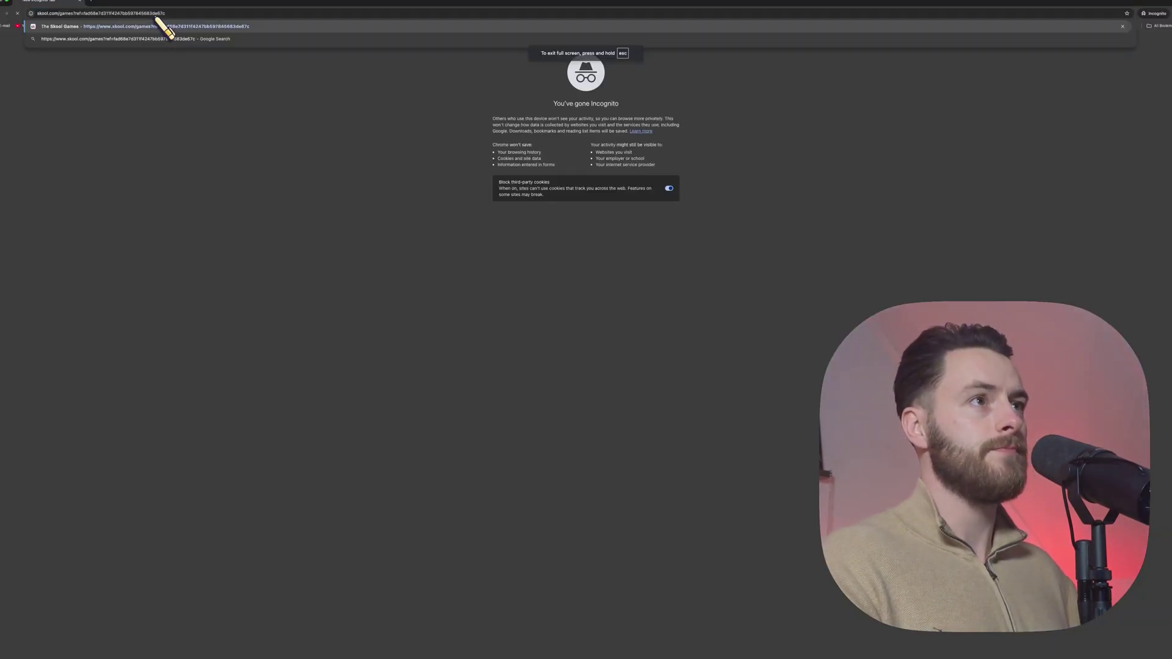
key("Return")
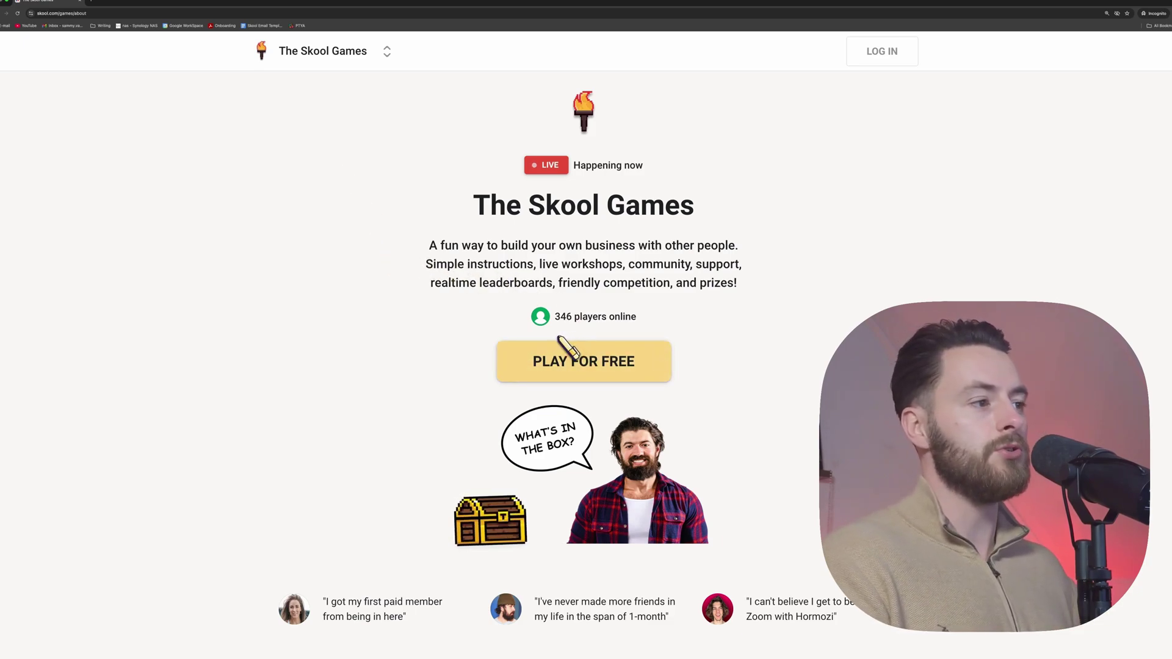
scroll(571, 348, "down", 1)
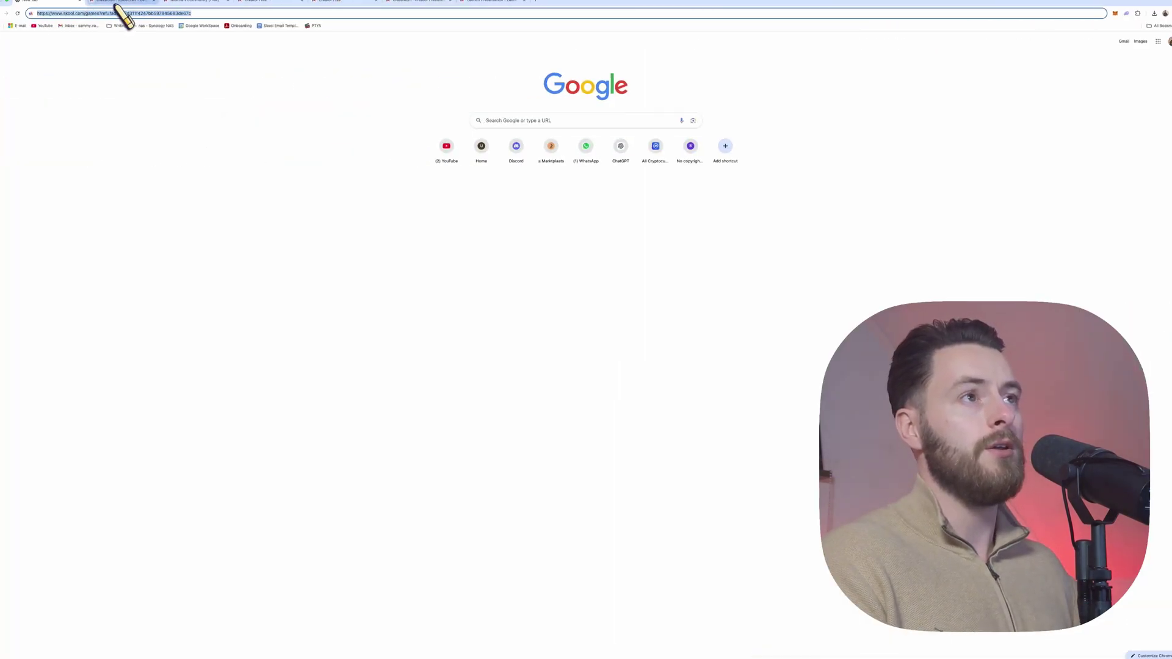
Step: Load The Skool Games page, join it for free, and open lesson 1, How to play
left_click(190, 3)
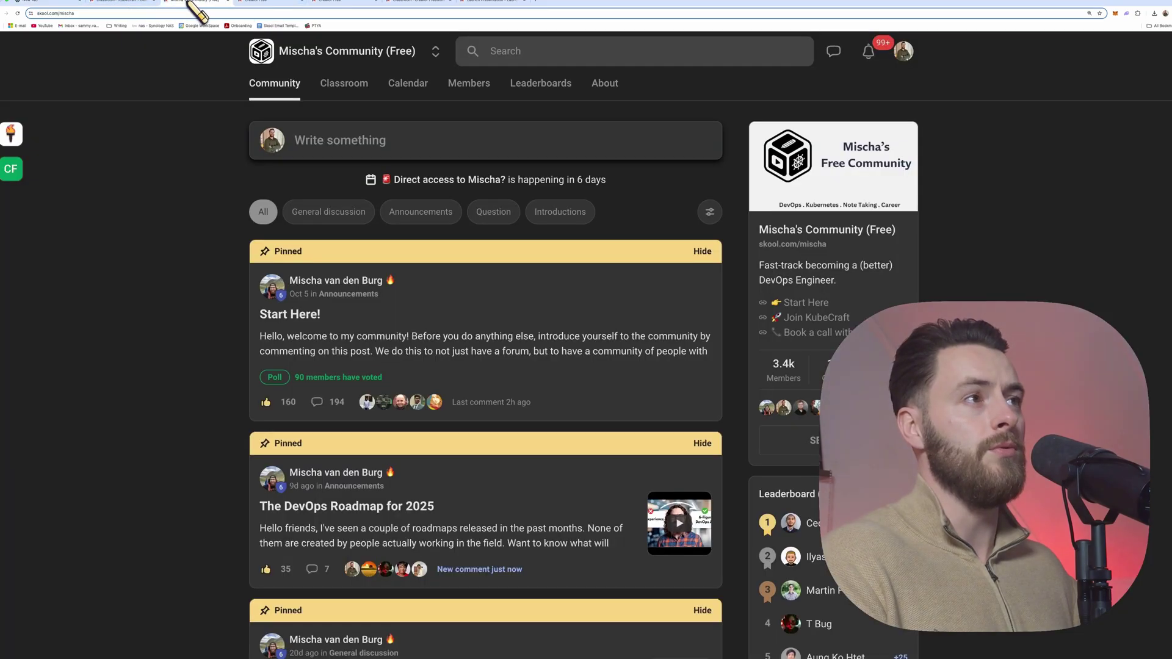
left_click(221, 13)
type("sk")
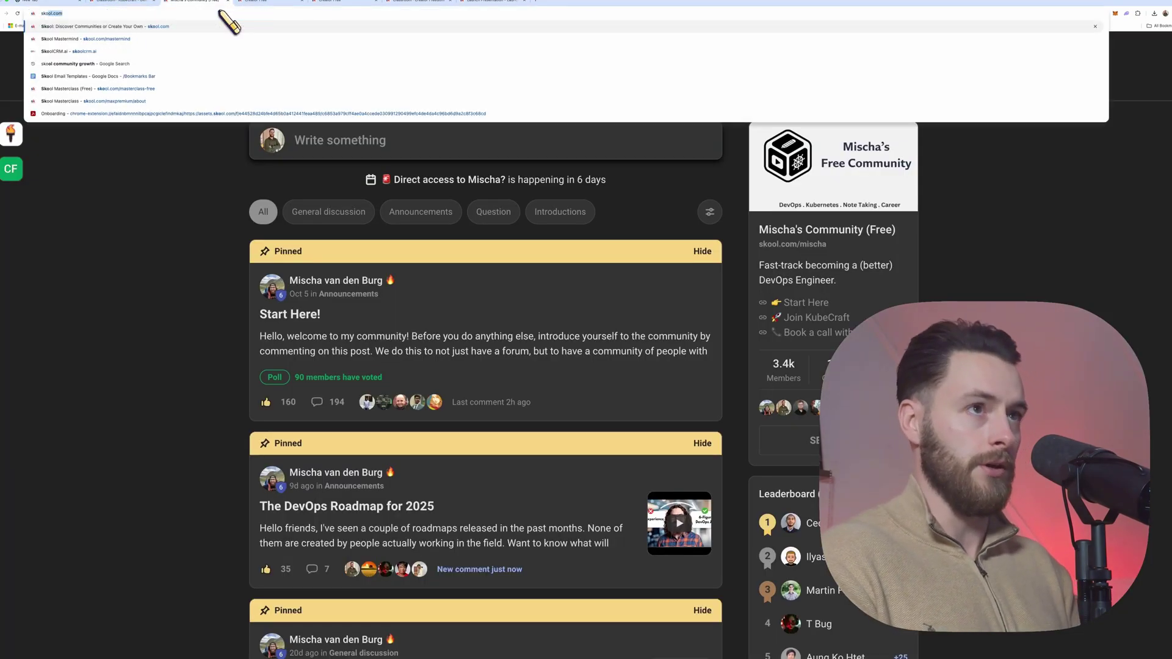
type("ool.com")
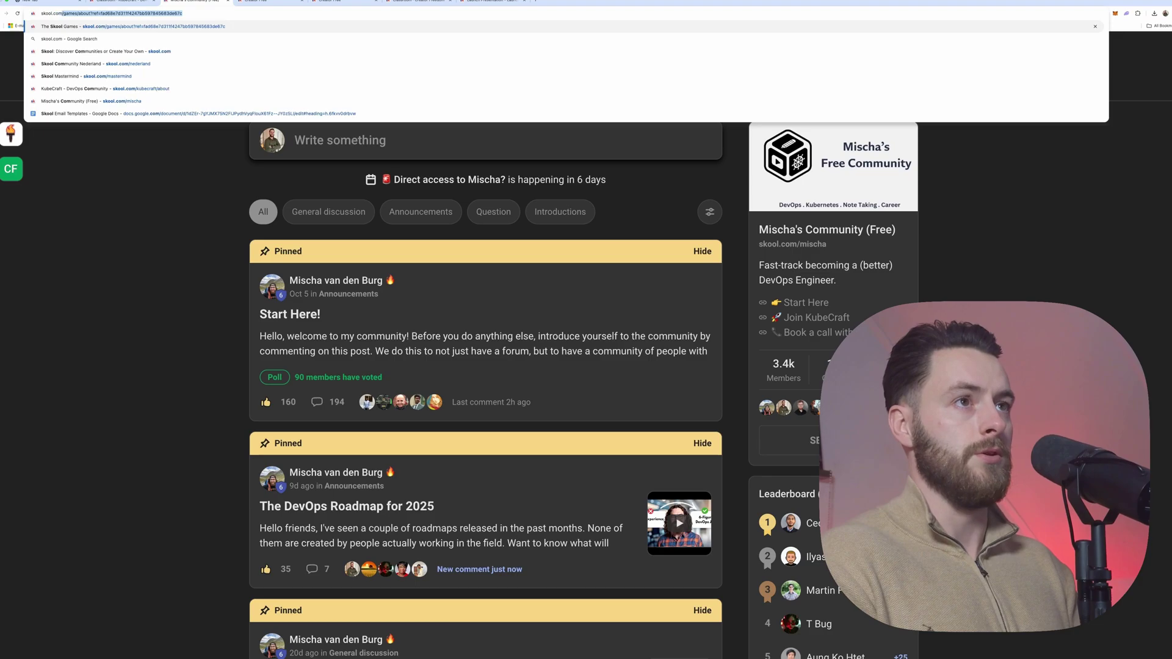
key("Return")
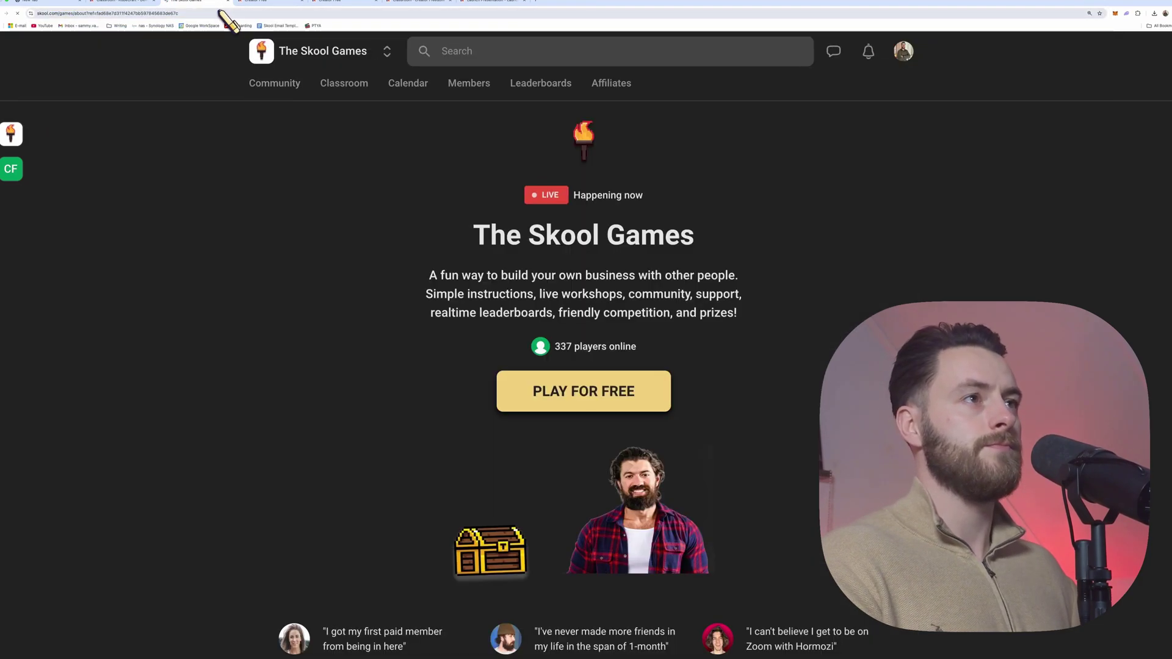
left_click(550, 385)
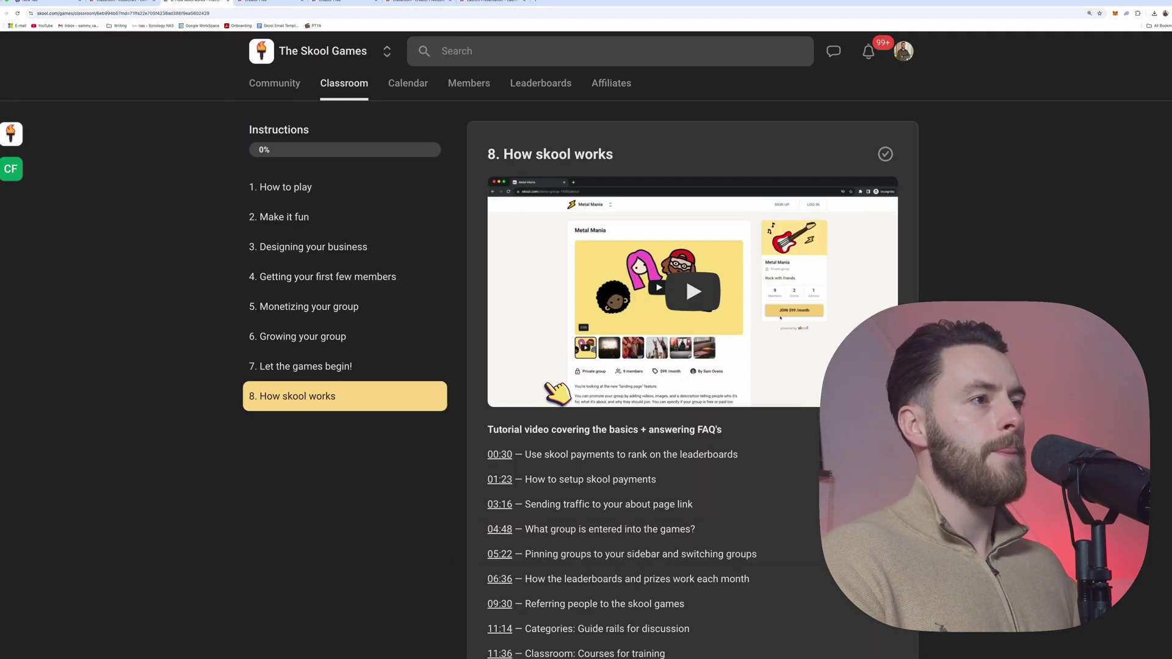
left_click(316, 200)
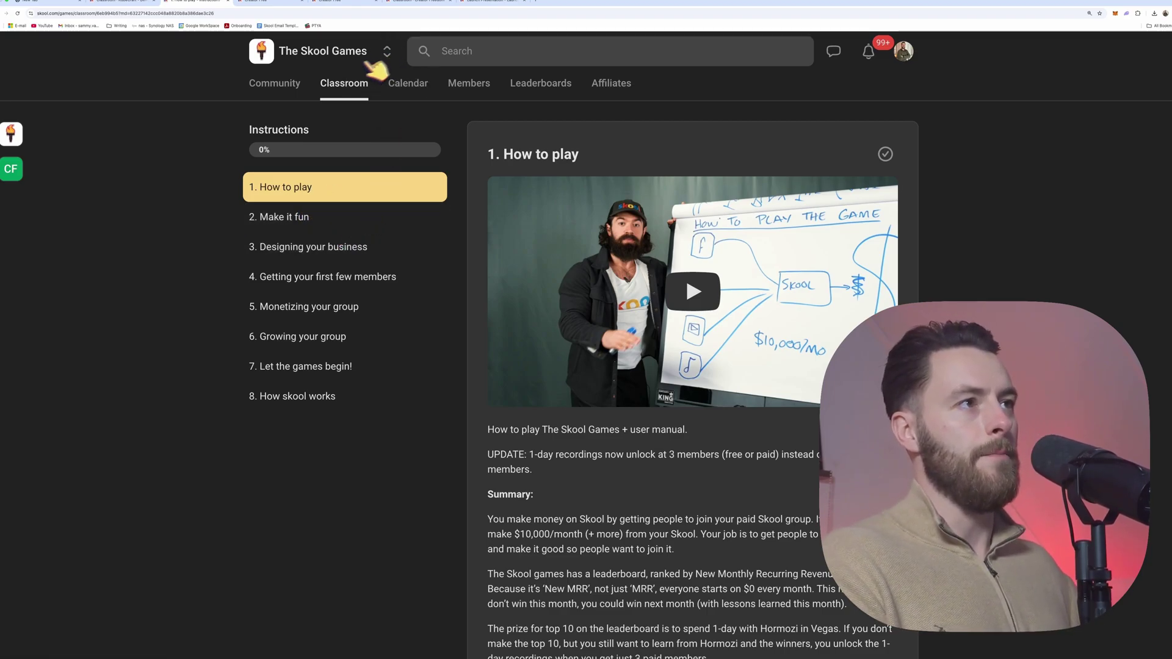
left_click(386, 52)
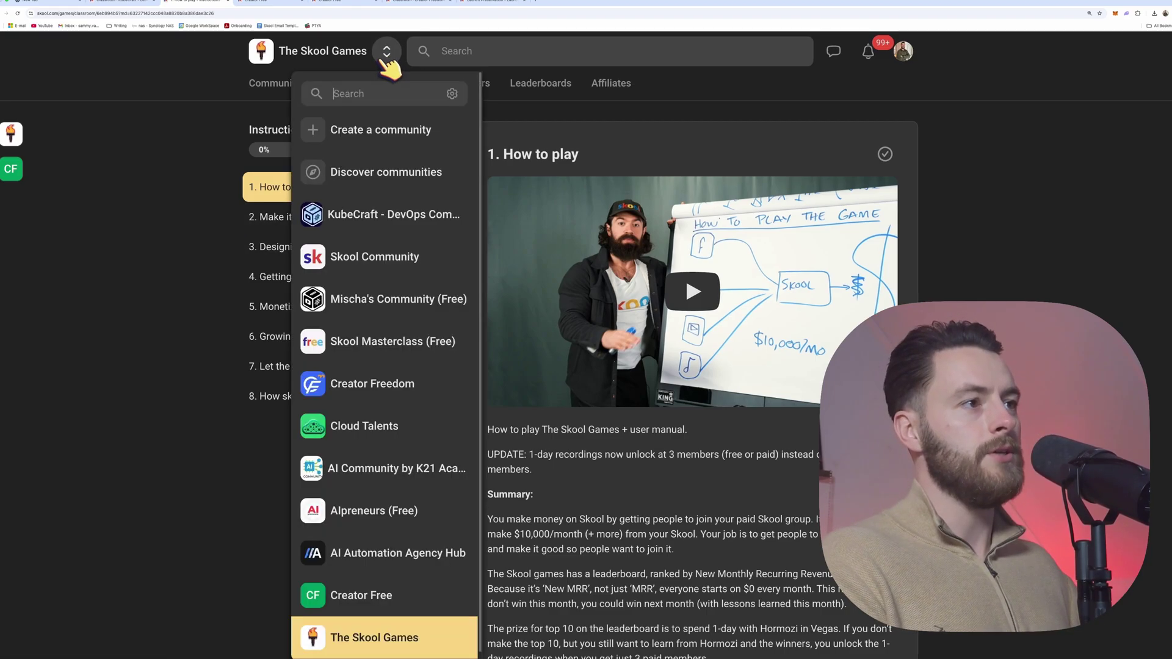
Step: Switch to the Creator Free community and open its empty Classroom
left_click(397, 597)
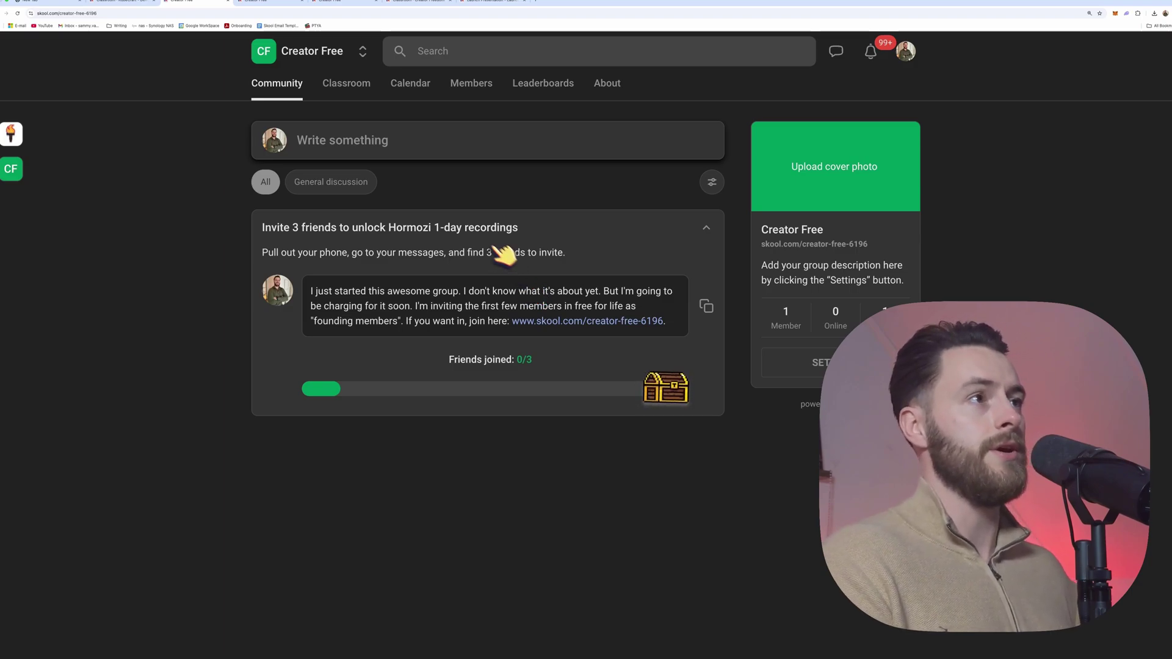
left_click(357, 93)
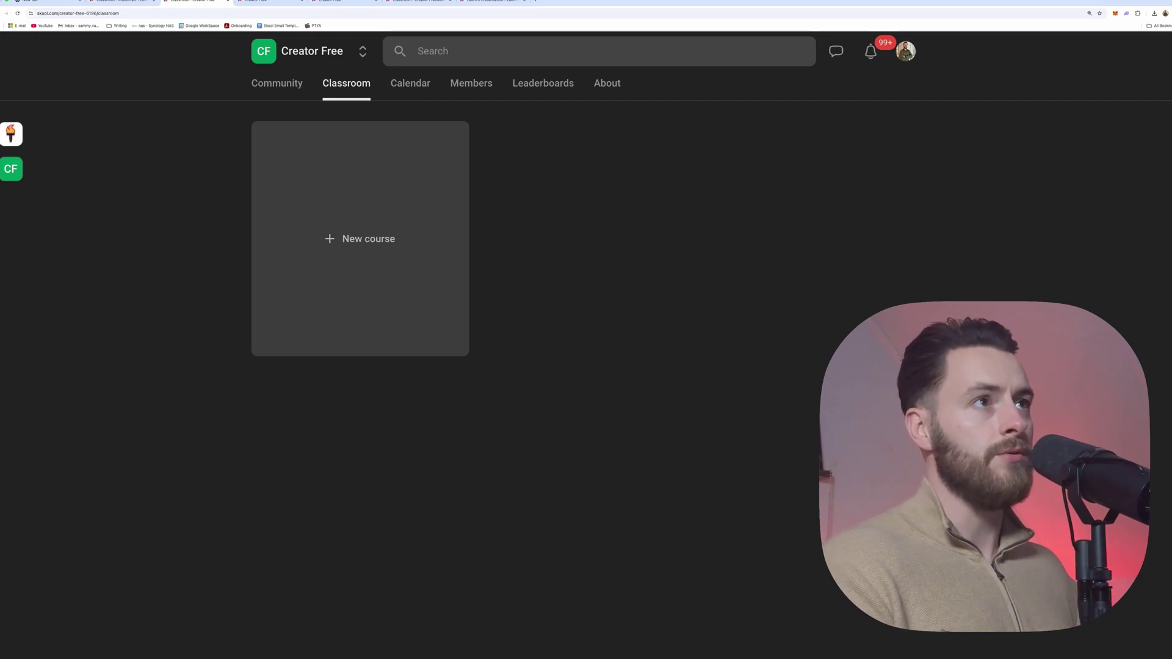
Step: Start a new course named 'Start here' with description 'Welcome! start here.'
left_click(362, 285)
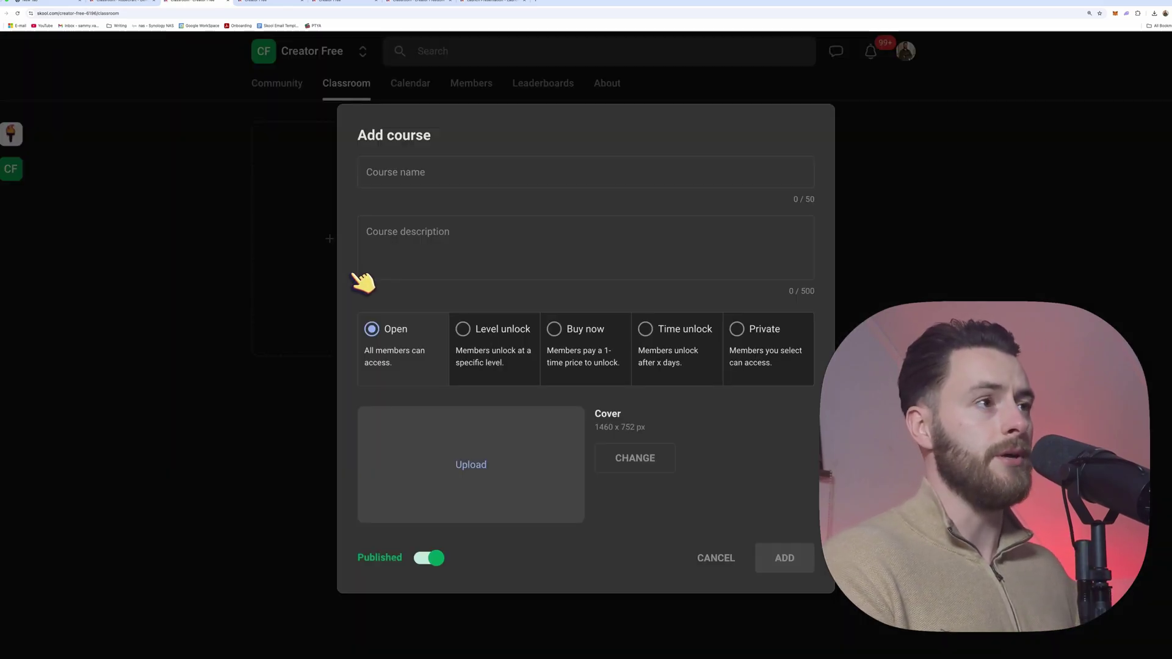
left_click(408, 178)
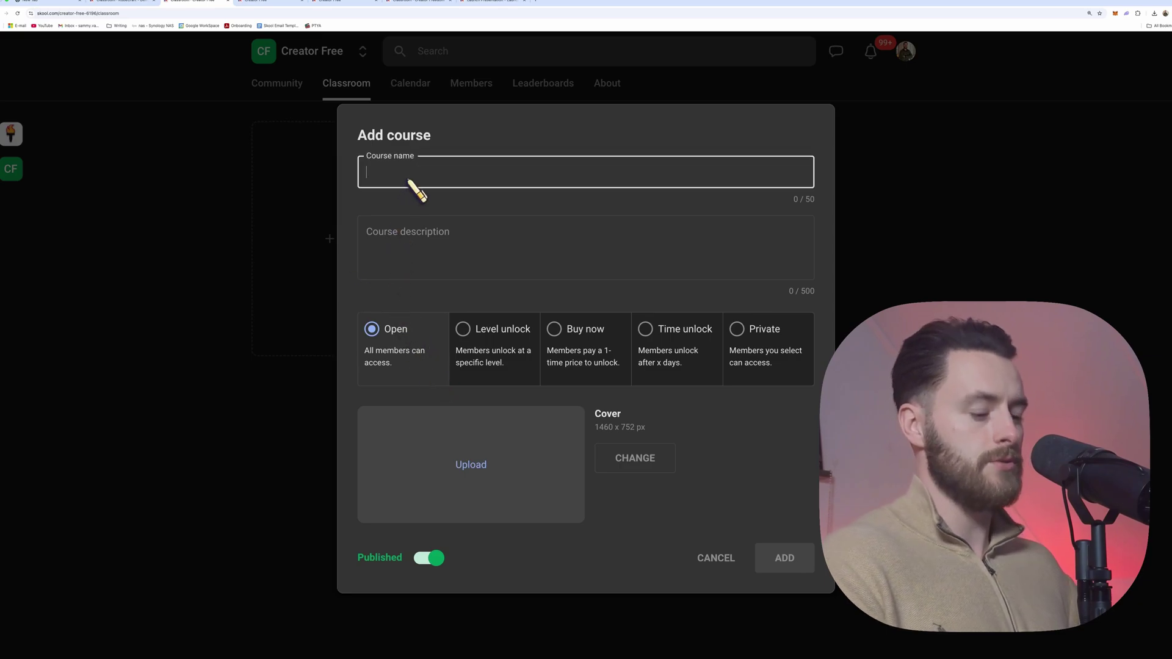
type("Start here")
key("Tab")
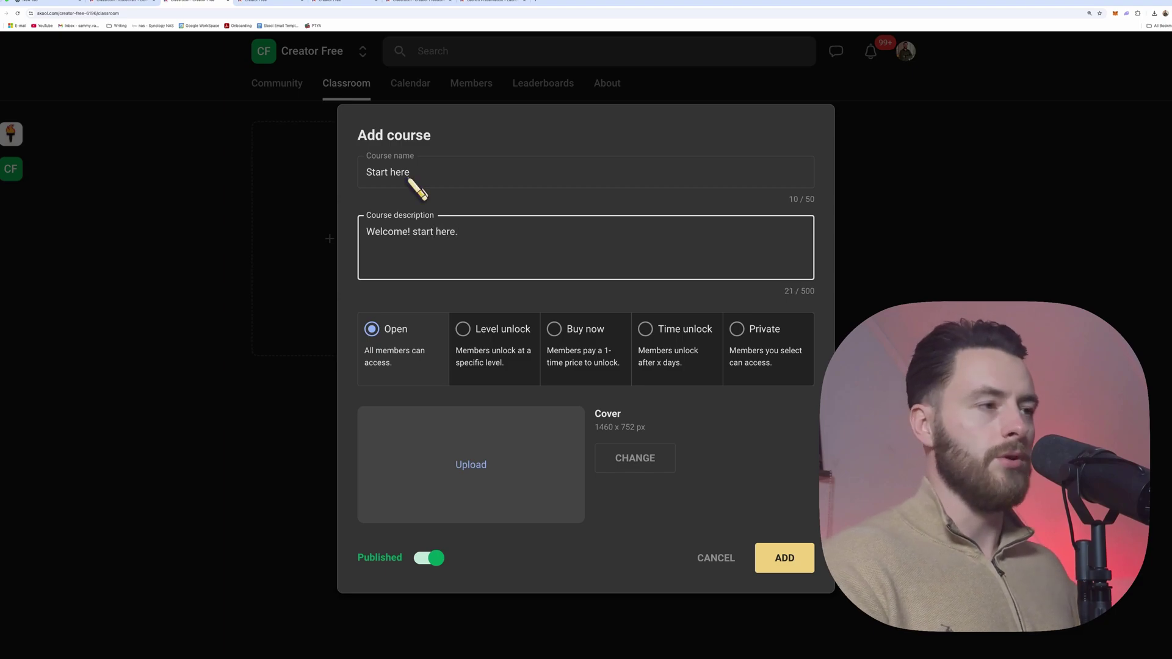
left_click(452, 353)
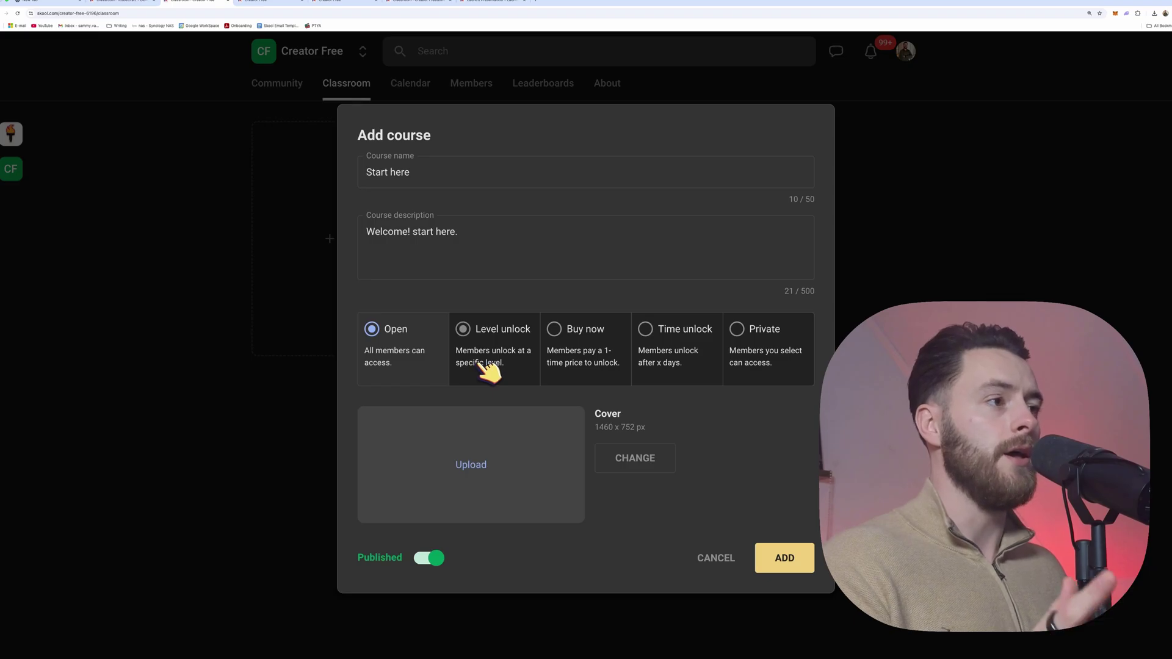
Step: Try Level unlock, Buy now, Time unlock (365 days) and Private access before settling on Open
left_click(481, 362)
left_click(470, 415)
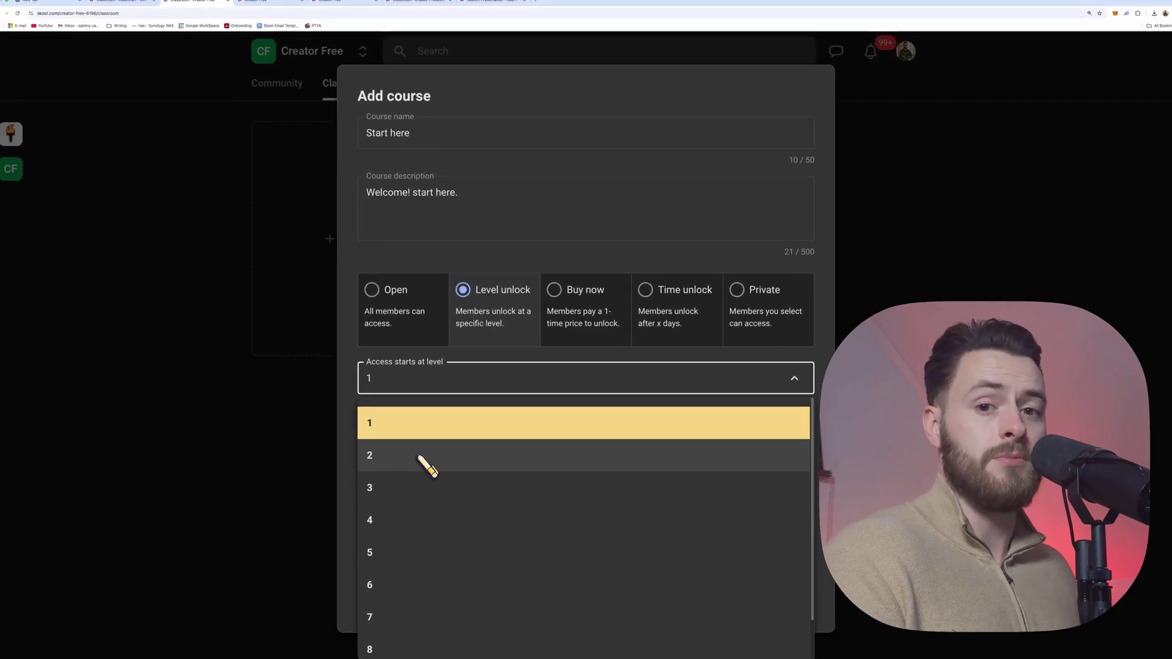
left_click(471, 423)
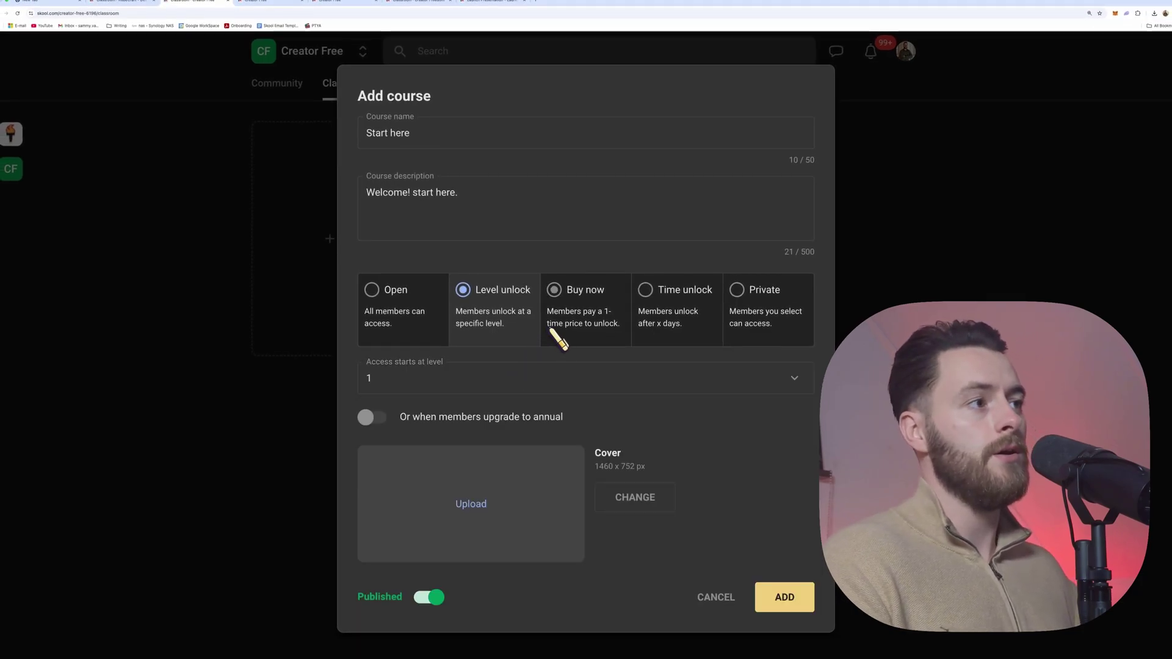
left_click(552, 337)
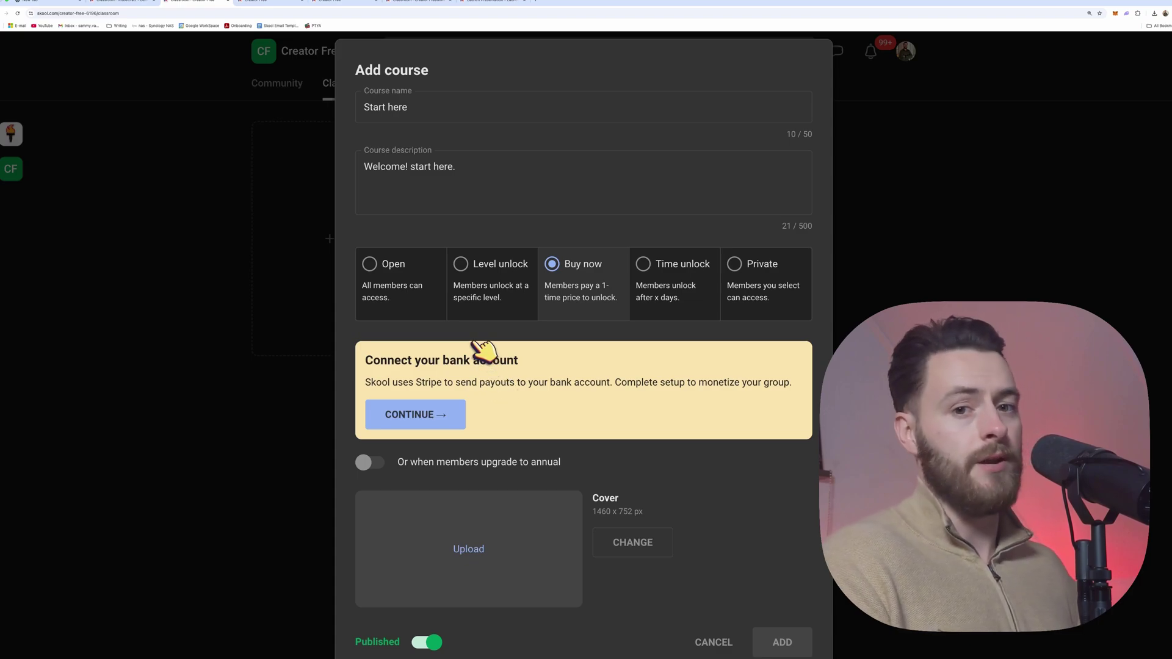
left_click(438, 308)
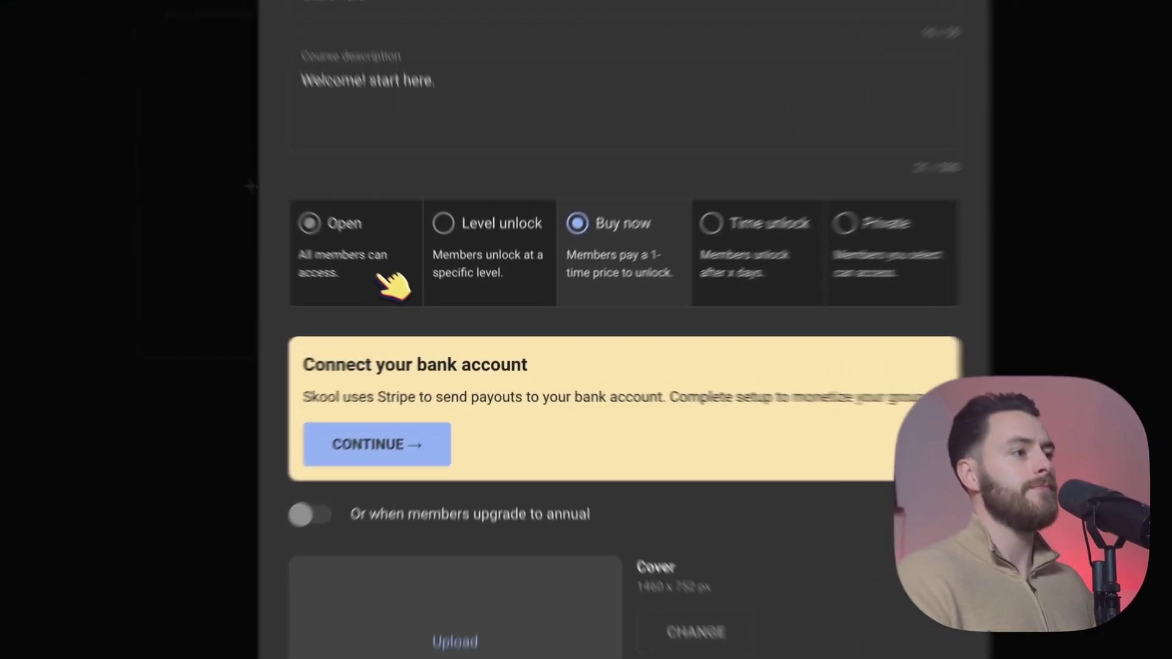
left_click(858, 330)
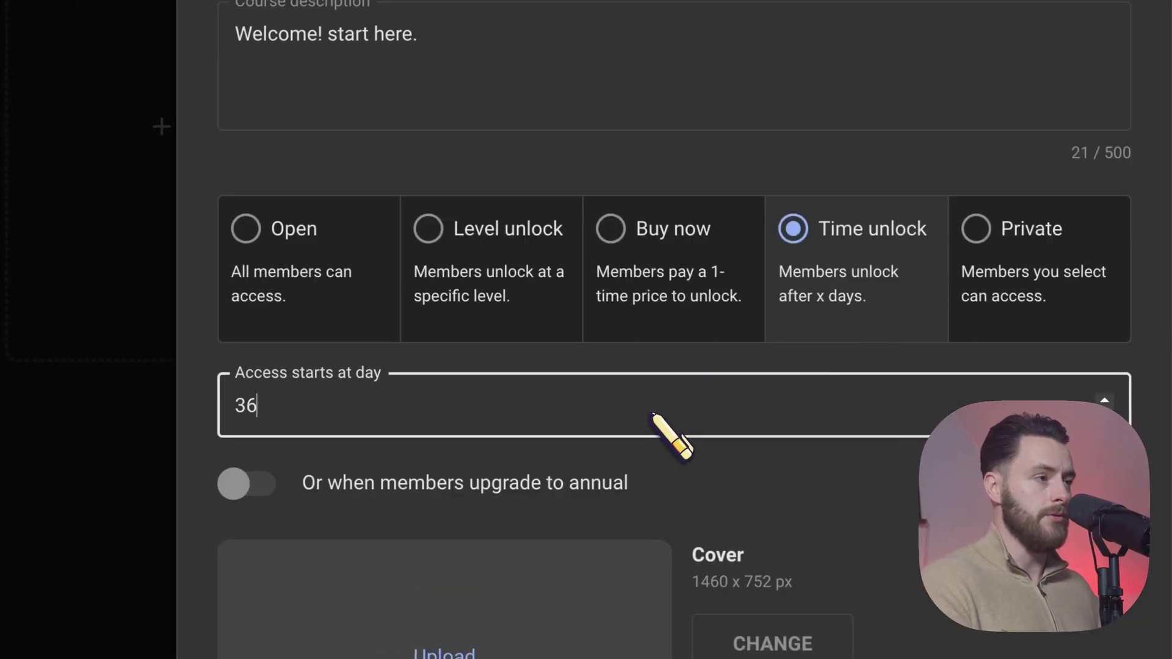
key("BackSpace")
key("BackSpace")
type("65")
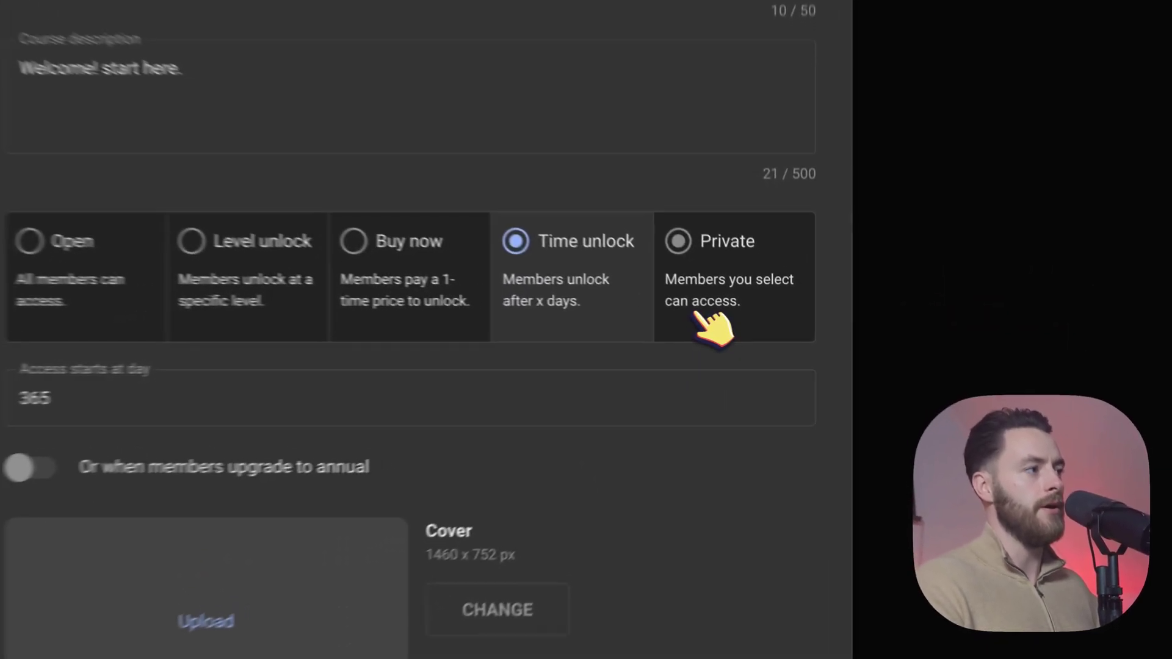
left_click(749, 326)
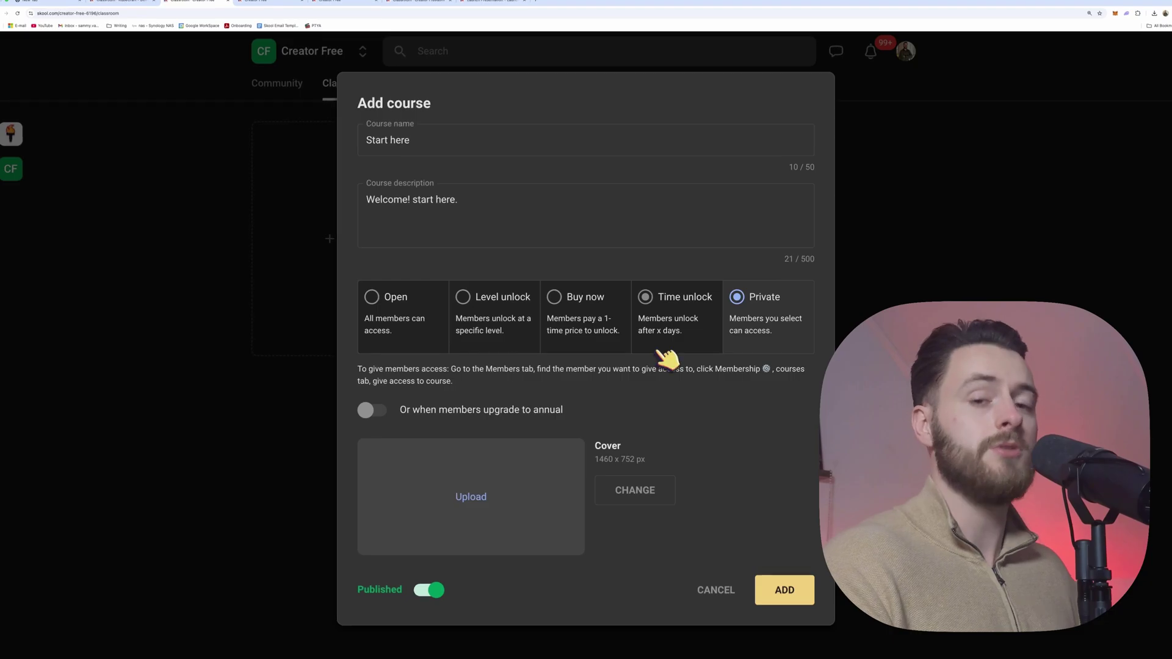
left_click(439, 302)
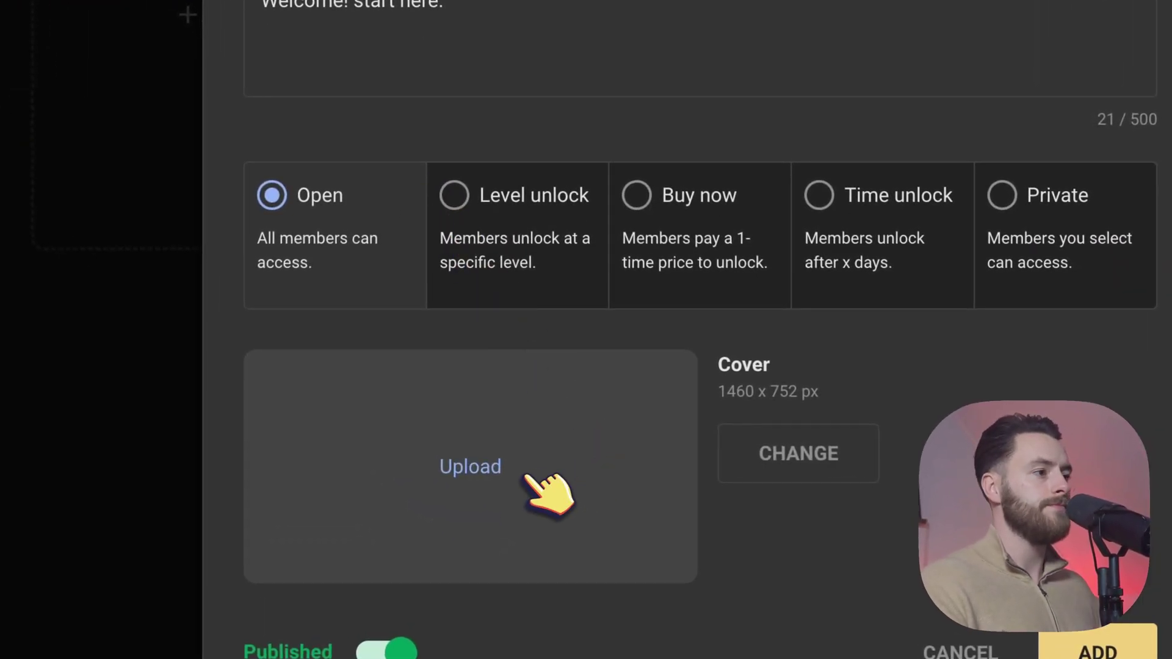
Step: Upload the Creator Freedom image from Downloads as the course cover and save the crop
left_click(489, 470)
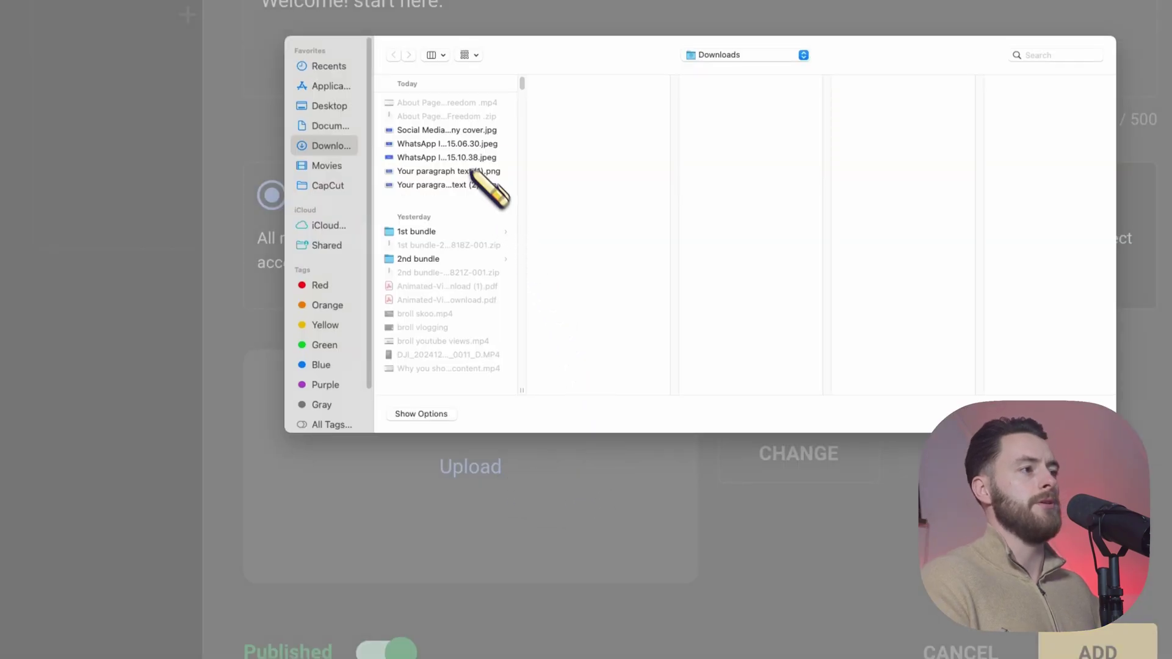
left_click(473, 156)
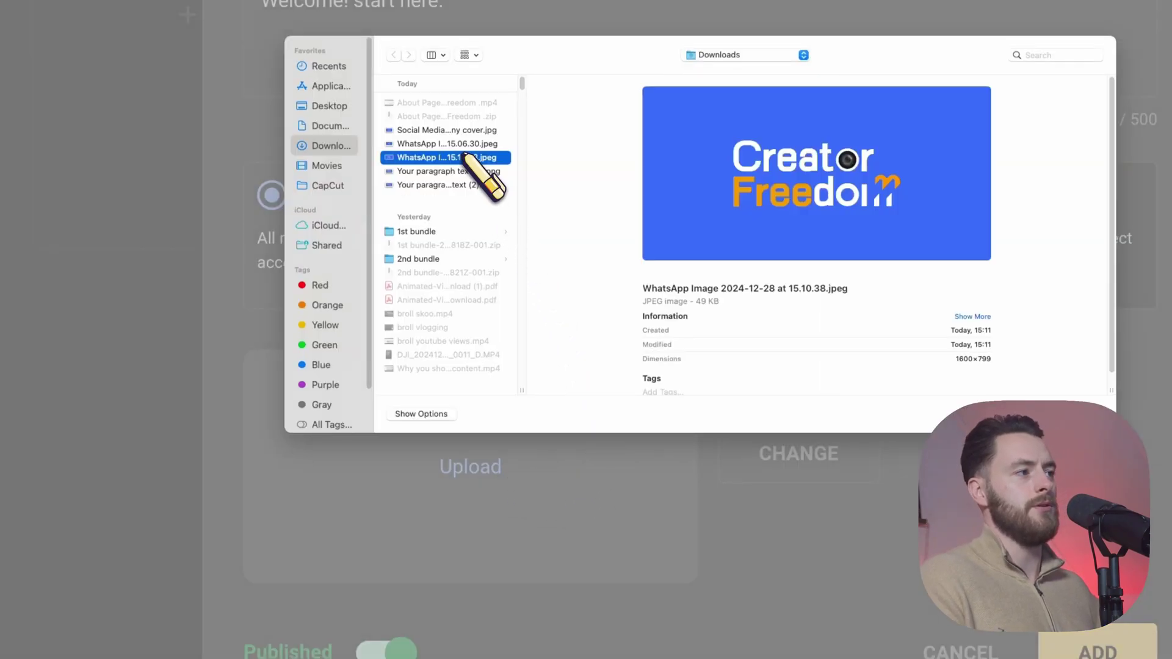
double_click(473, 157)
left_click(771, 483)
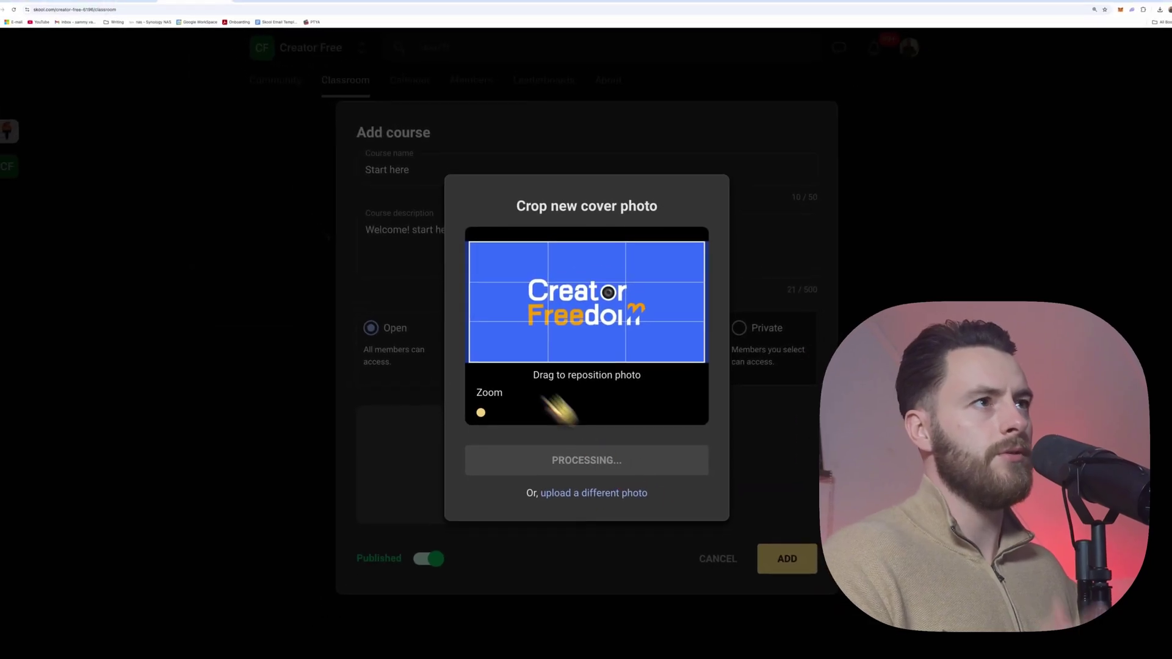
Step: Check the KubeCraft classroom for reference, then open the Canva browser profile
left_click(121, 3)
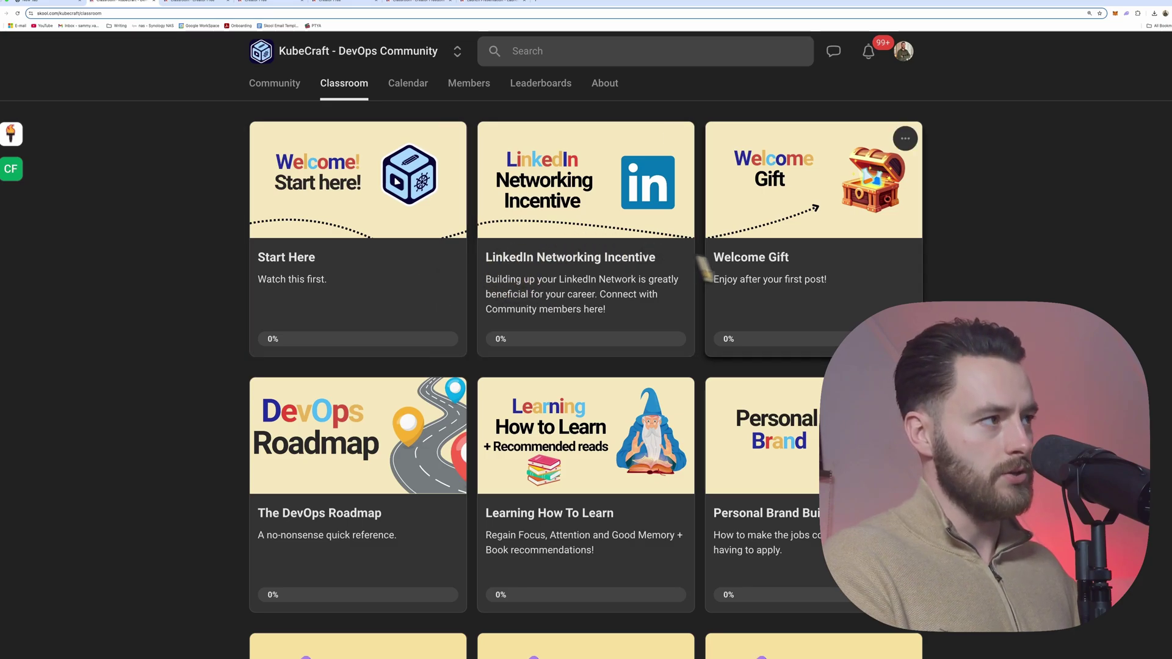
scroll(214, 474, "down", 3)
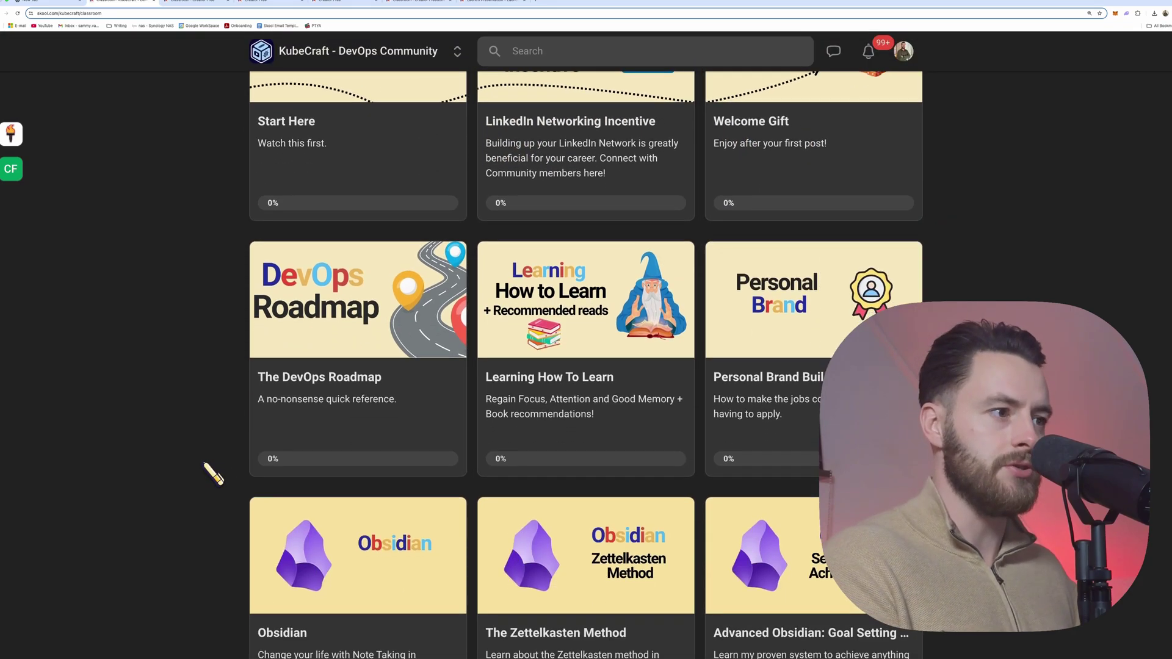
scroll(214, 474, "down", 3)
scroll(214, 427, "up", 6)
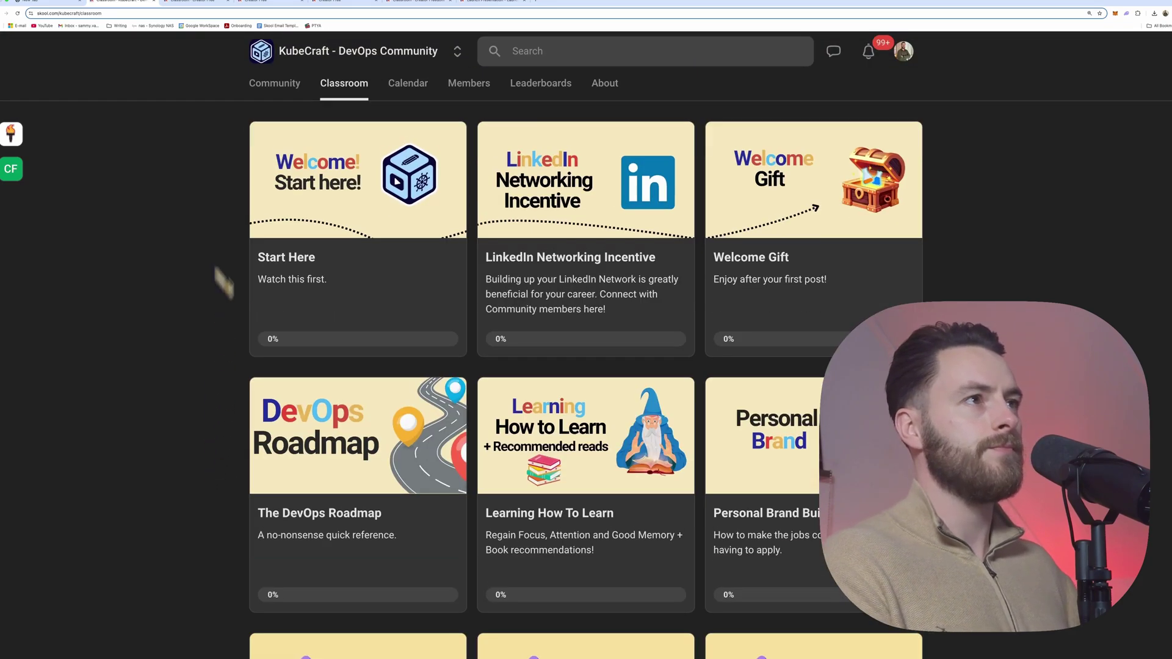
left_click(203, 2)
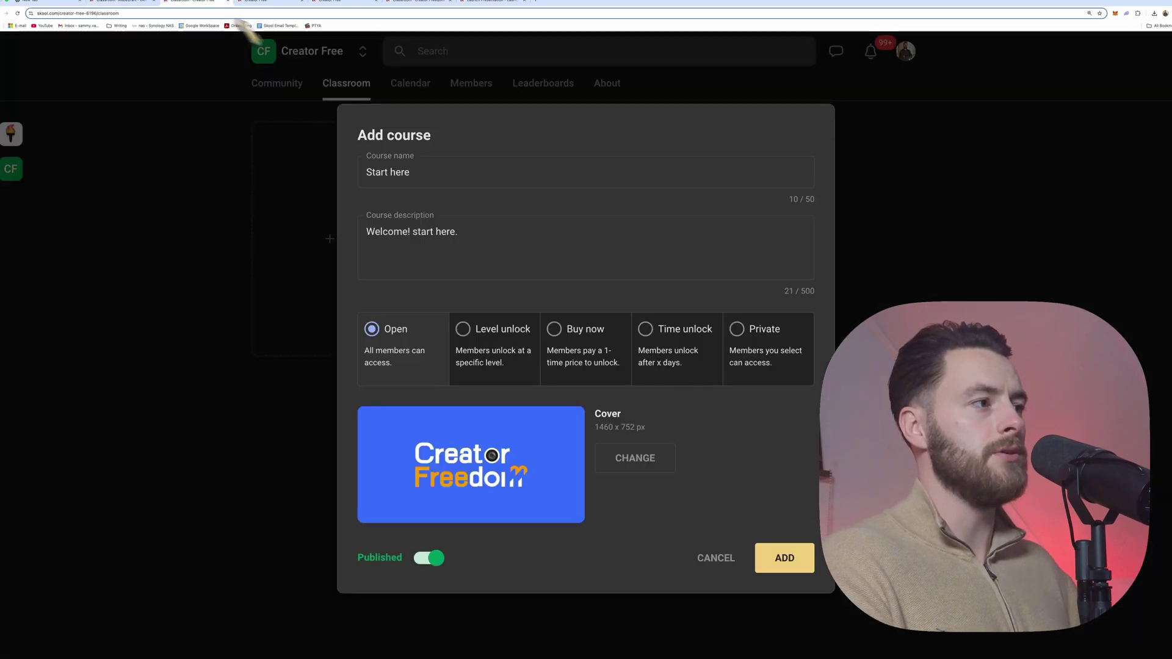
left_click(1165, 13)
left_click(1104, 166)
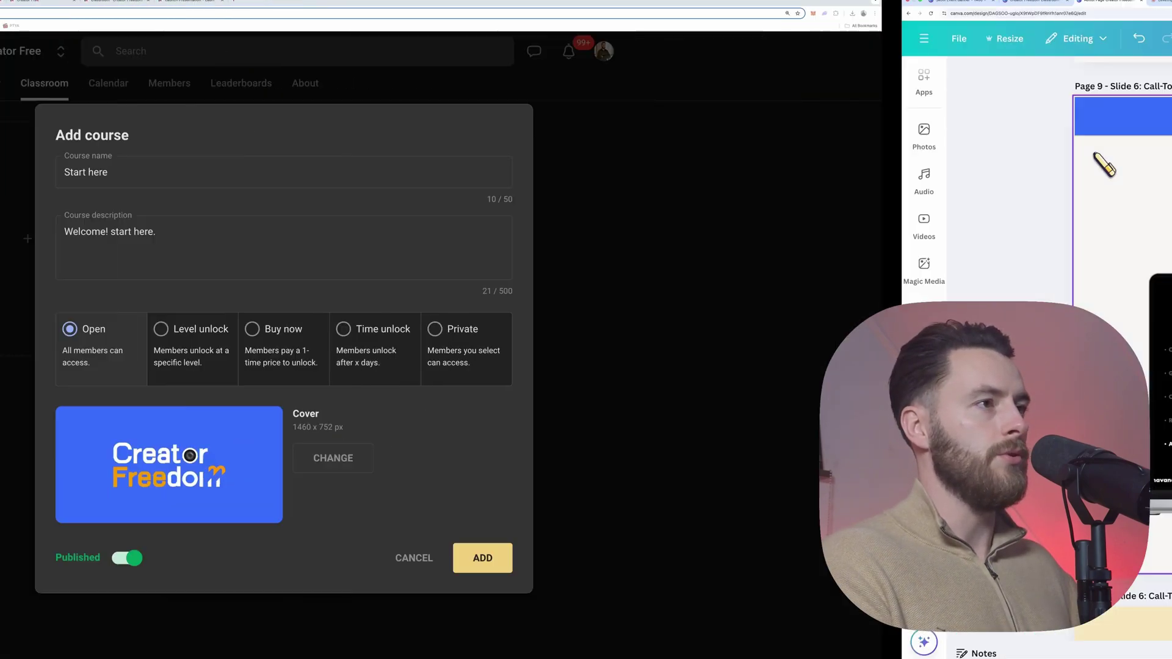
Step: Browse the Creator Freedom Classroom Banners design pages and bring up its sharing options
left_click(130, 2)
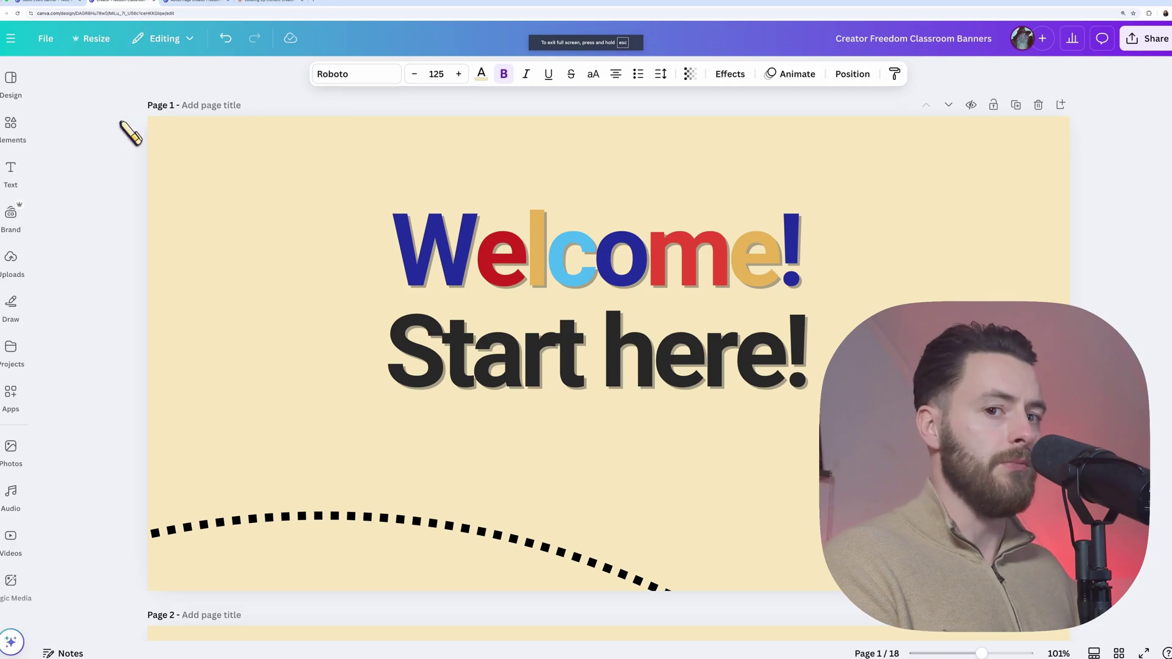
scroll(125, 130, "down", 5)
scroll(166, 170, "down", 10)
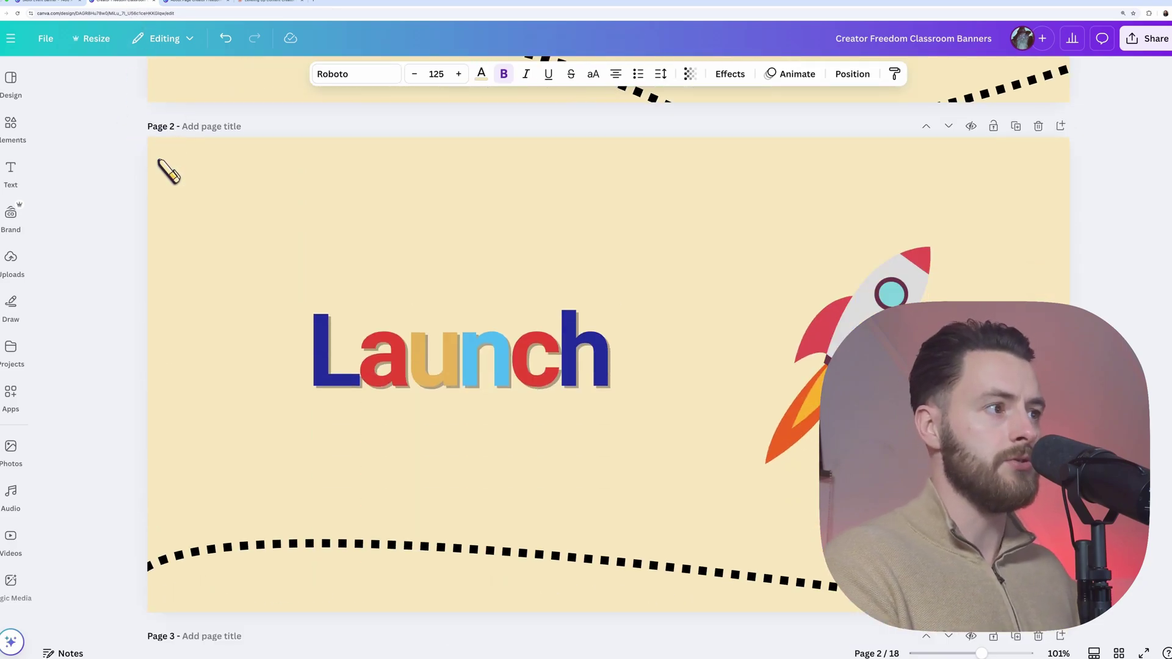
scroll(166, 170, "down", 10)
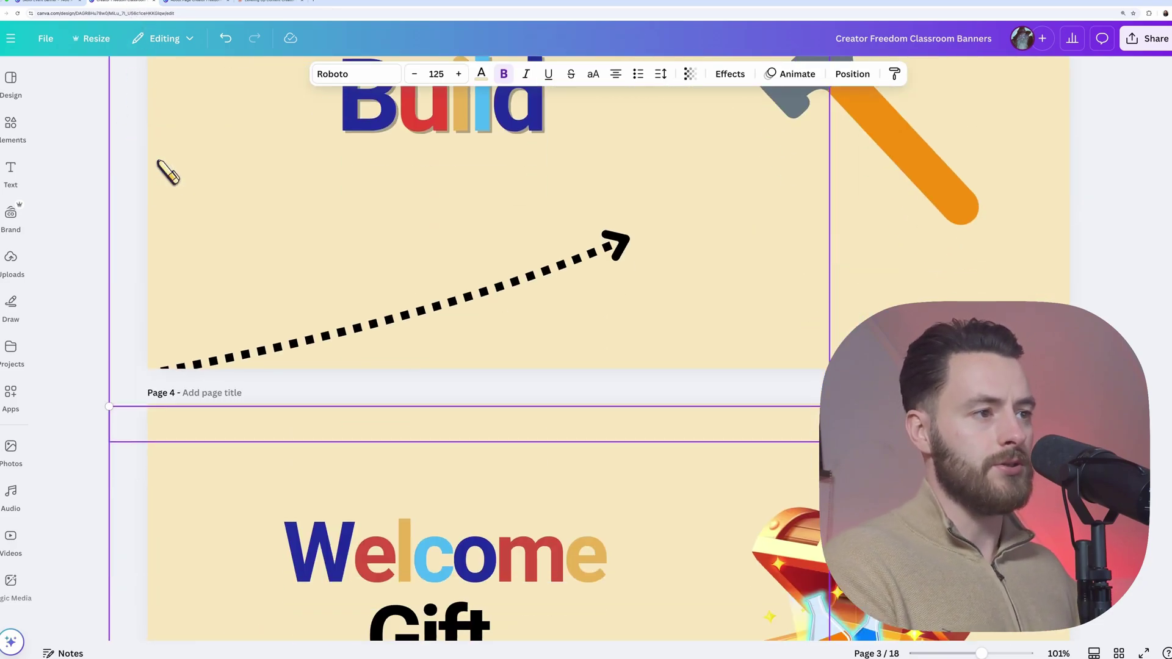
scroll(163, 170, "up", 20)
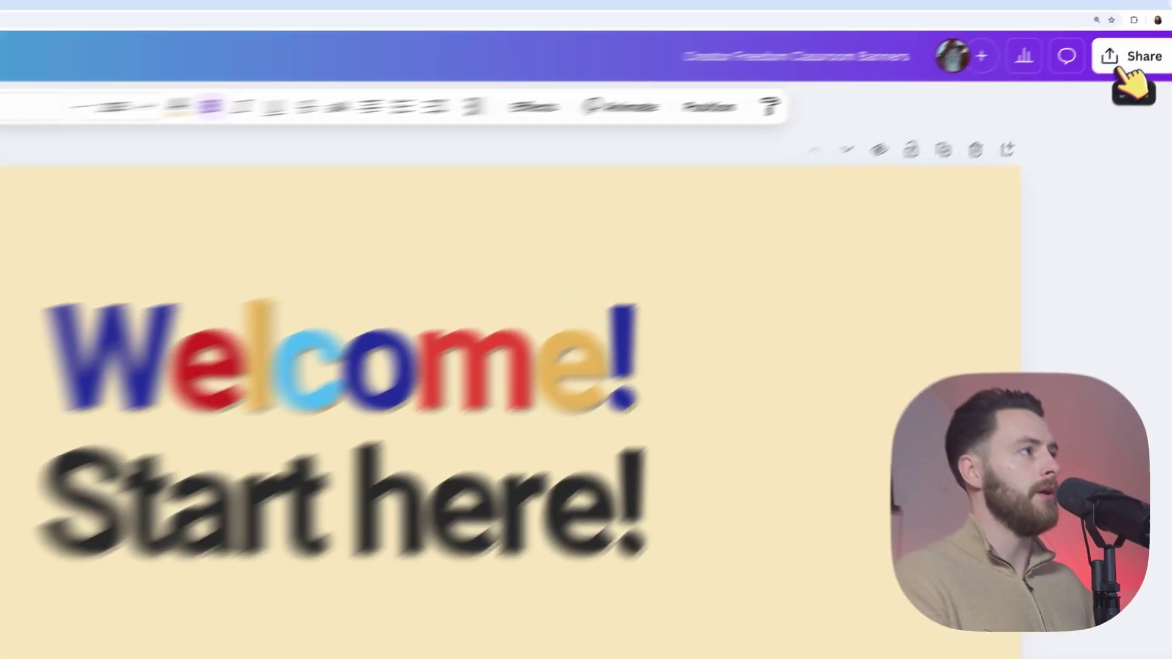
left_click(1148, 38)
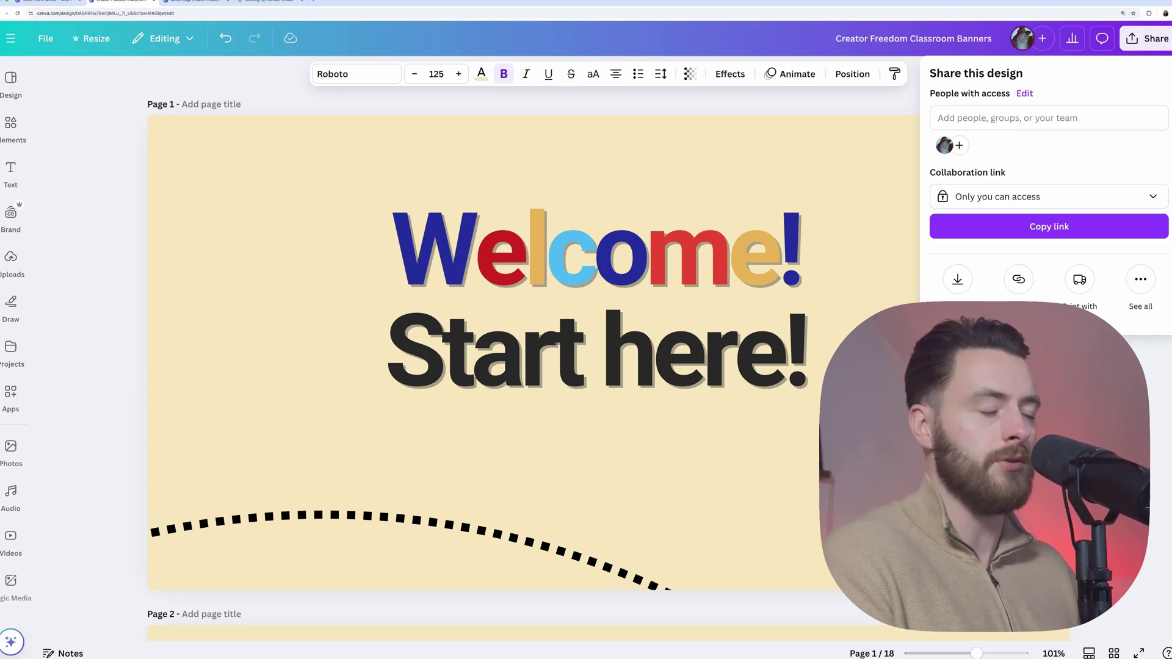
Step: Download pages 1–3 of the Classroom Banners design as 1,460 × 752 px PNG images
left_click(957, 279)
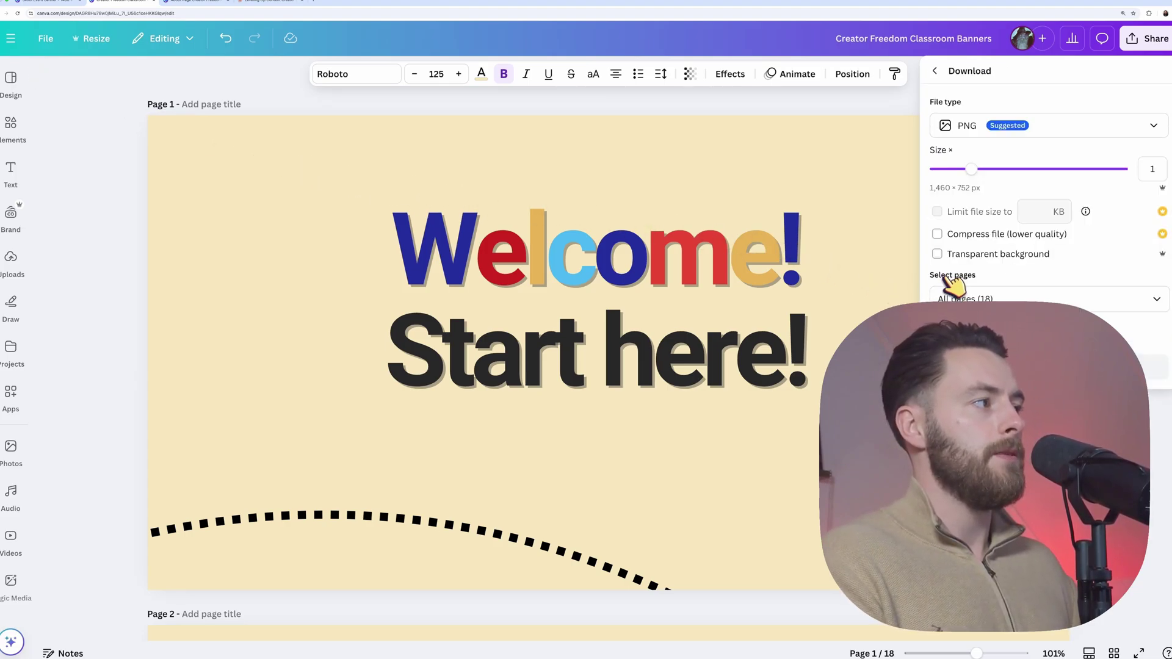
left_click(950, 299)
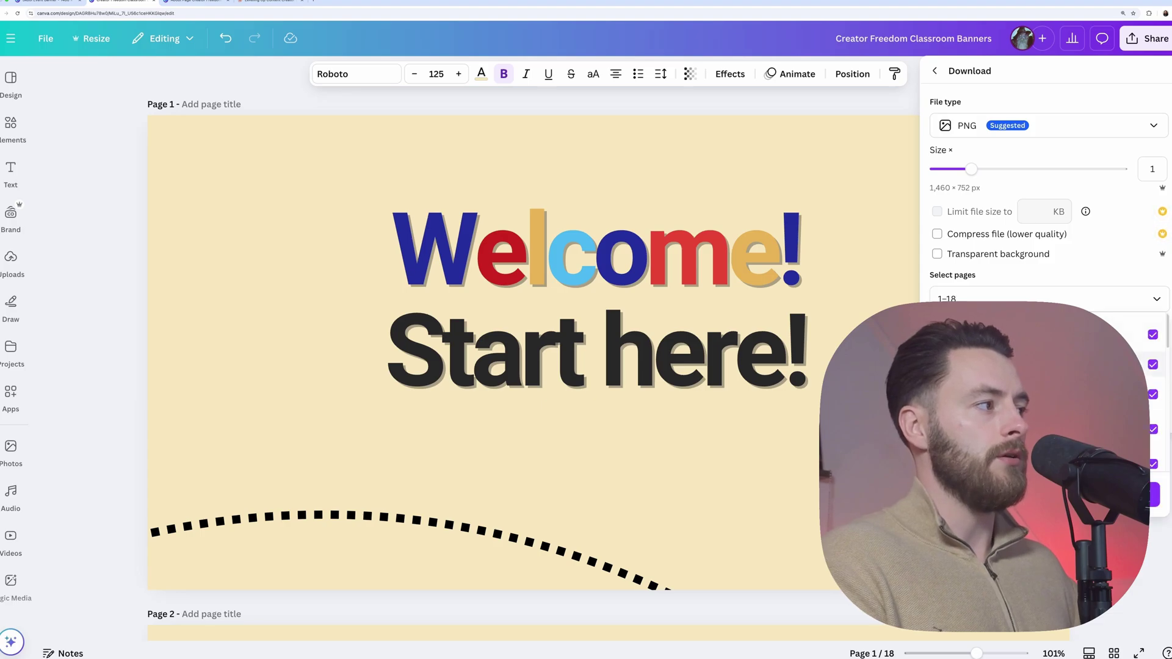
left_click(1154, 336)
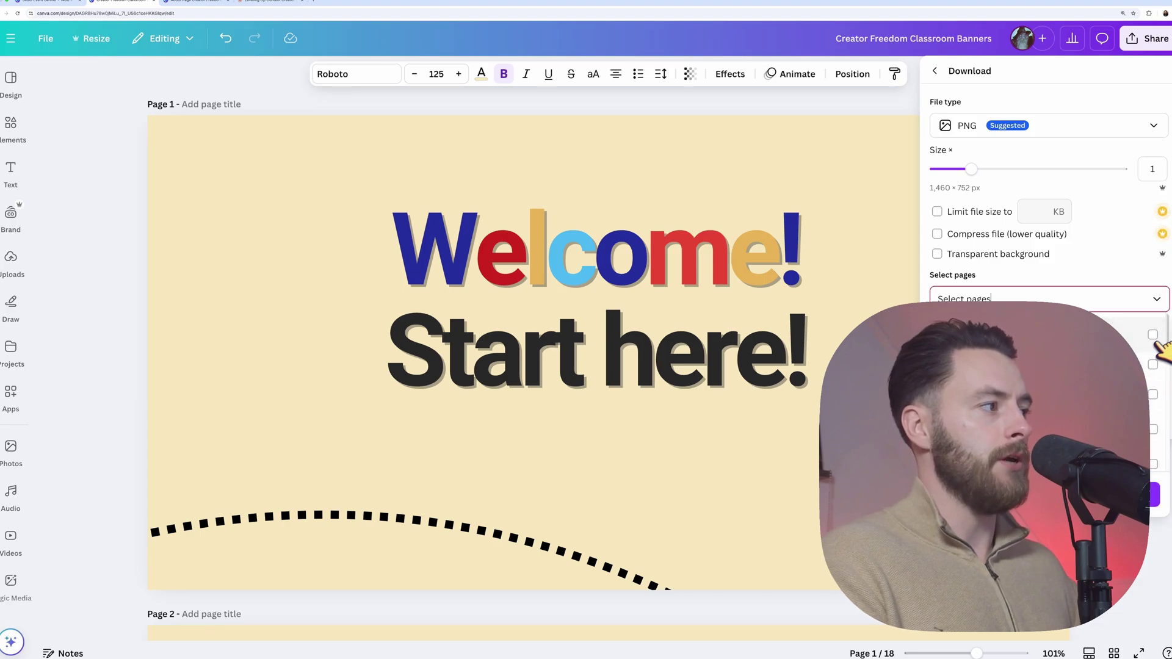
left_click(1153, 386)
left_click(1154, 422)
left_click(1153, 456)
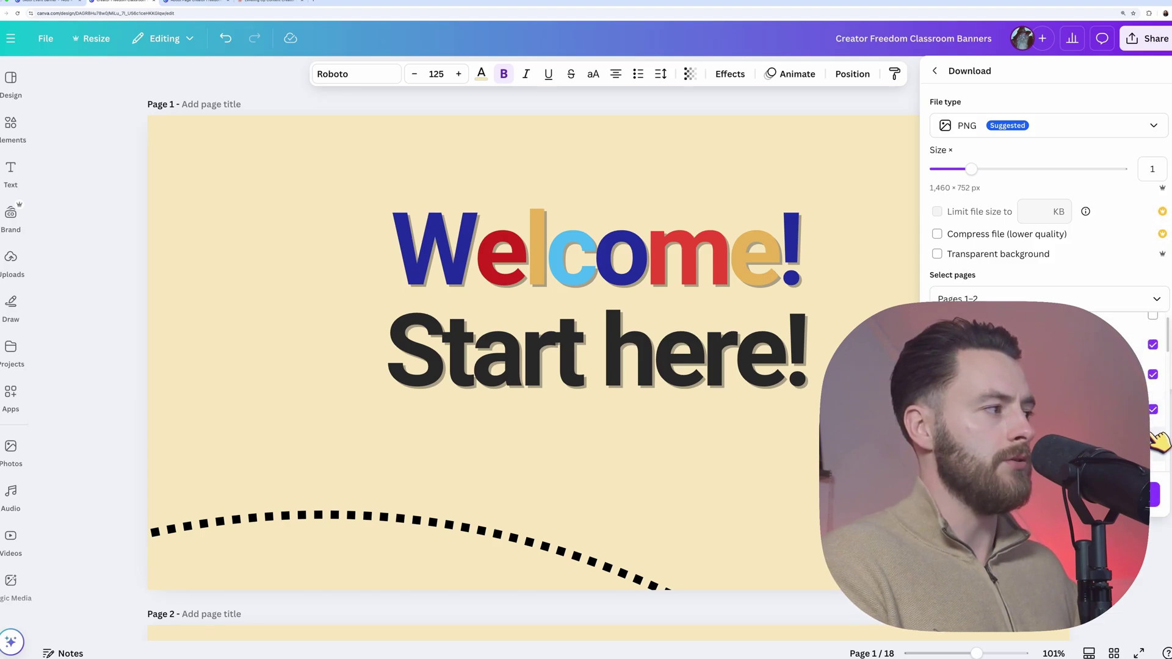
key("Escape")
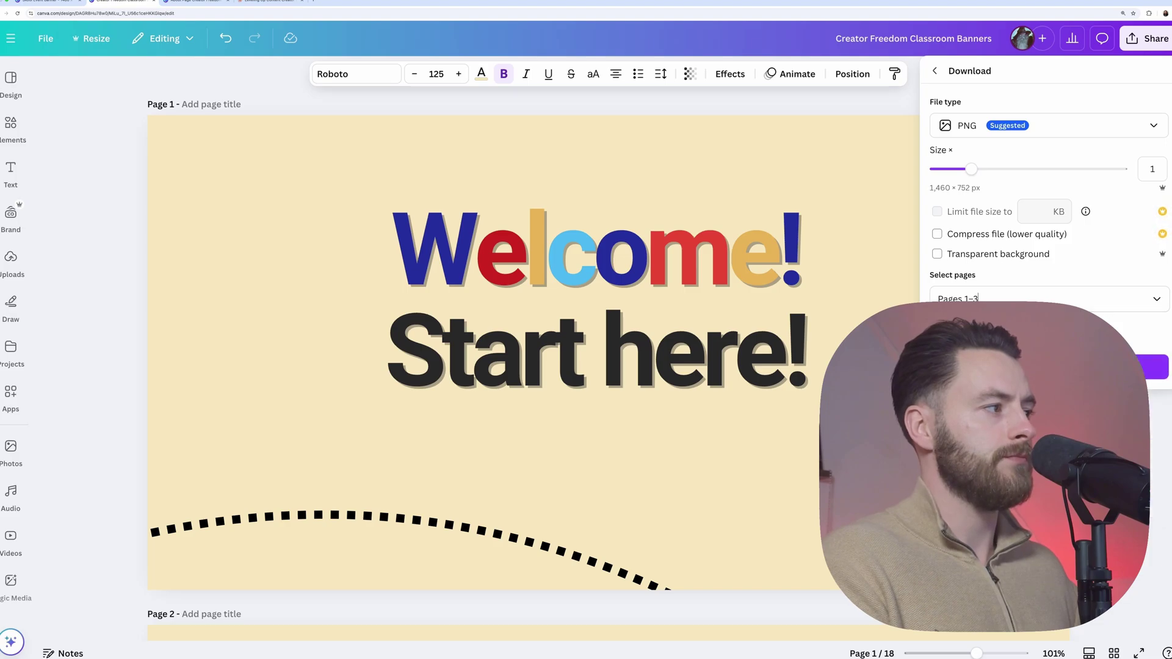
left_click(1157, 368)
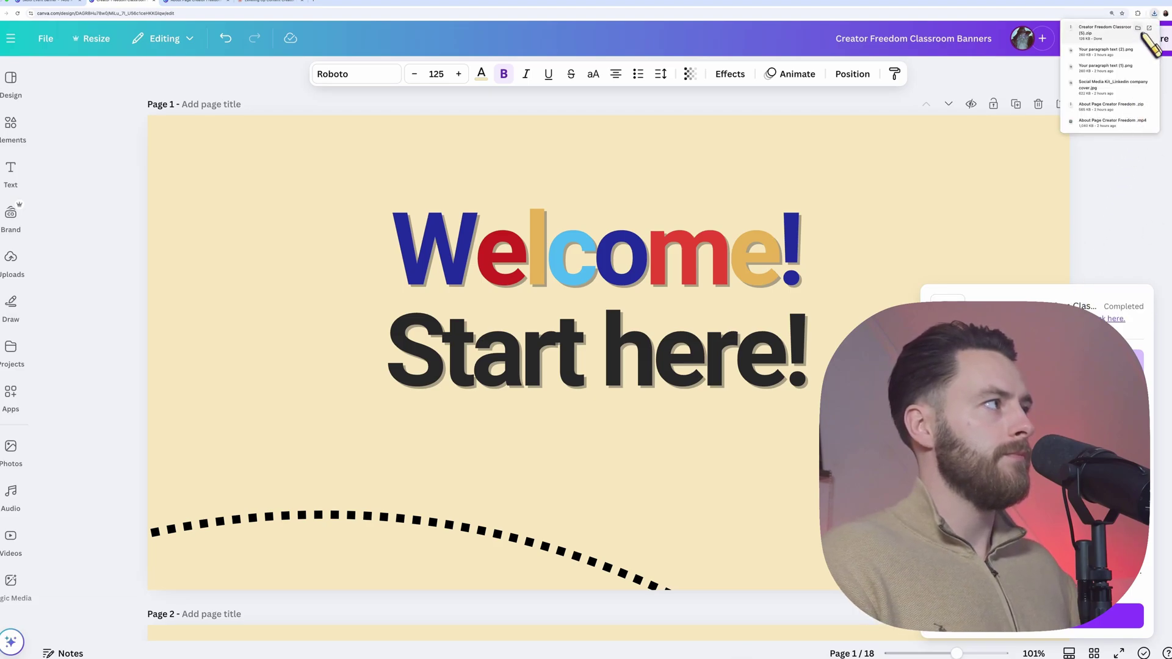
left_click(1150, 28)
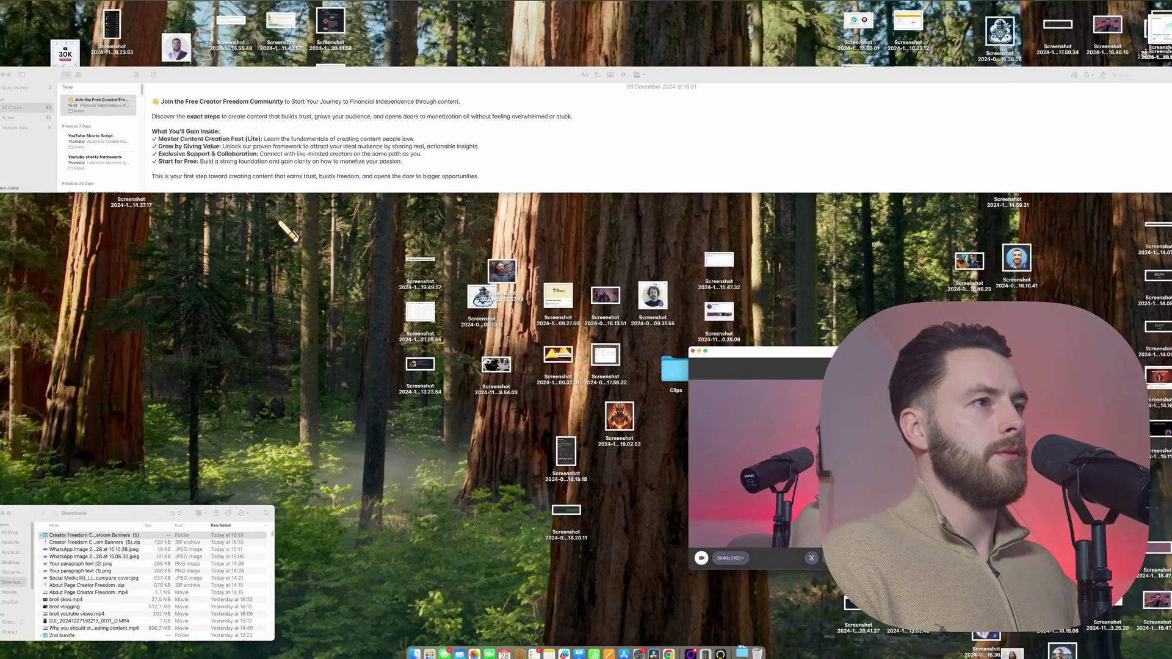
Step: Drag the downloaded Classroom Banners zip onto Chrome to return to Skool's Add course form
left_click_drag(85, 540, 425, 396)
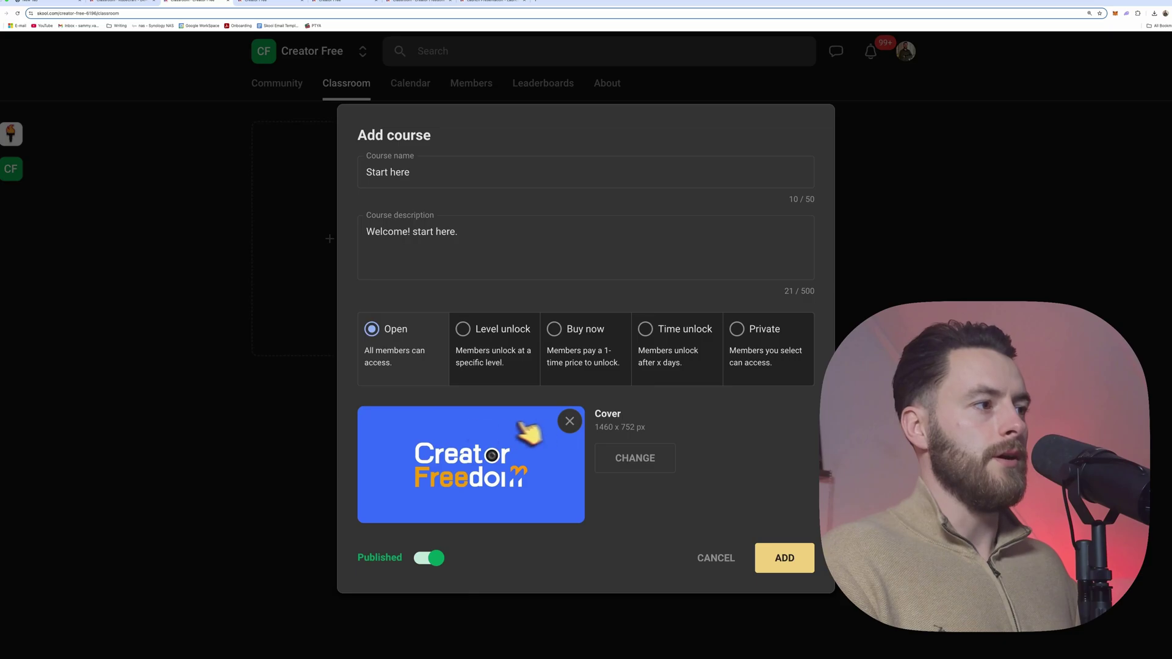
Step: Replace the Start here course cover with the 'Welcome! Start here!' banner and create the course
left_click(571, 421)
left_click(635, 459)
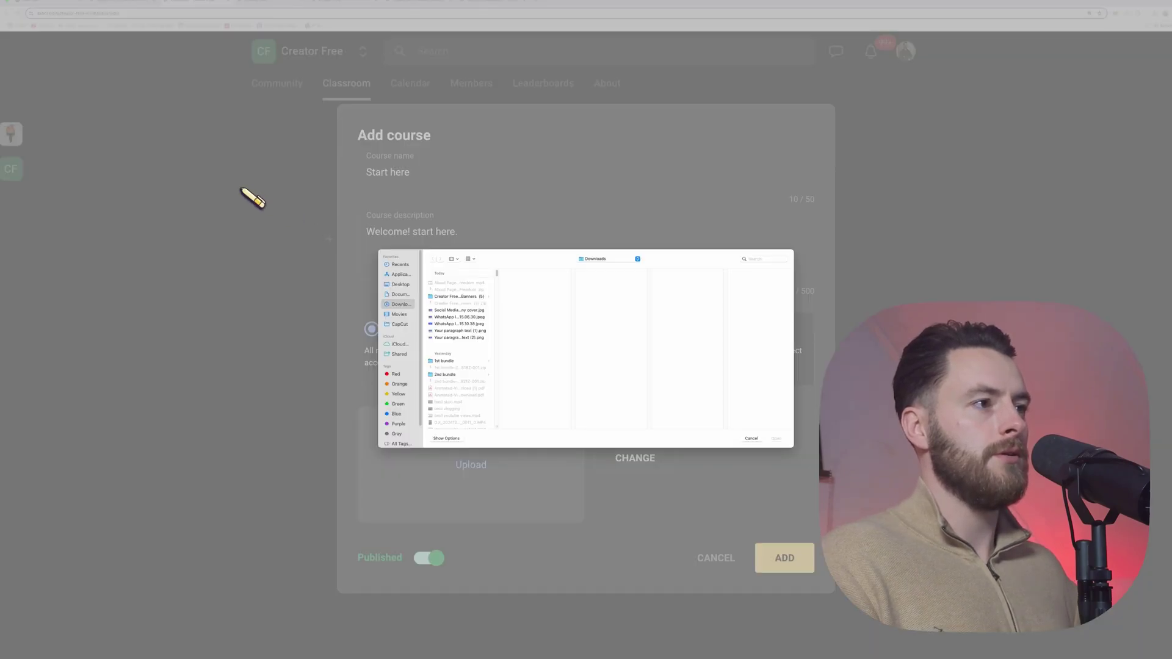
left_click(479, 296)
left_click(513, 283)
left_click(513, 290)
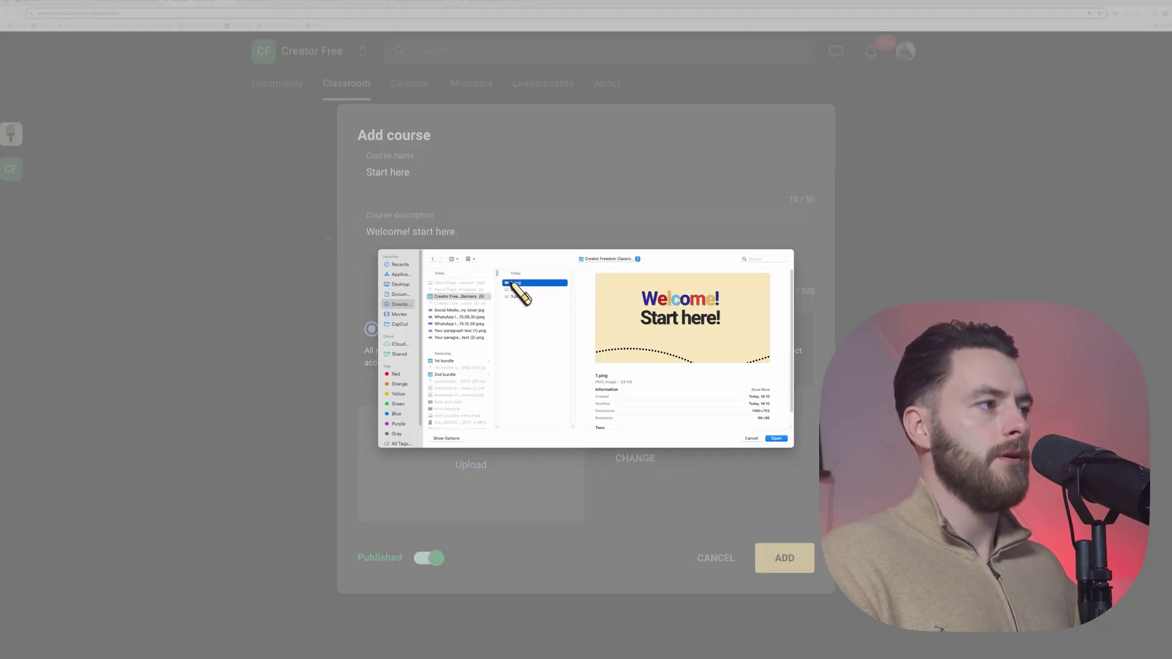
double_click(513, 289)
left_click(598, 438)
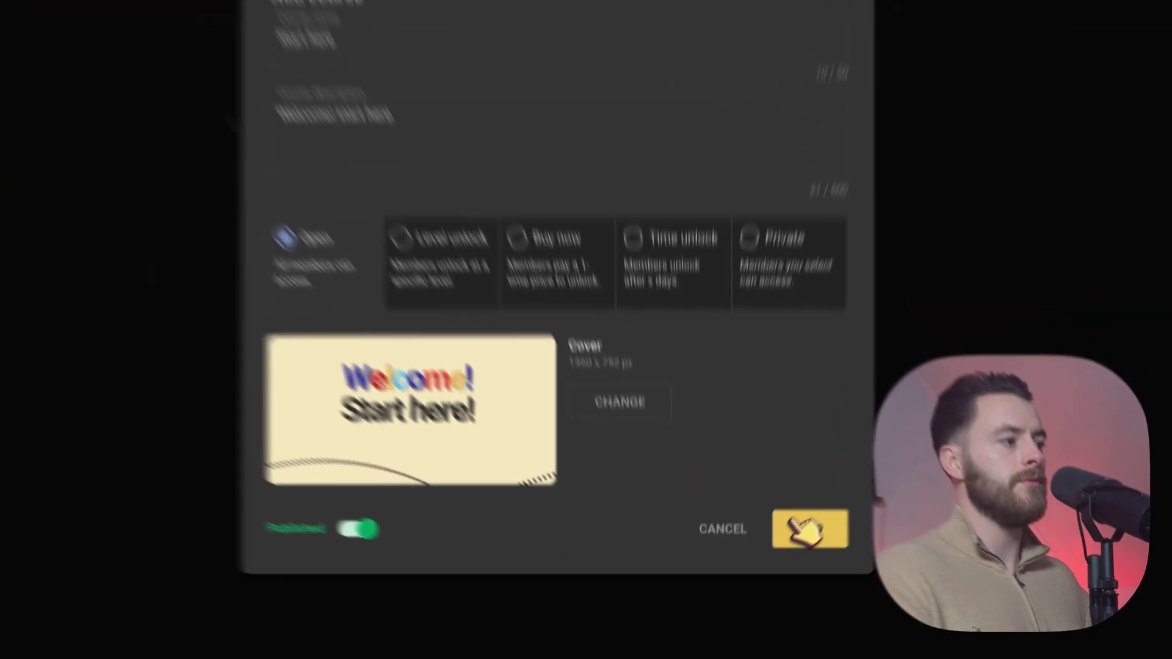
left_click(809, 528)
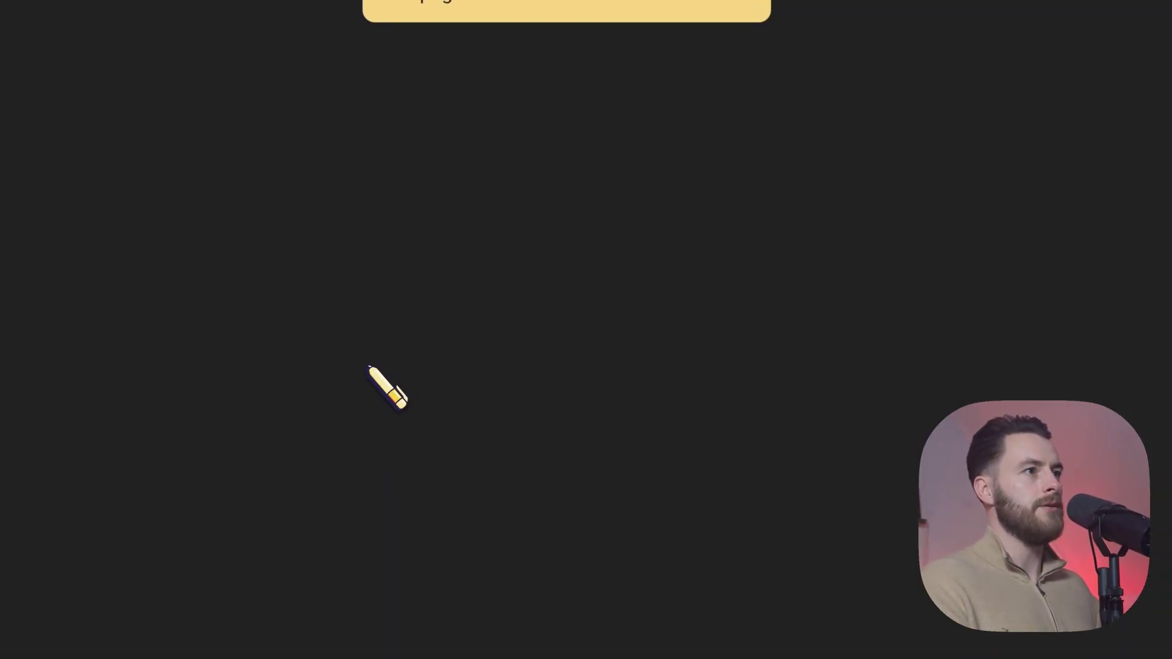
left_click(599, 173)
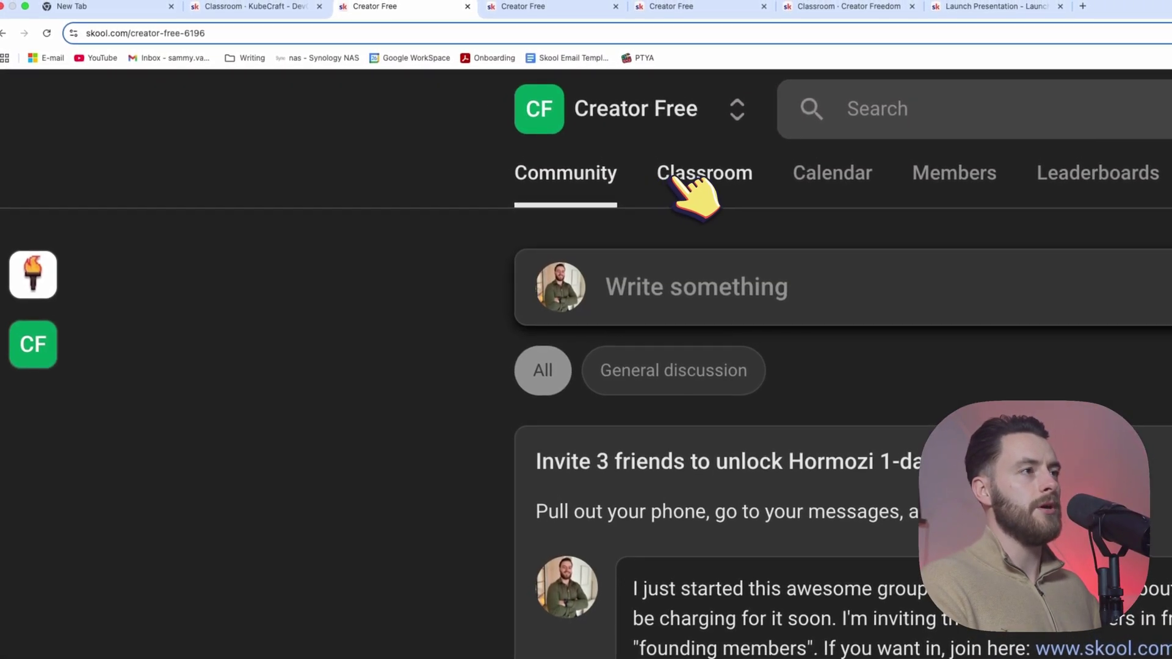
Step: Open Creator Free's Start here course, then view KubeCraft's Welcome! lesson for reference
left_click(675, 178)
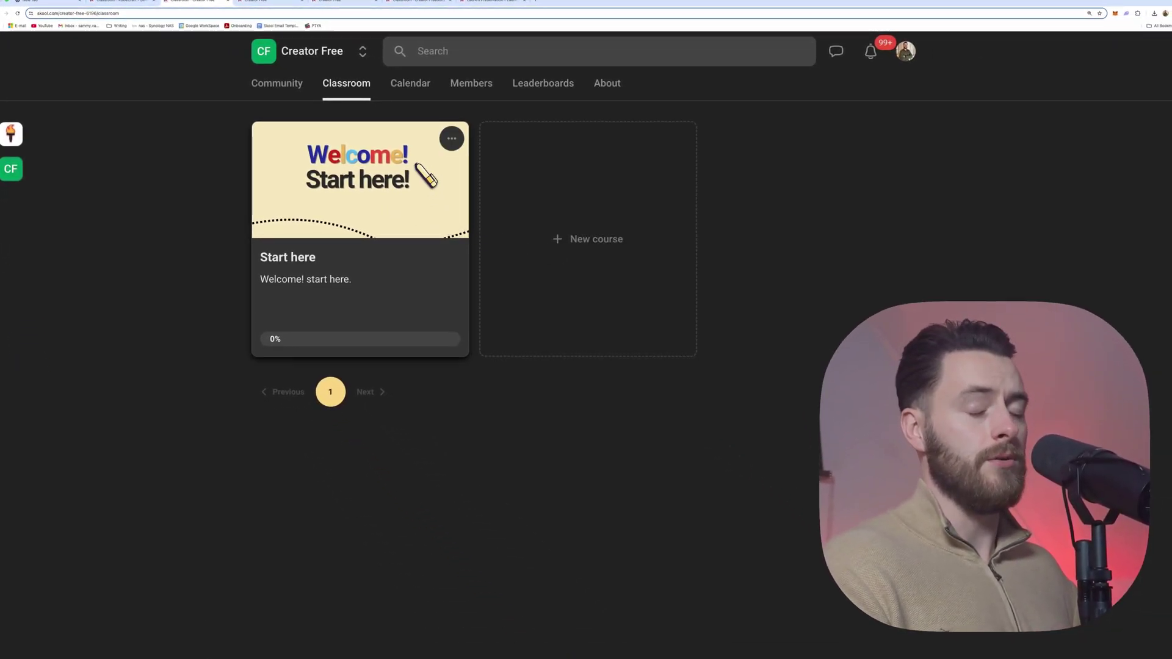
left_click(426, 176)
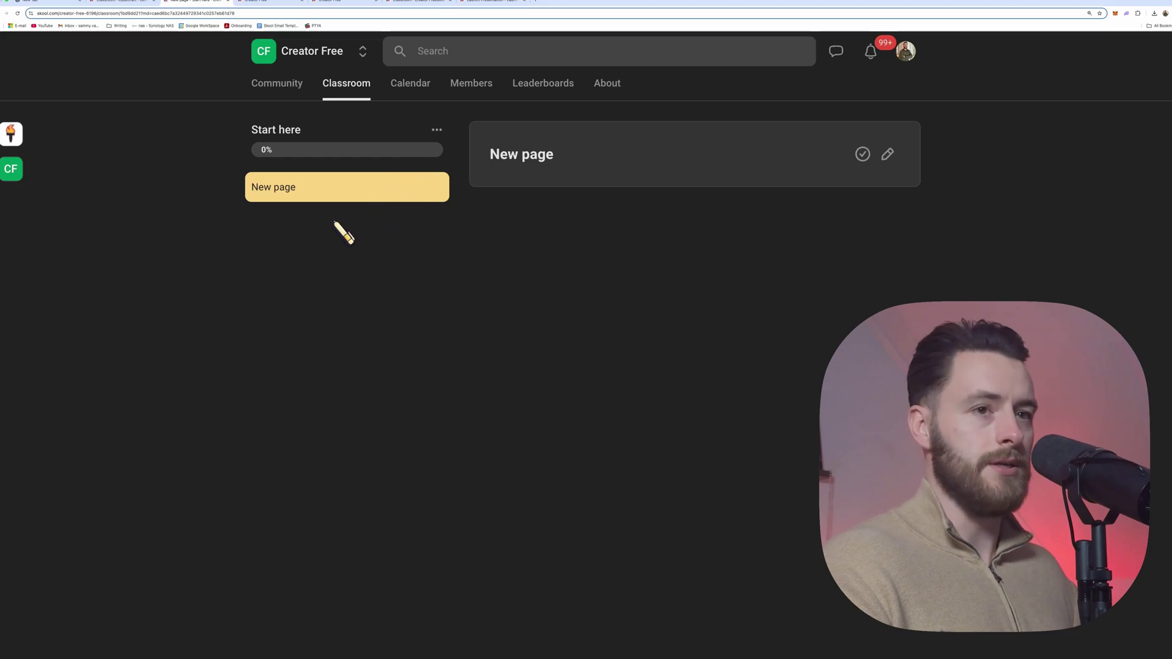
key("ctrl+shift+Tab")
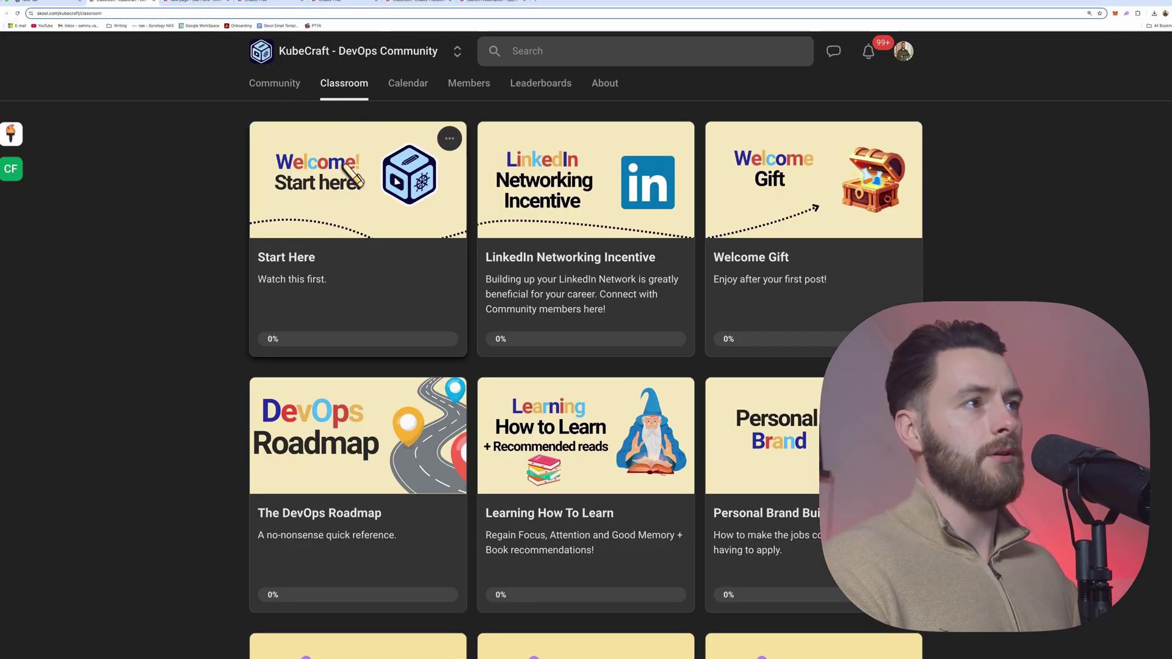
left_click(334, 181)
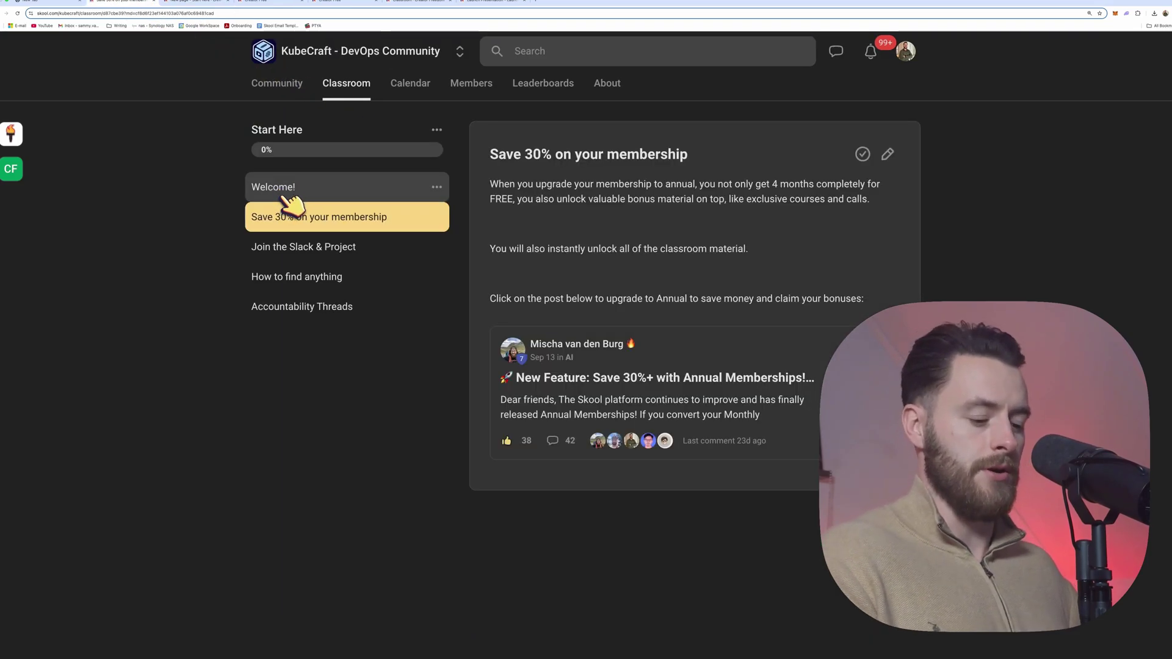
left_click(283, 193)
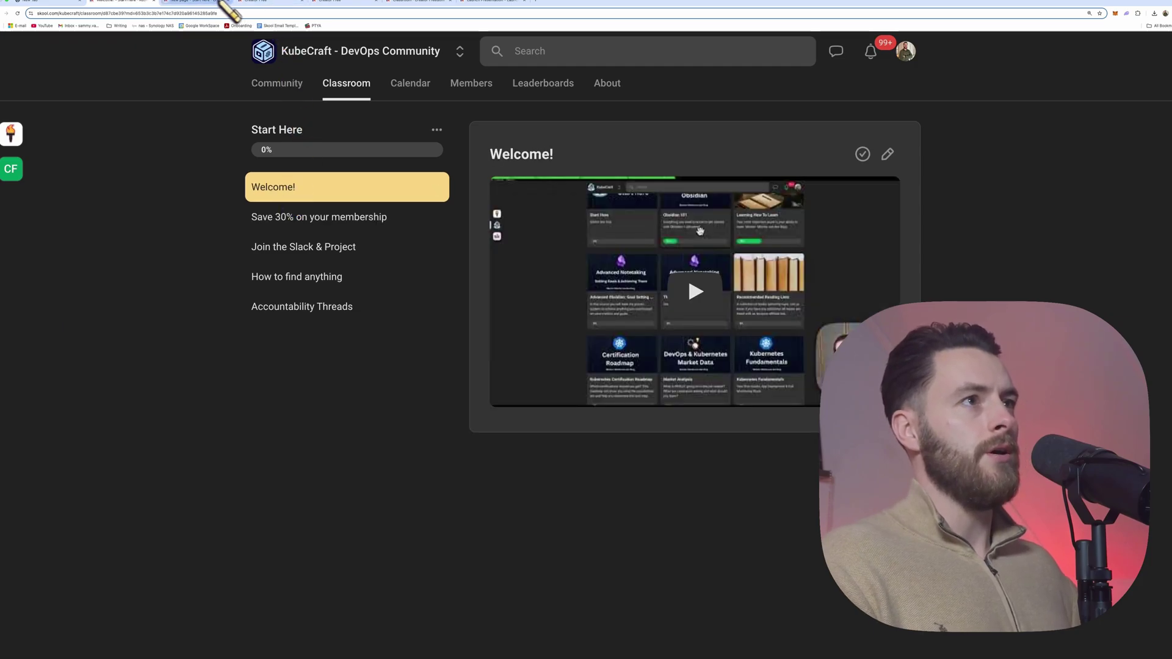
Step: Add a second New page lesson to Start here, then return to KubeCraft's Welcome! lesson
left_click(208, 2)
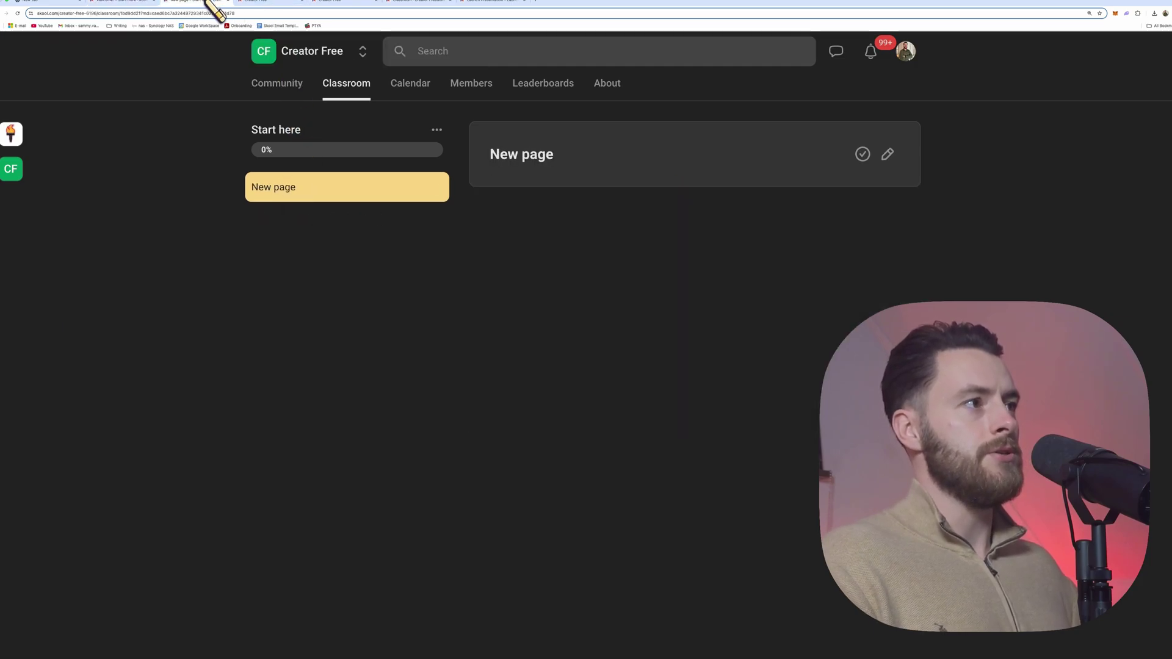
left_click(437, 130)
left_click(394, 237)
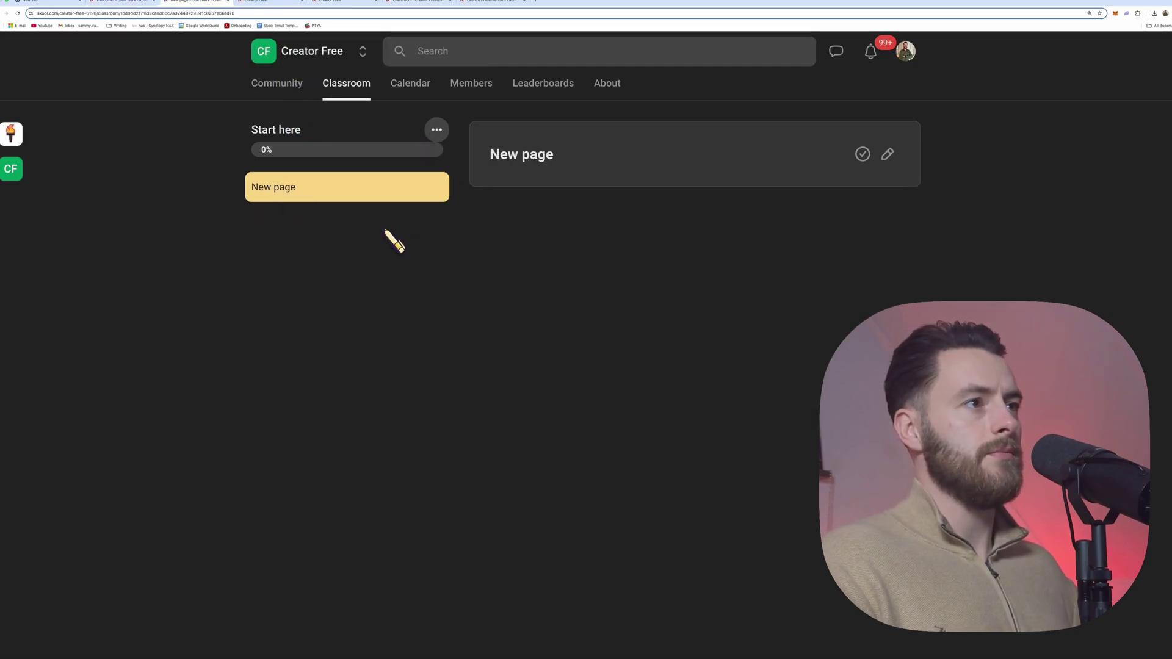
left_click(355, 188)
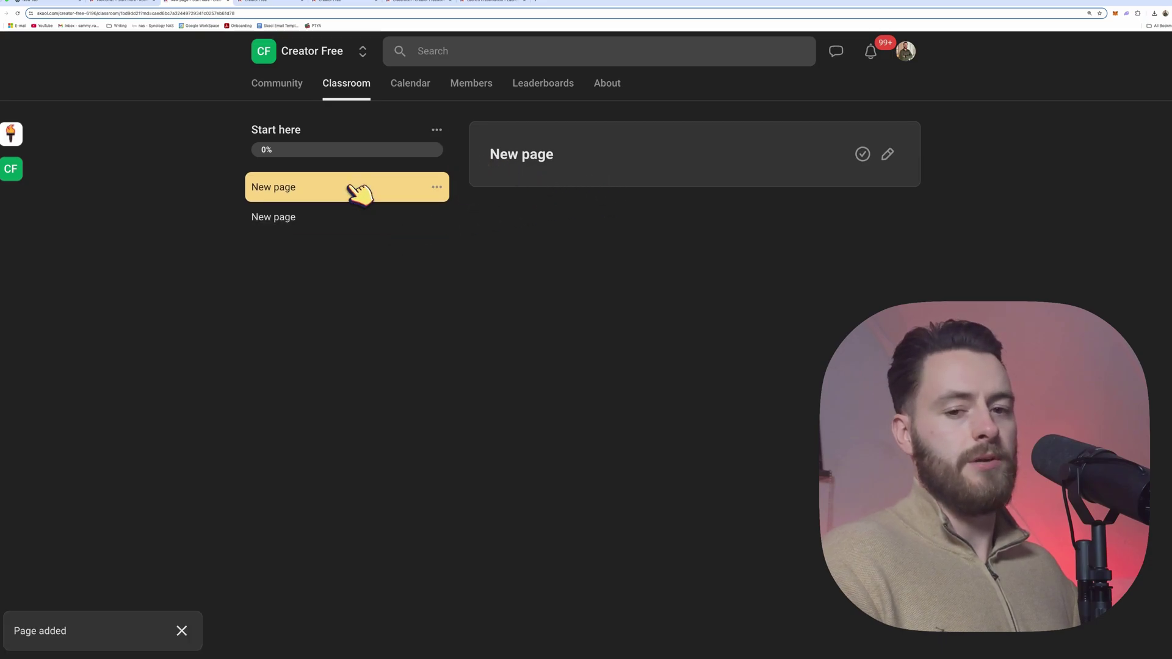
left_click(138, 4)
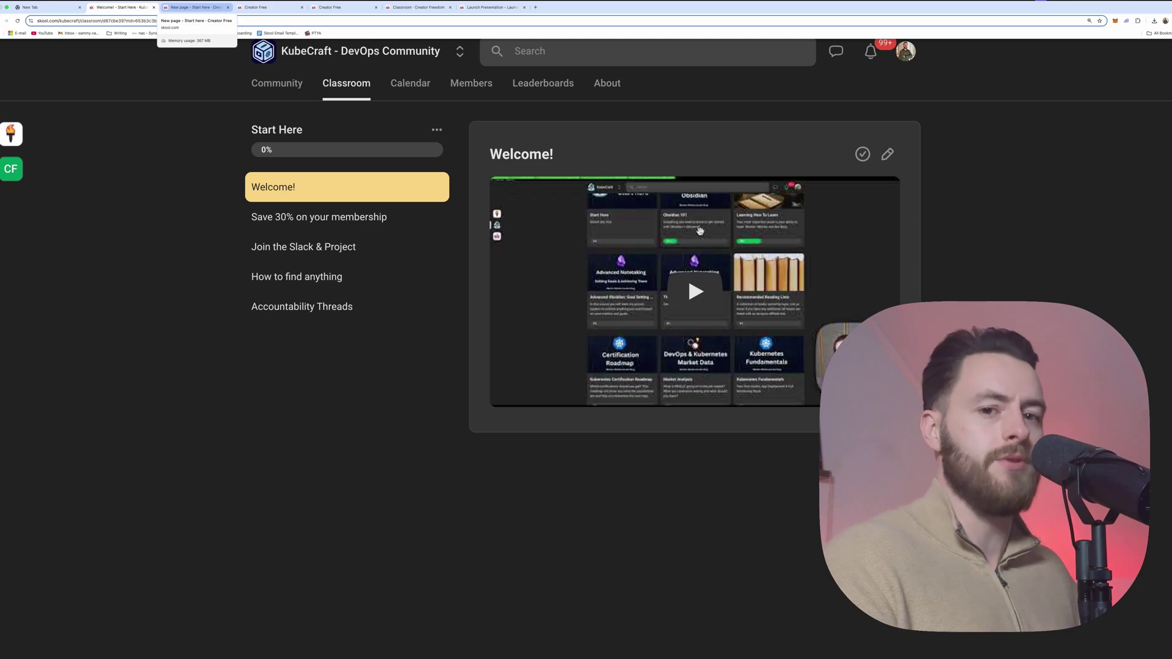
Step: Open the Automation course lesson editor, exit without changes, and return to the Classroom list
left_click(195, 7)
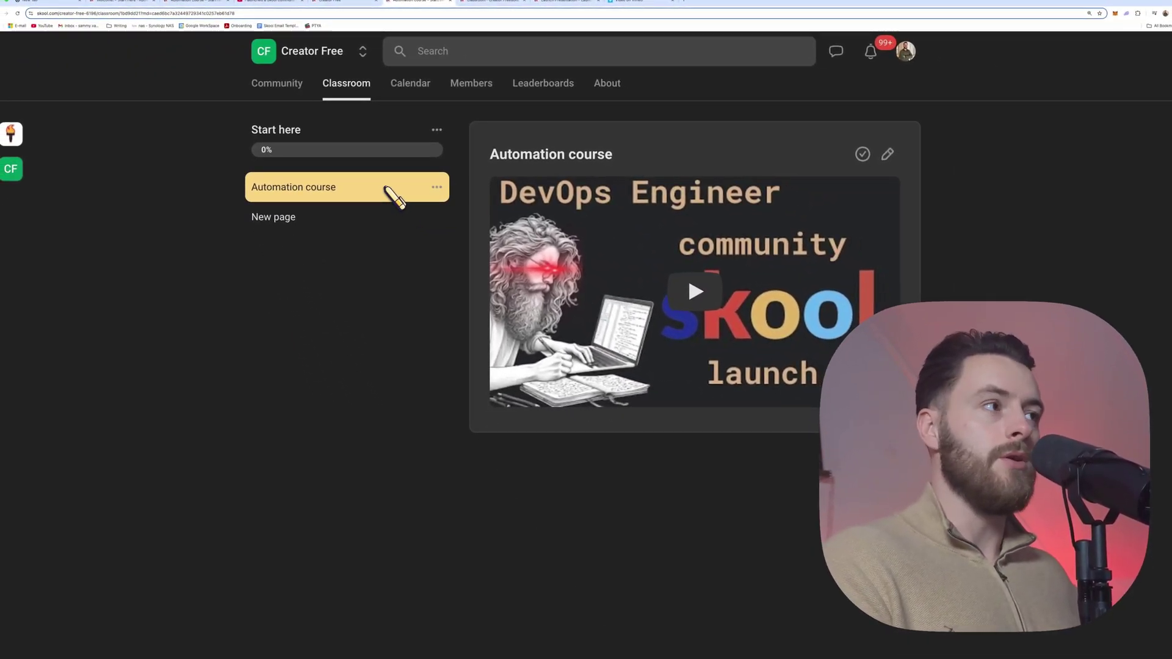
left_click(888, 155)
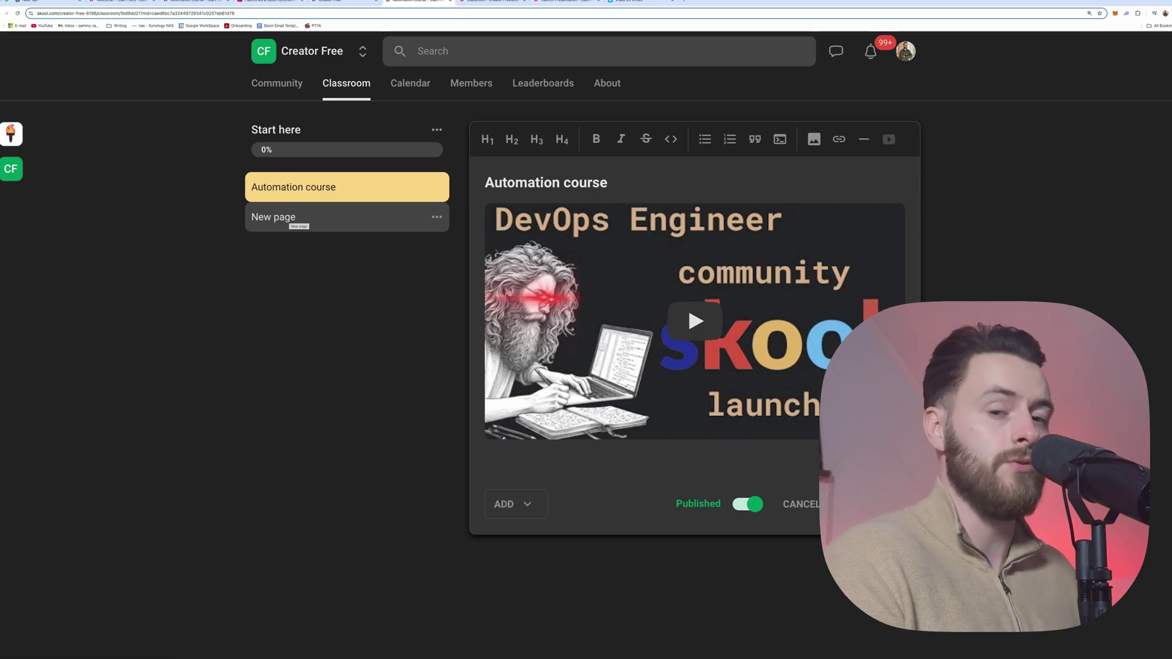
key("Escape")
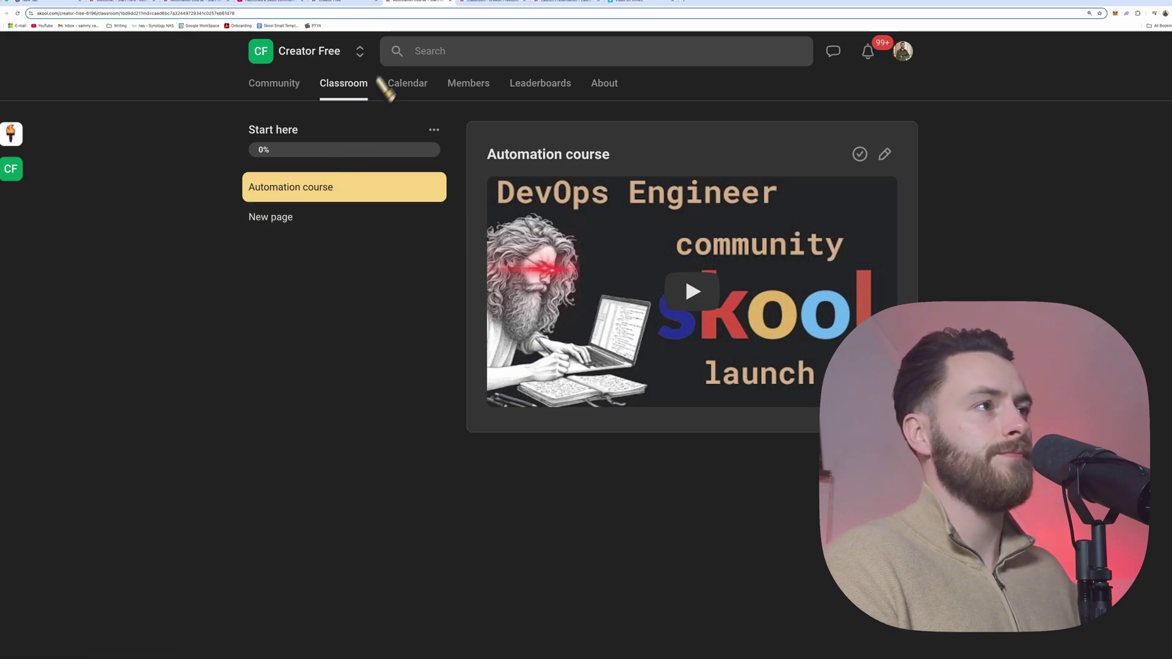
left_click(298, 88)
left_click(345, 90)
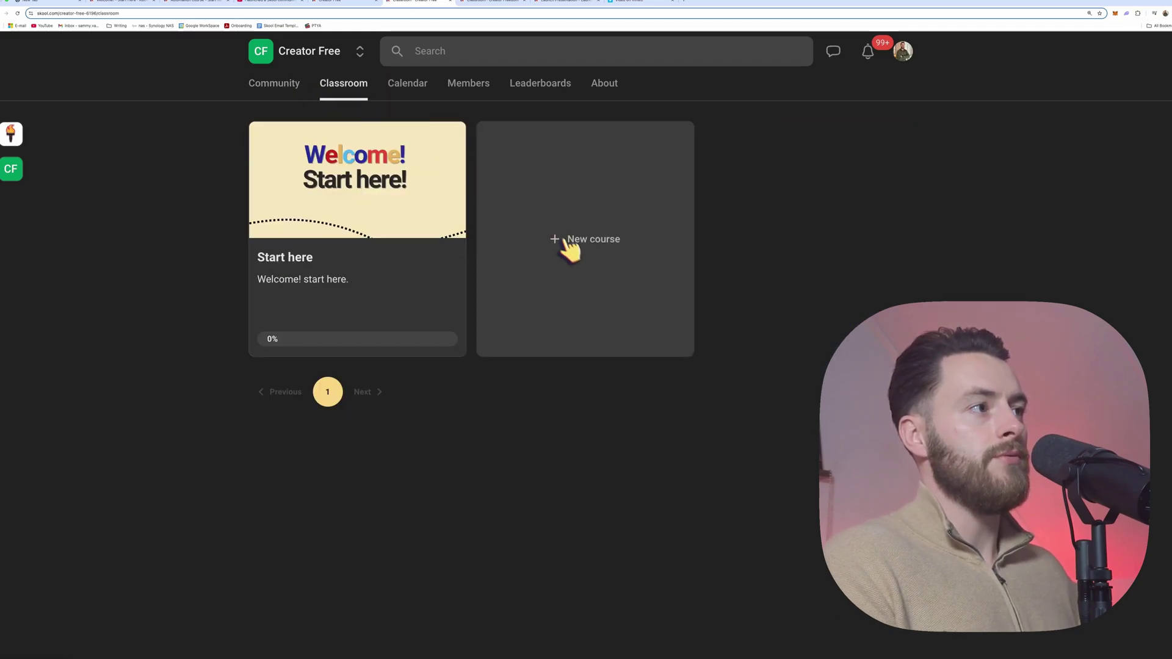
Step: Create a new 'Build' course with a Creator Free banner cover, then return to the Classroom
left_click(562, 243)
left_click(543, 466)
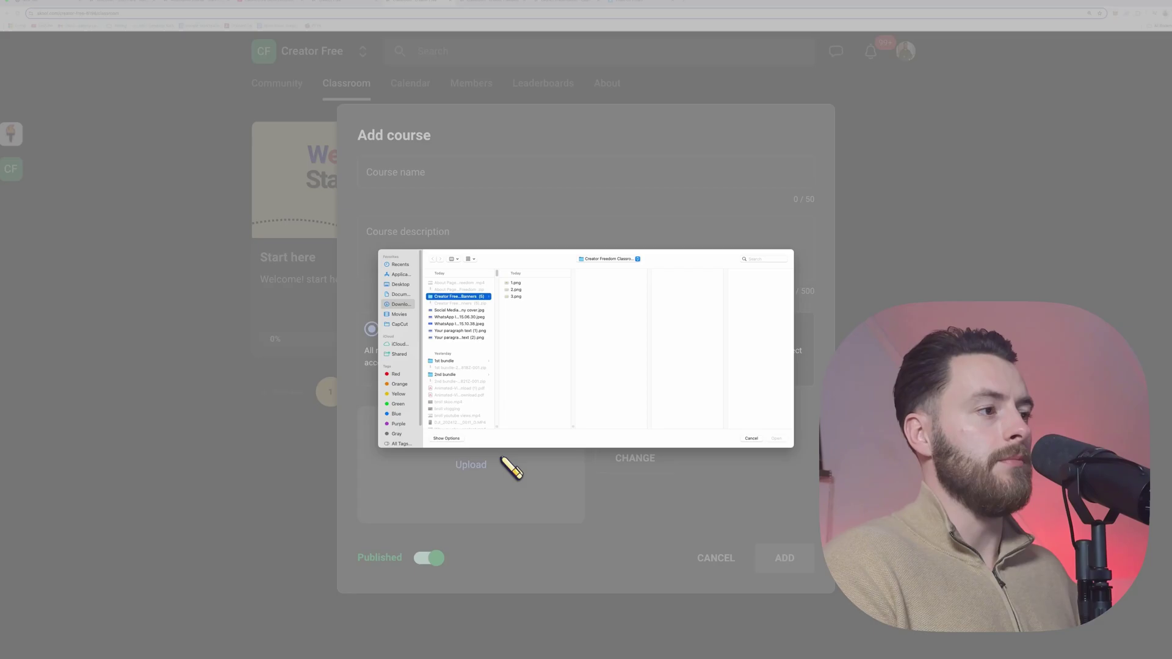
left_click(516, 297)
left_click(516, 290)
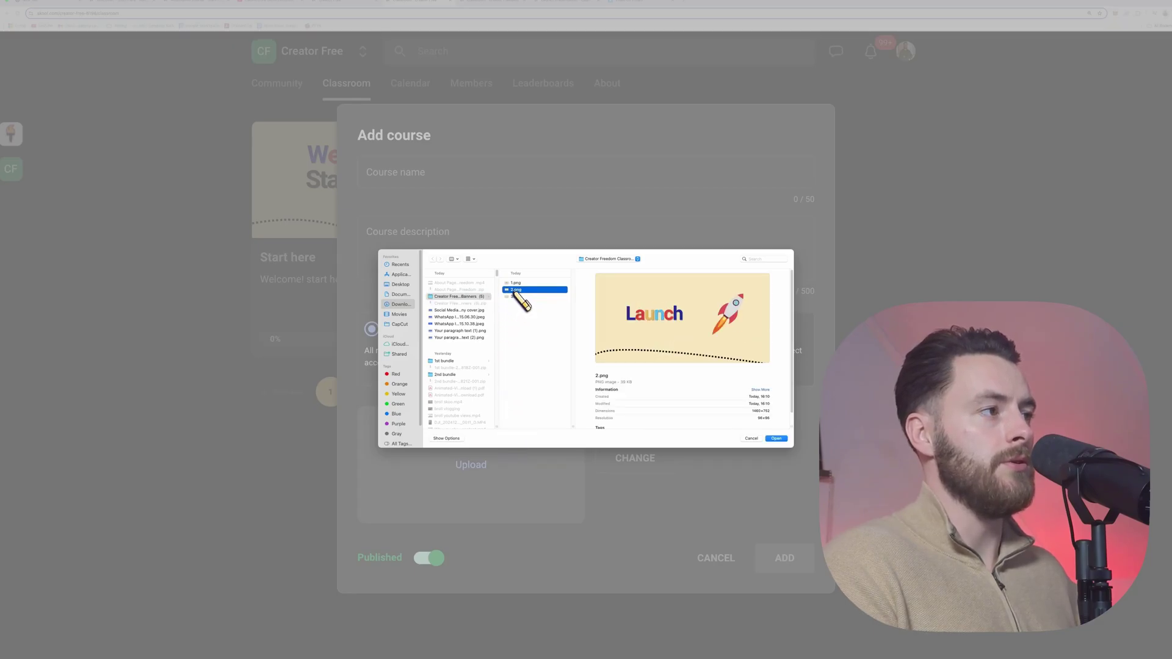
double_click(516, 289)
left_click(588, 429)
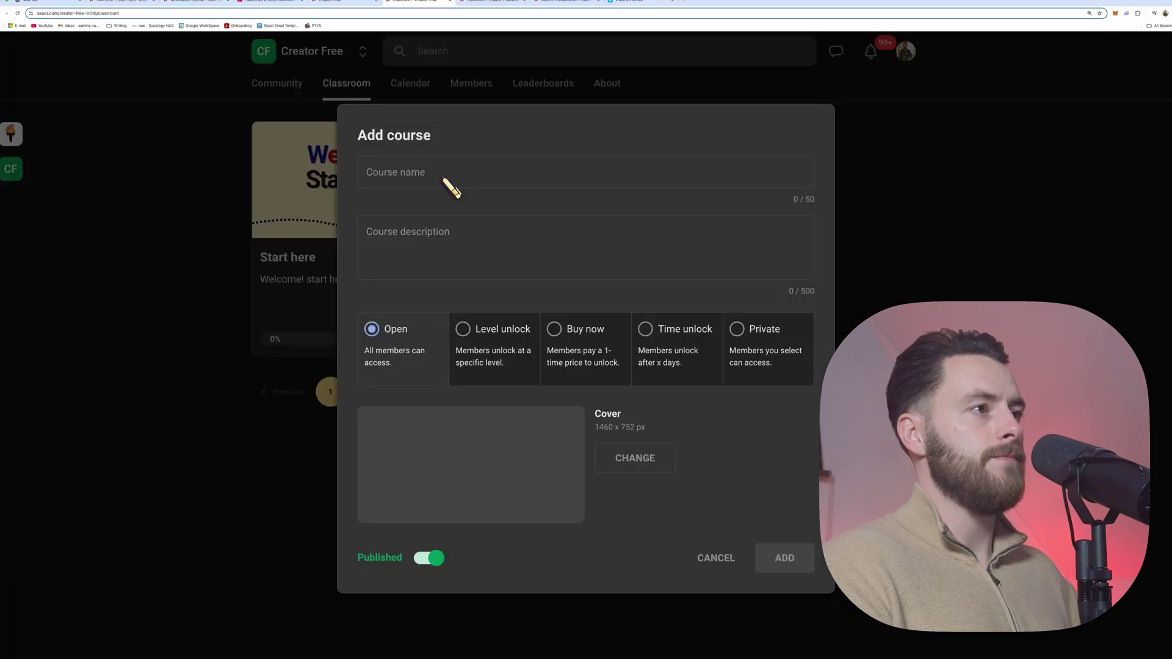
left_click(417, 183)
type("Build")
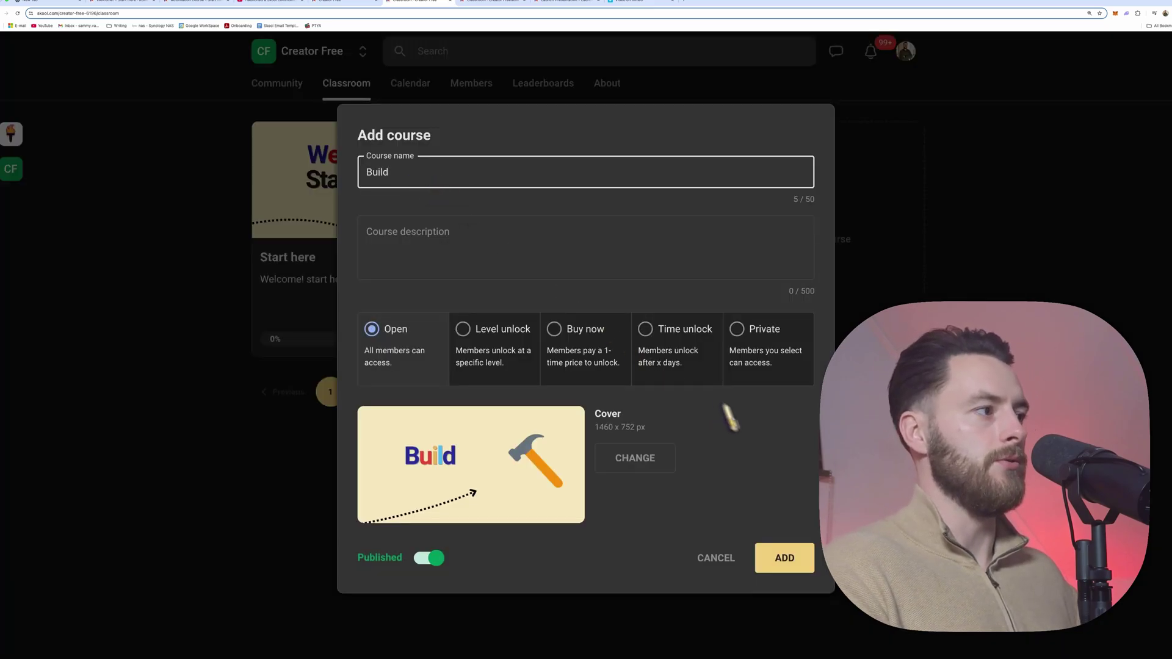
left_click(777, 553)
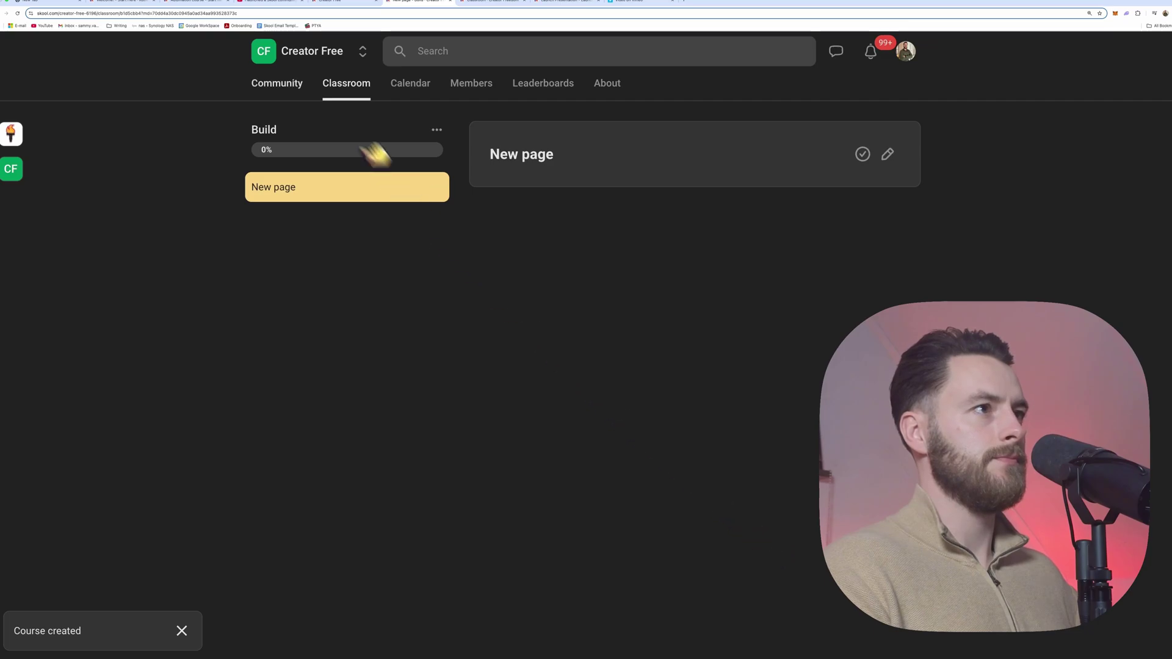
left_click(298, 85)
left_click(360, 87)
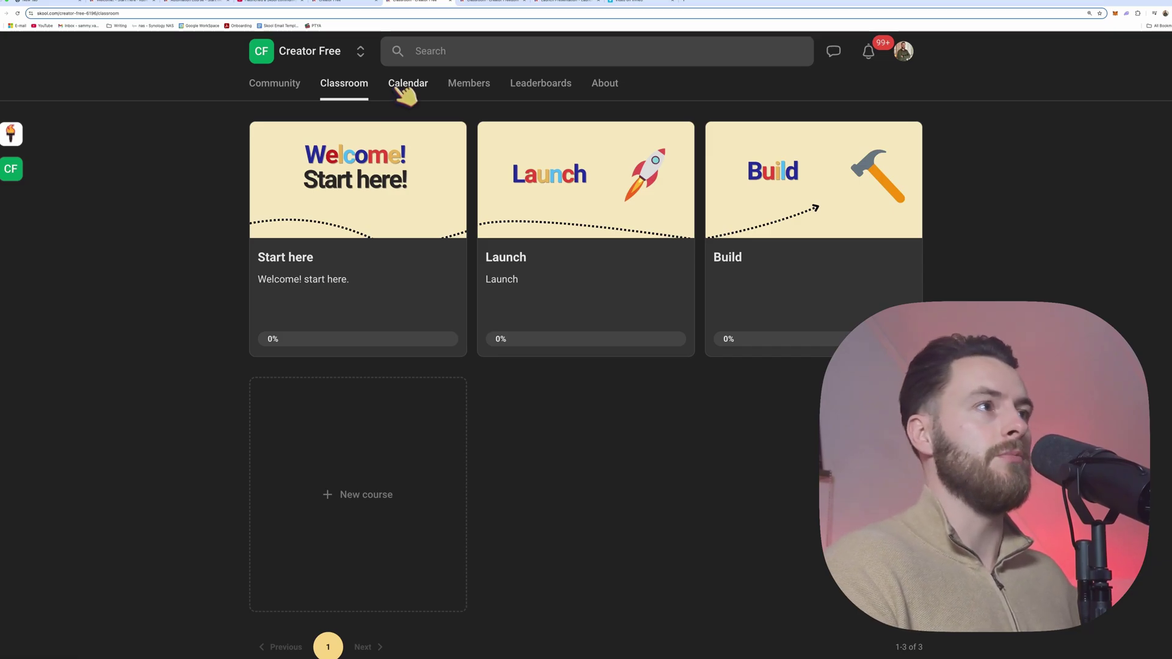
Step: Start a Q&A event from the community Calendar and bring up its Location options
left_click(406, 92)
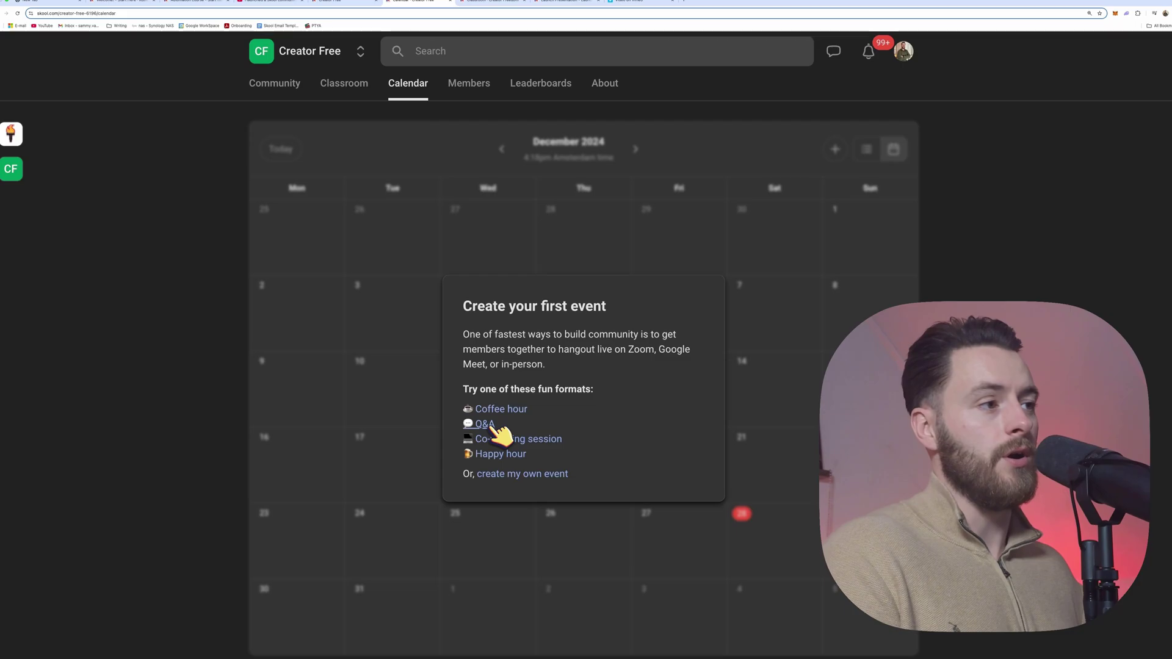
left_click(485, 423)
left_click(428, 309)
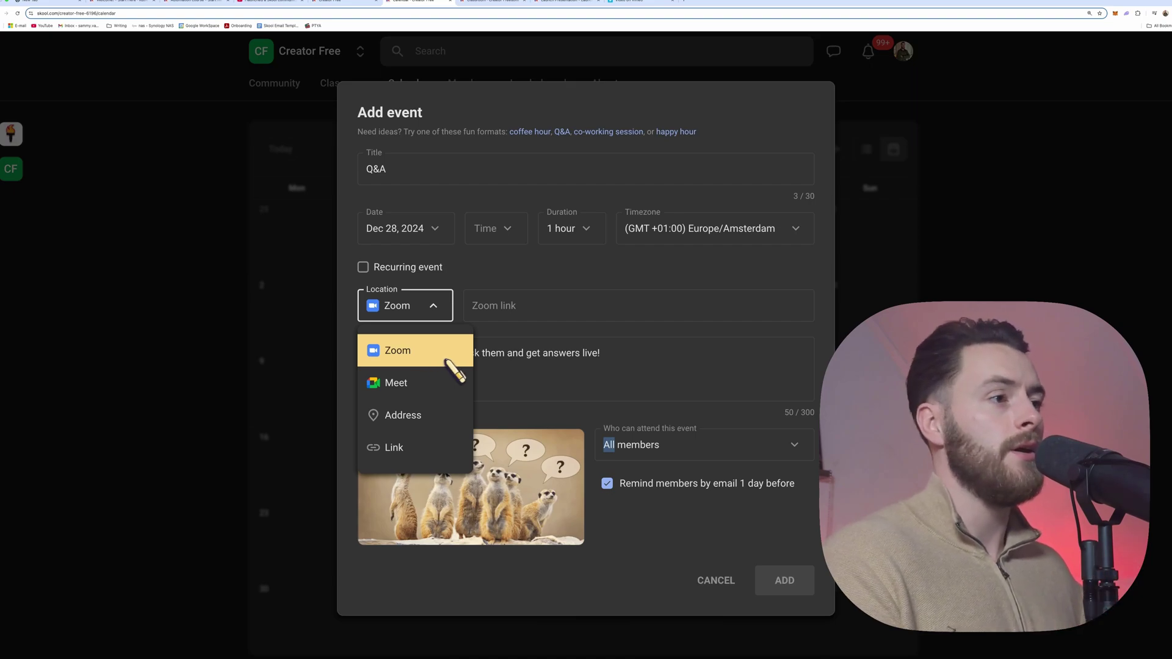
Step: Keep Zoom as the Q&A event location and Dec 28, 2024 as its date
left_click(515, 307)
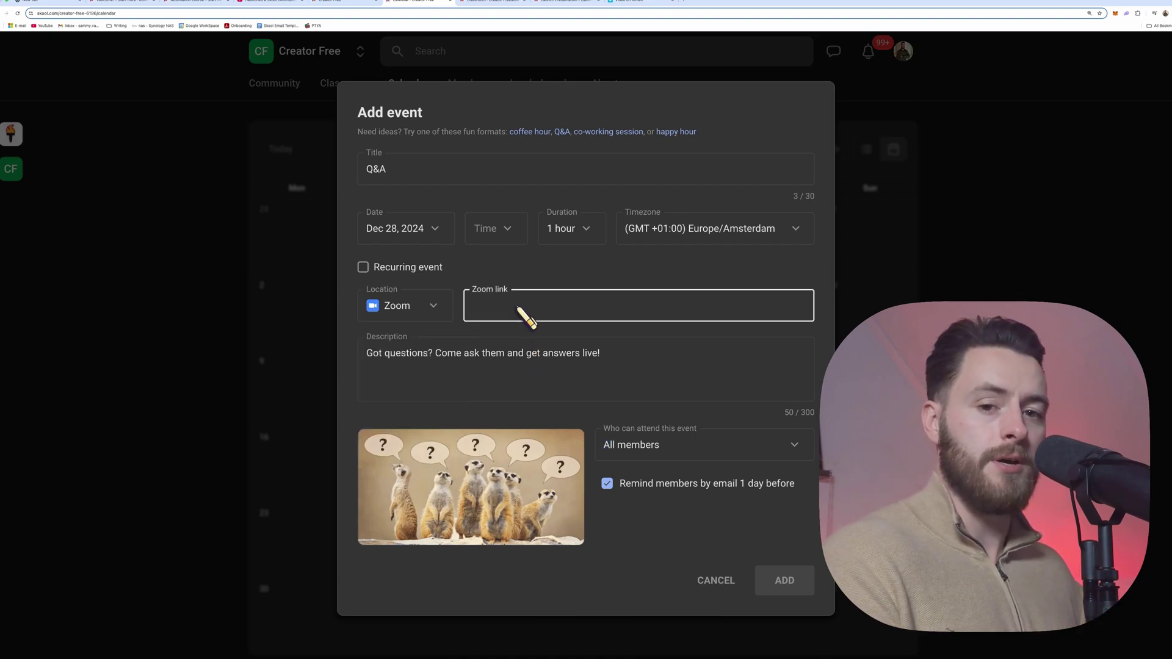
right_click(518, 308)
left_click(507, 311)
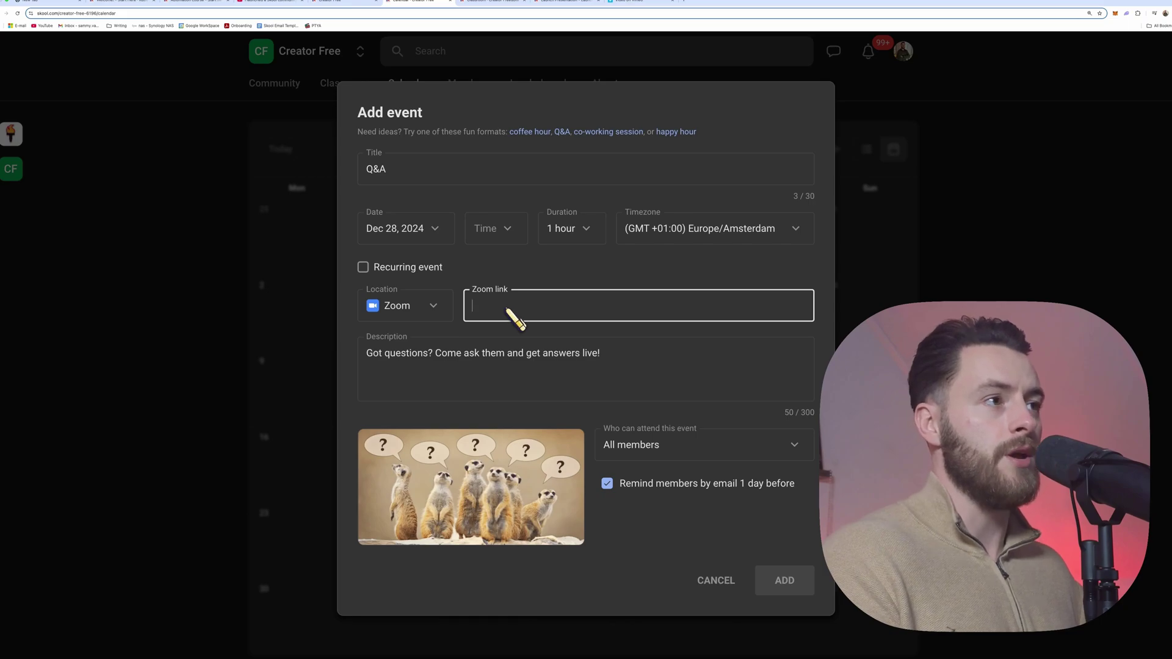
left_click(443, 235)
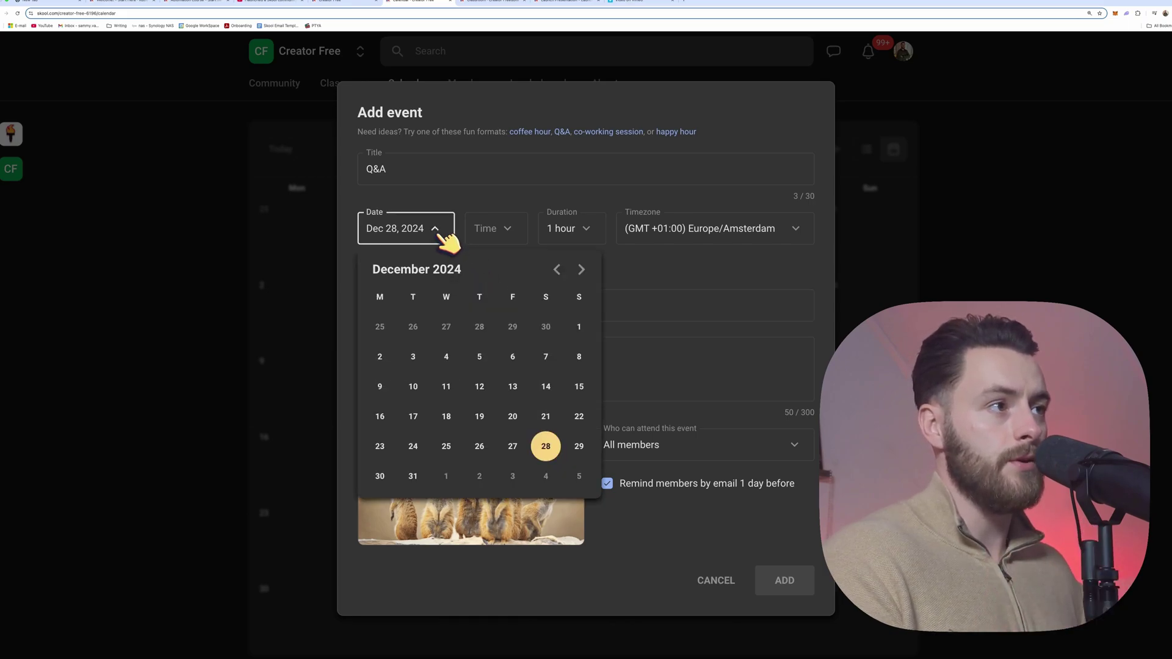
left_click(652, 382)
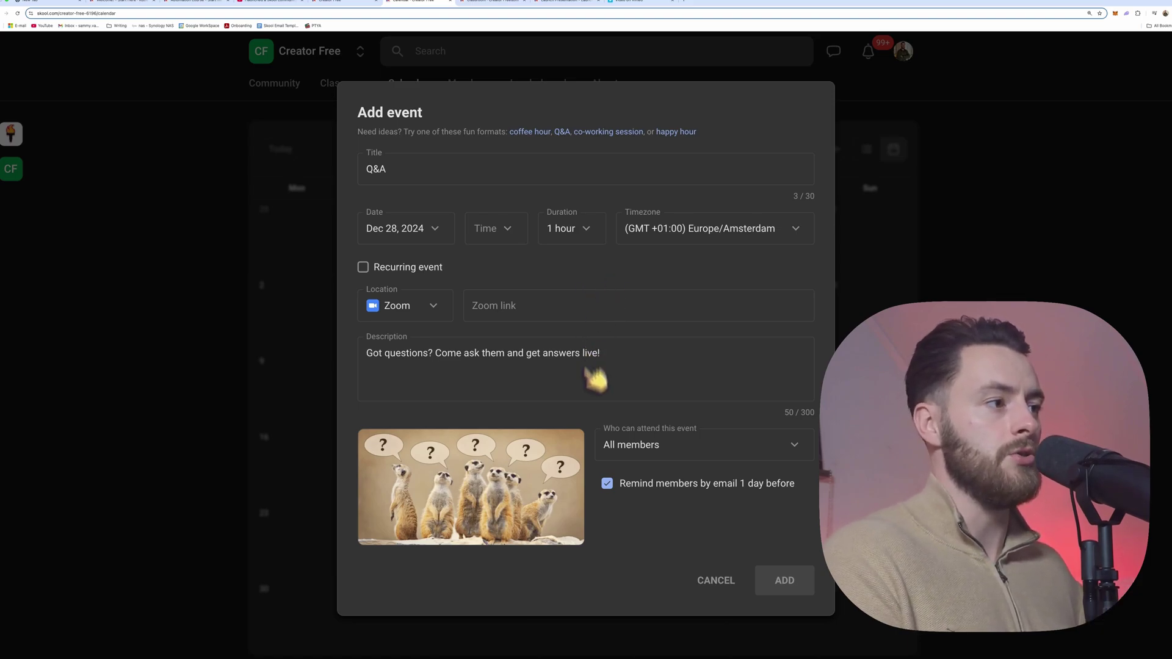
Step: Remove the meerkat cover image from the event and switch over to the Canva designs
mouse_move(569, 449)
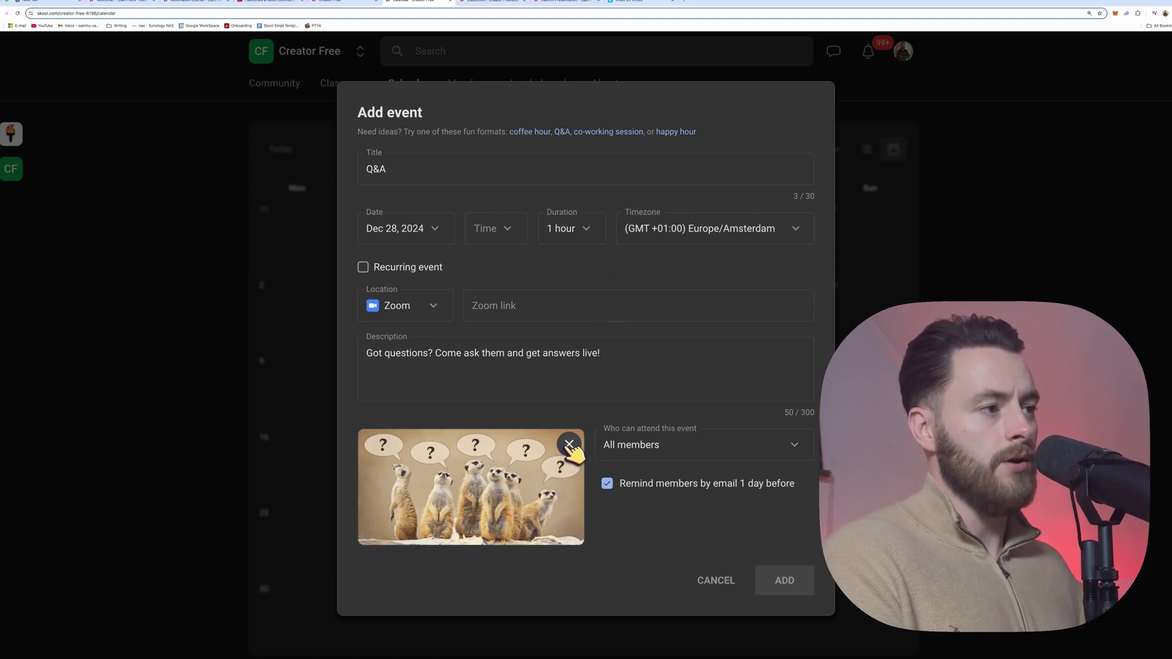
left_click(569, 445)
left_click(1165, 13)
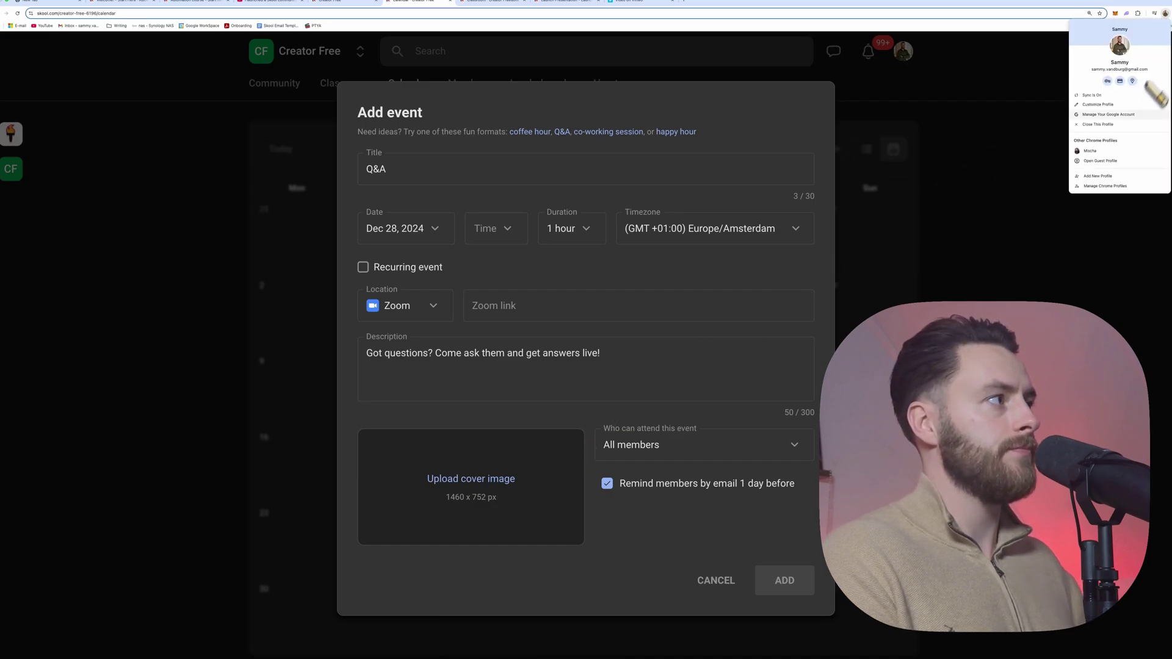
left_click(1093, 151)
left_click(263, 3)
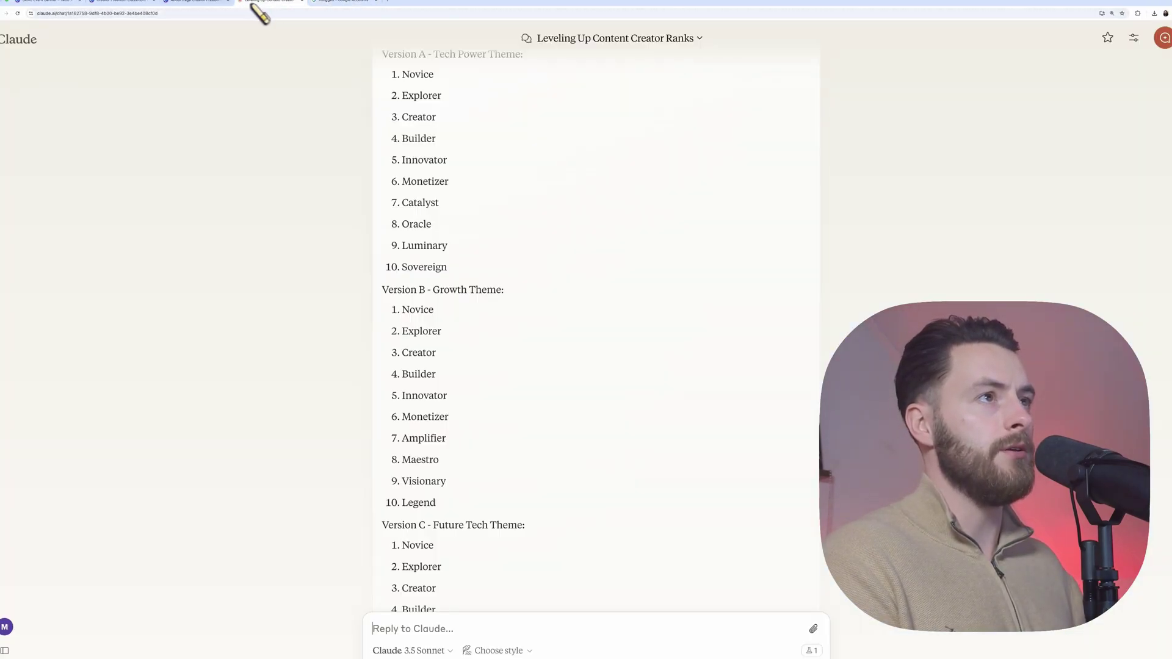
left_click(205, 3)
Step: Download pages 1–3 of the Skool Event Banner design as PNG images
left_click(110, 3)
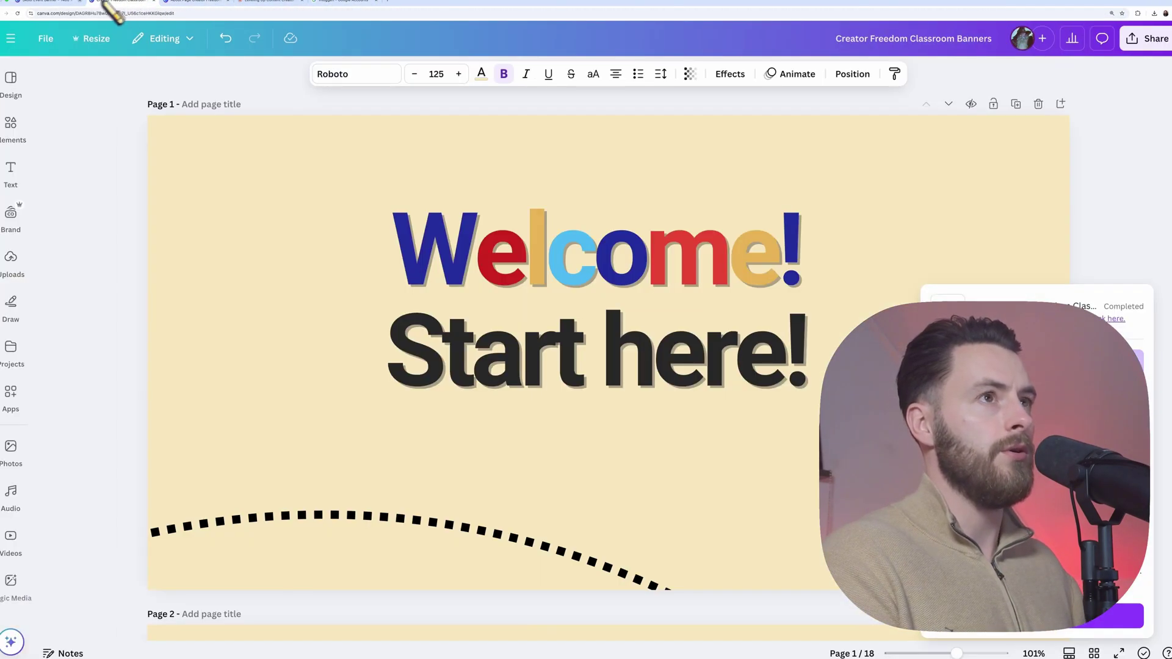
left_click(67, 3)
scroll(649, 359, "up", 3)
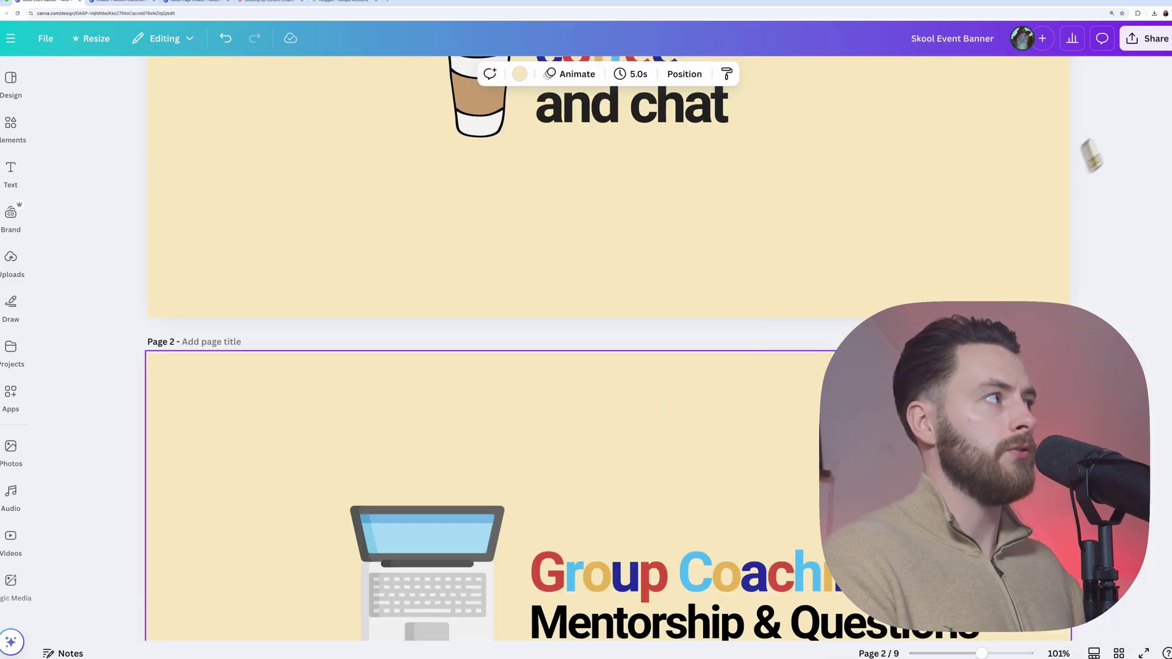
left_click(1144, 40)
left_click(976, 280)
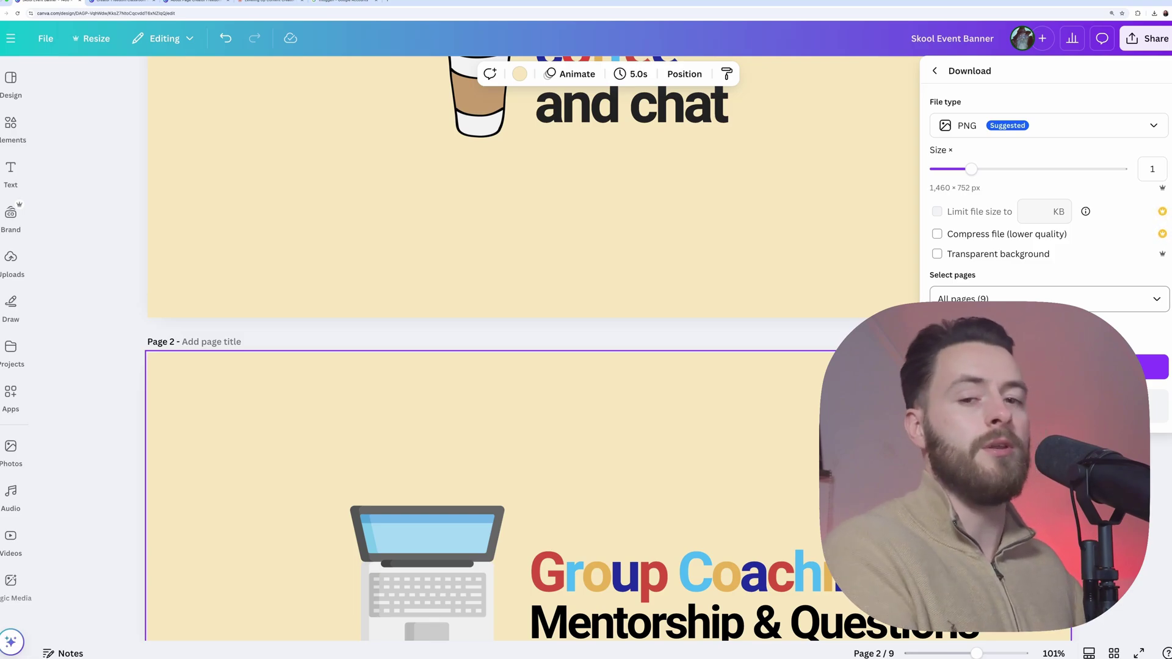
left_click(1156, 298)
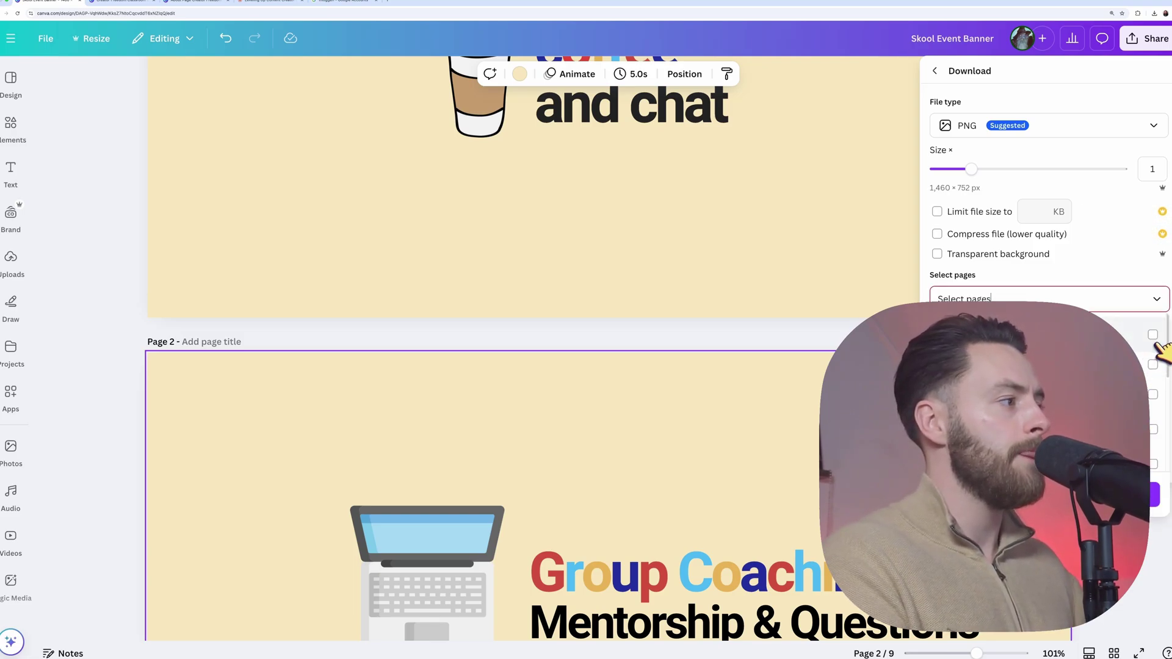
scroll(1162, 366, "down", 1)
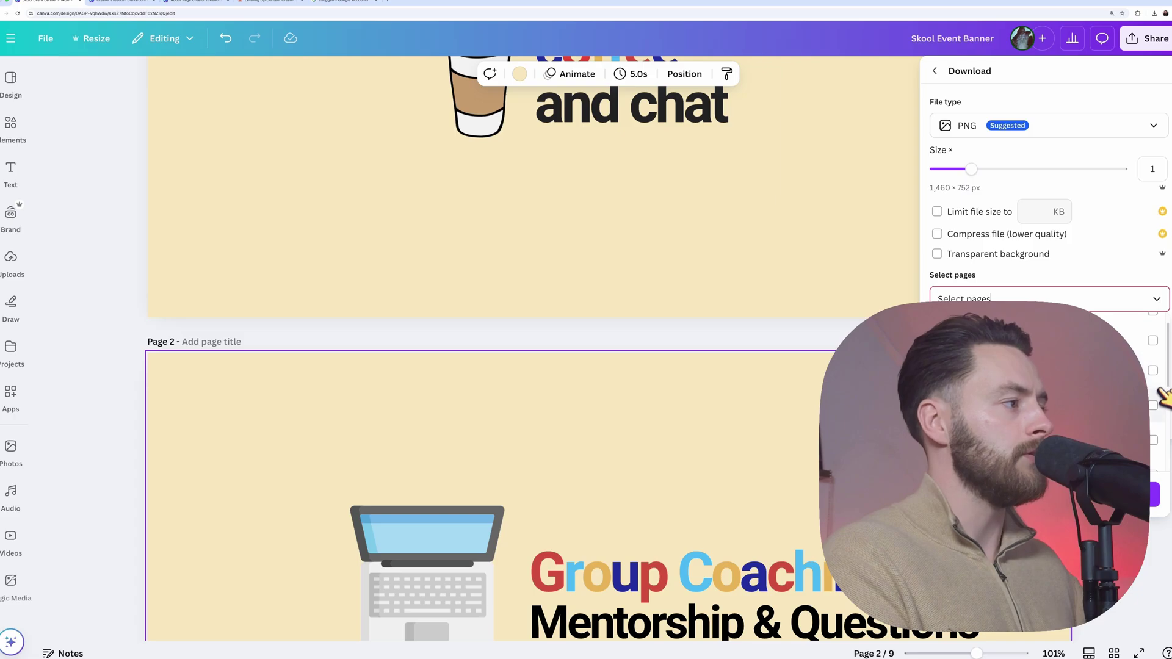
left_click(1153, 371)
left_click(1153, 340)
left_click(1153, 405)
left_click(1156, 494)
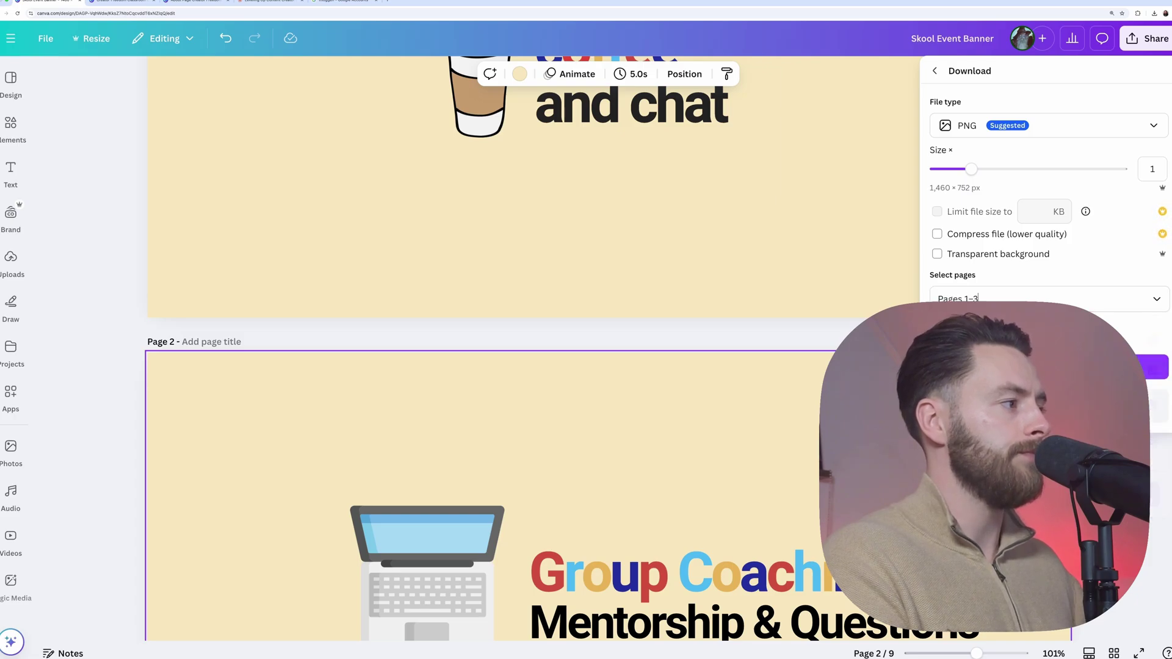
left_click(1153, 367)
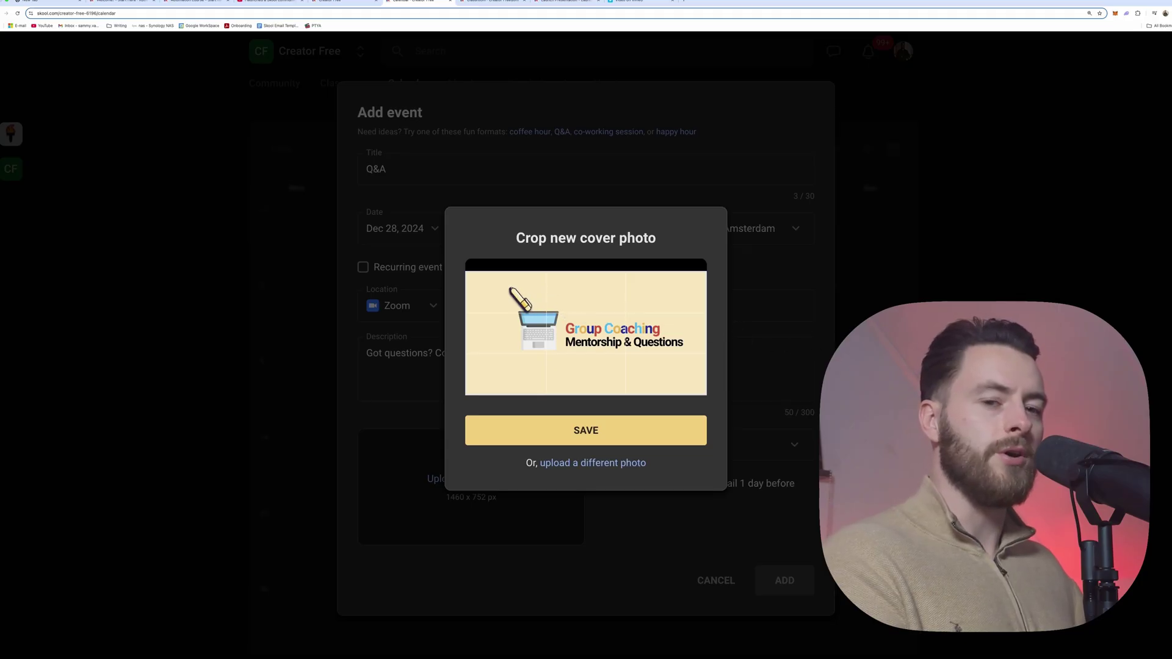
Step: Save the Group Coaching cover crop and make the Q&A repeat weekly on Saturdays, never ending
left_click(624, 432)
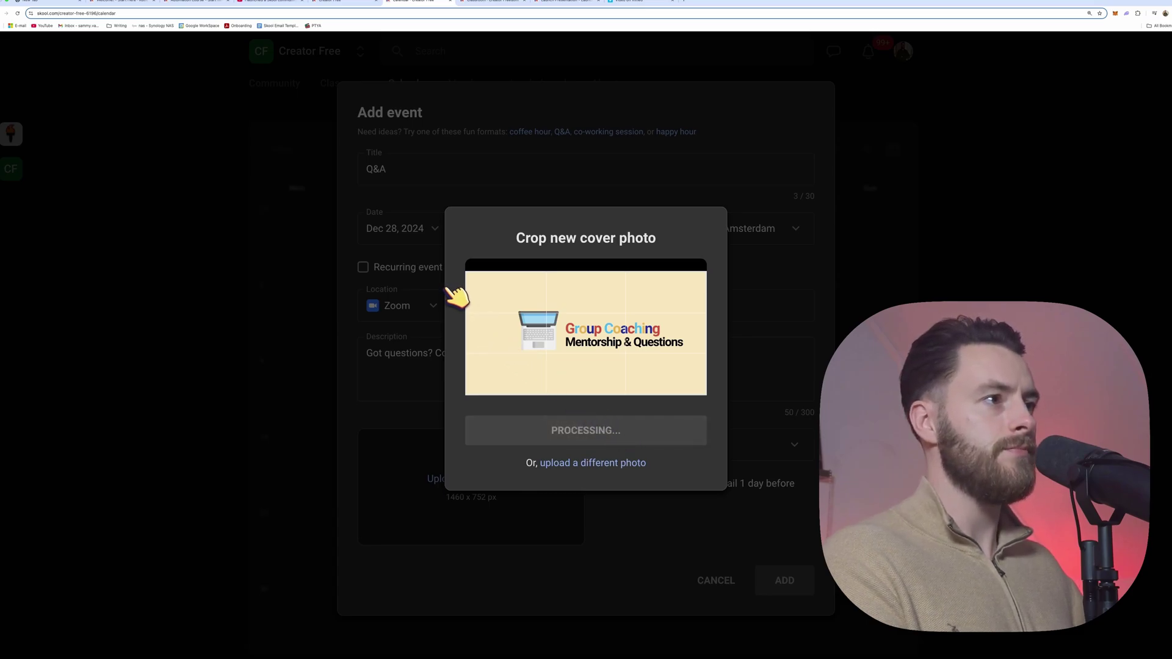
left_click(365, 268)
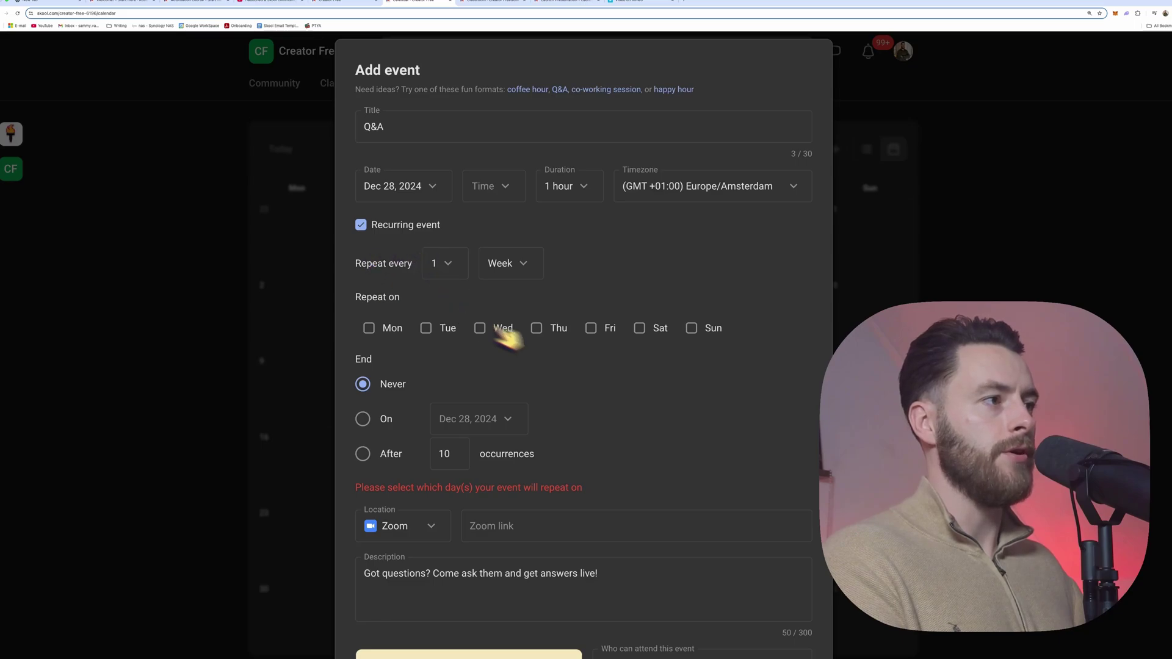
left_click(698, 331)
left_click(657, 333)
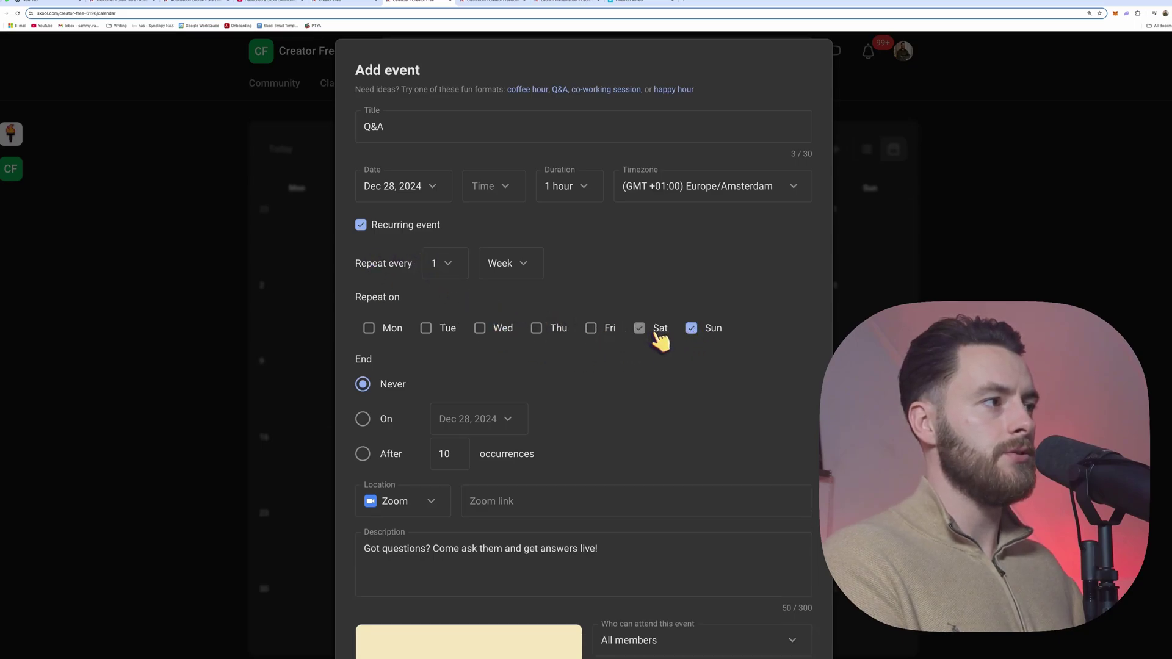
left_click(699, 330)
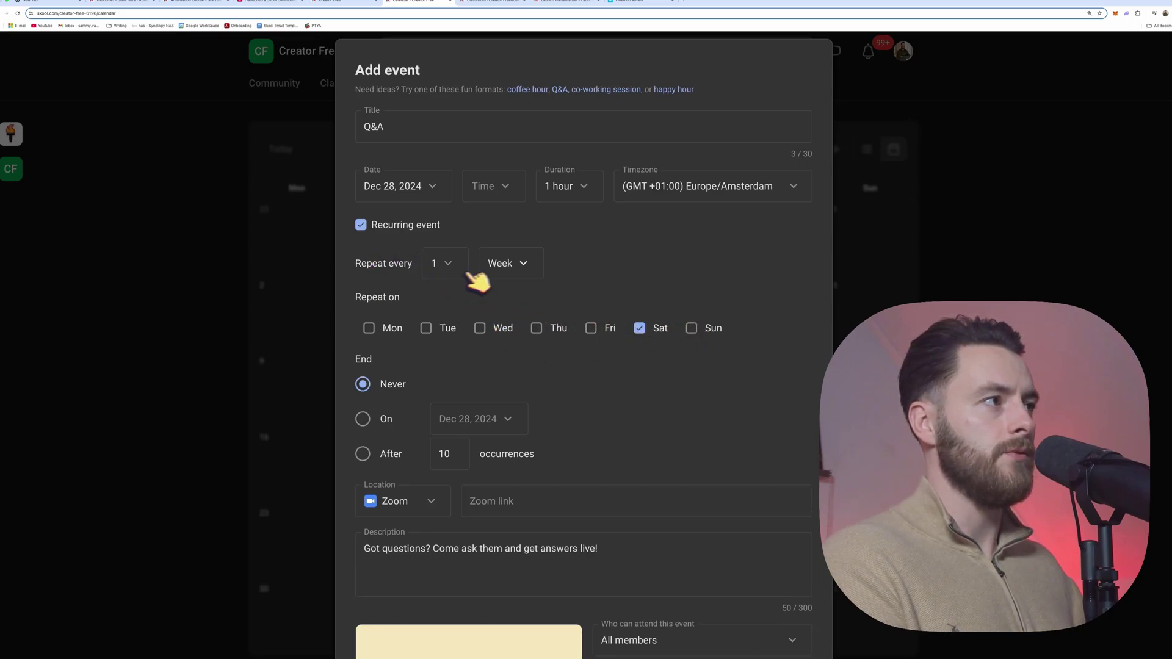
scroll(604, 378, "down", 2)
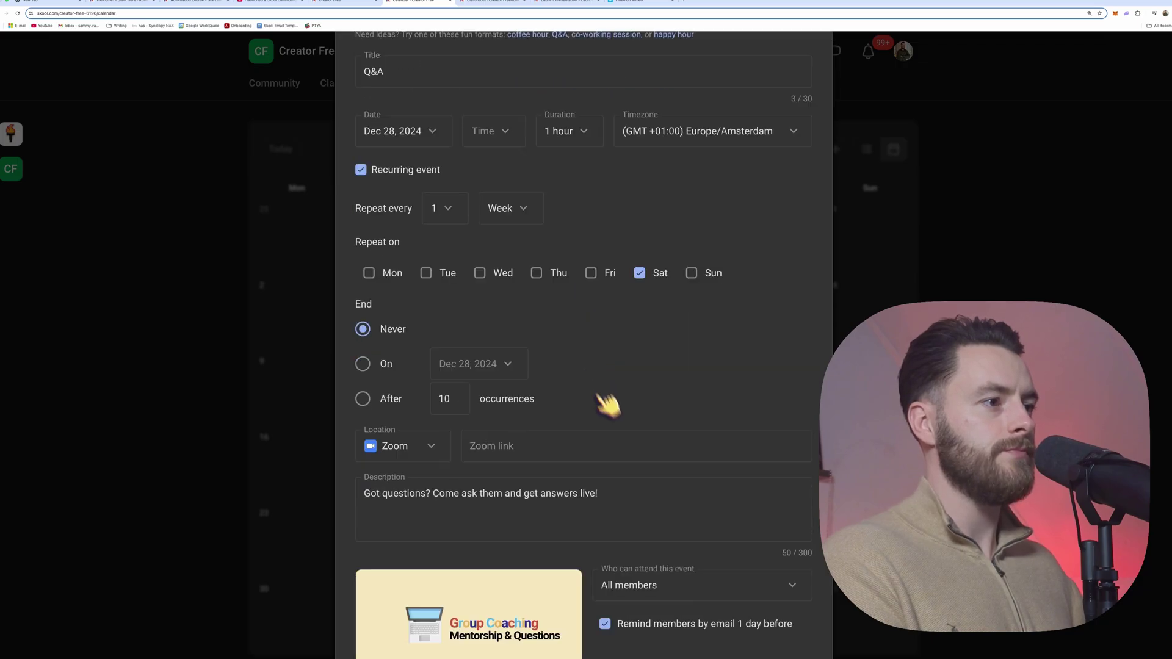
scroll(672, 519, "down", 2)
scroll(733, 605, "up", 3)
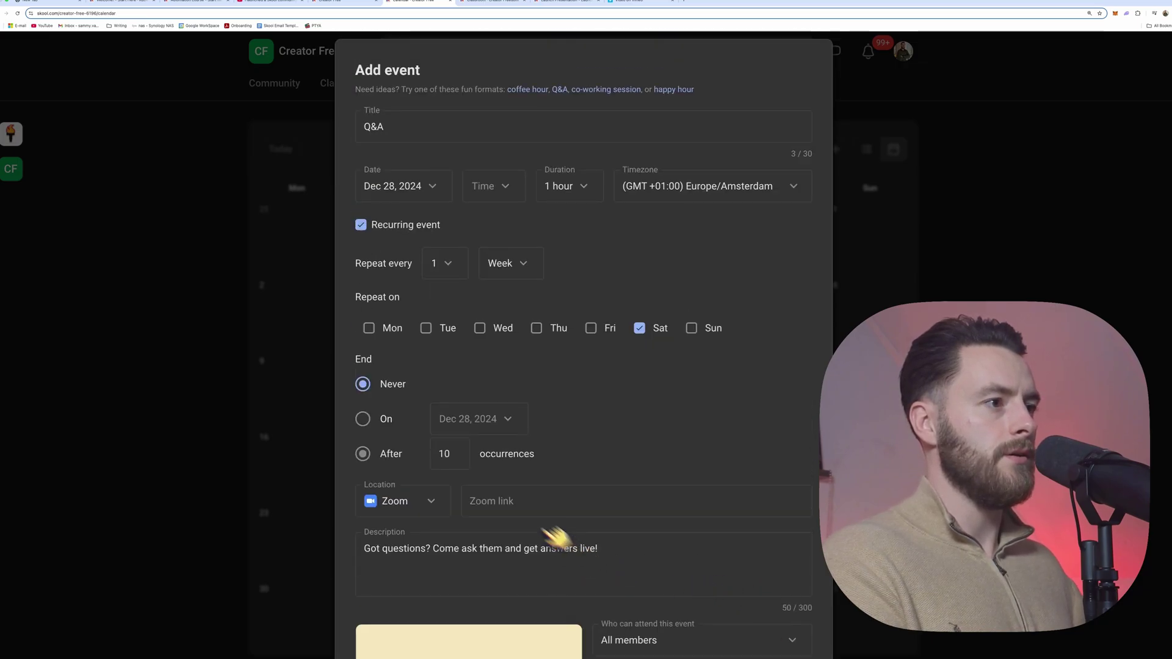
left_click(398, 384)
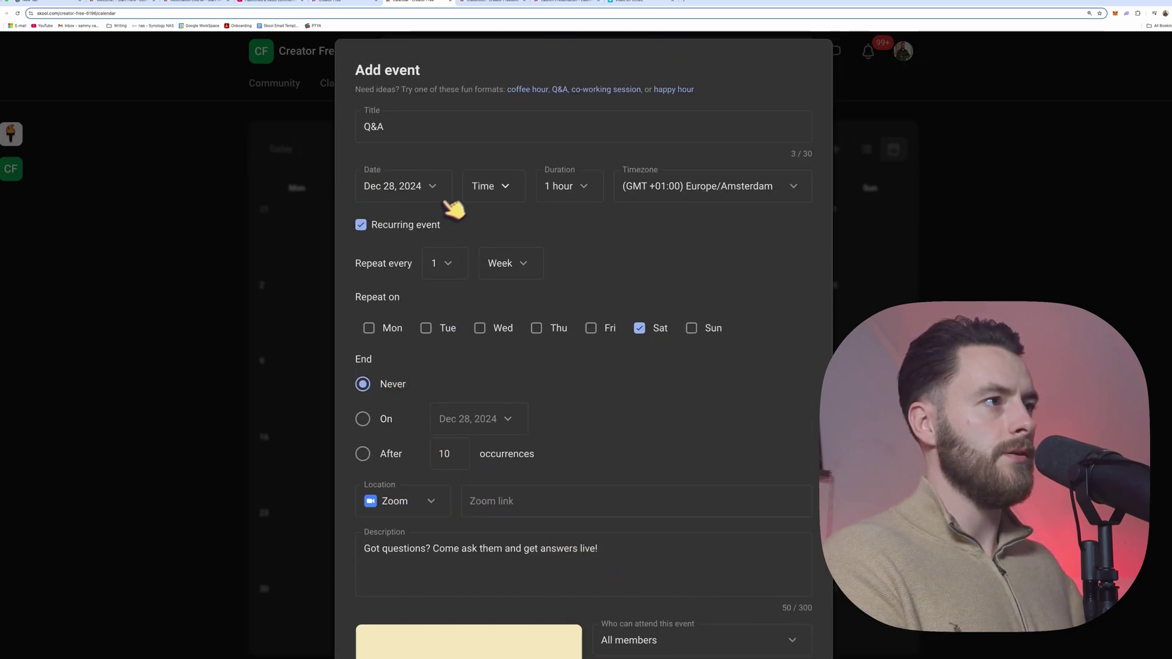
Step: Set the Q&A start time to 4am and add the event to the calendar
left_click(486, 187)
scroll(452, 421, "down", 2)
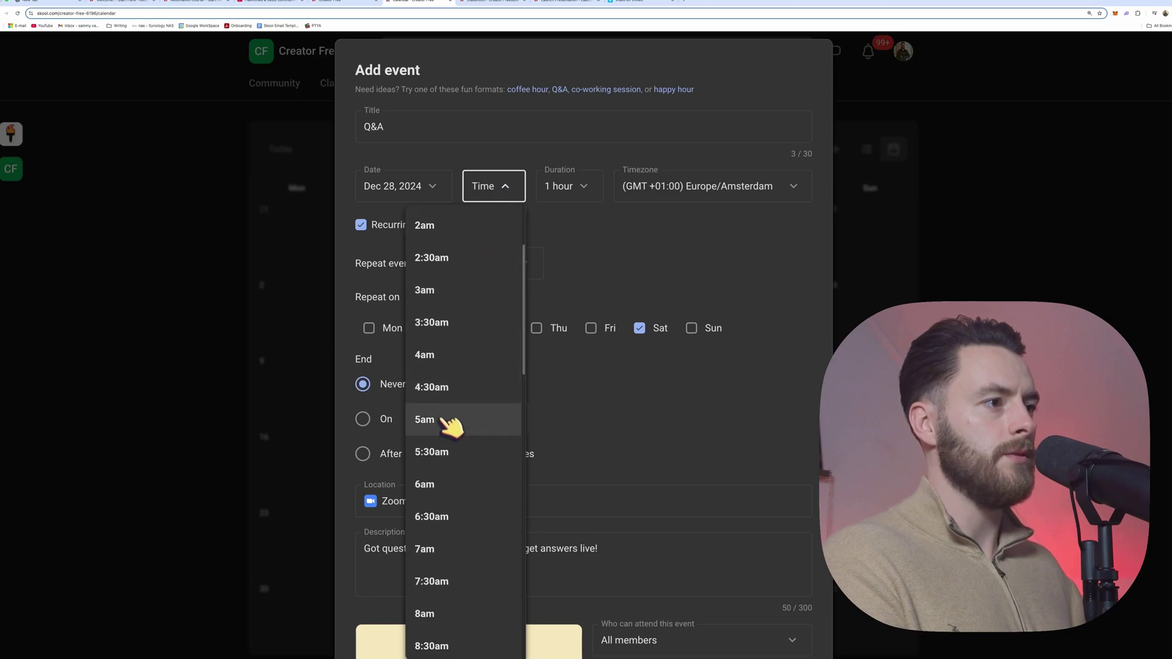
left_click(437, 362)
scroll(604, 482, "down", 3)
left_click(807, 632)
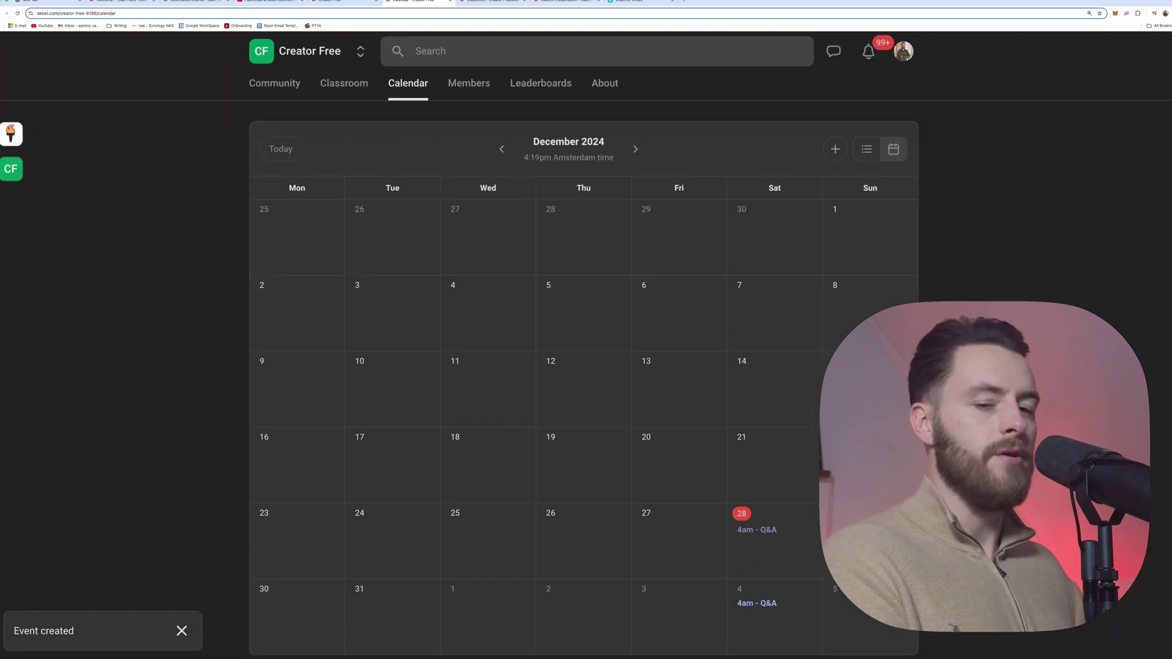
left_click(637, 149)
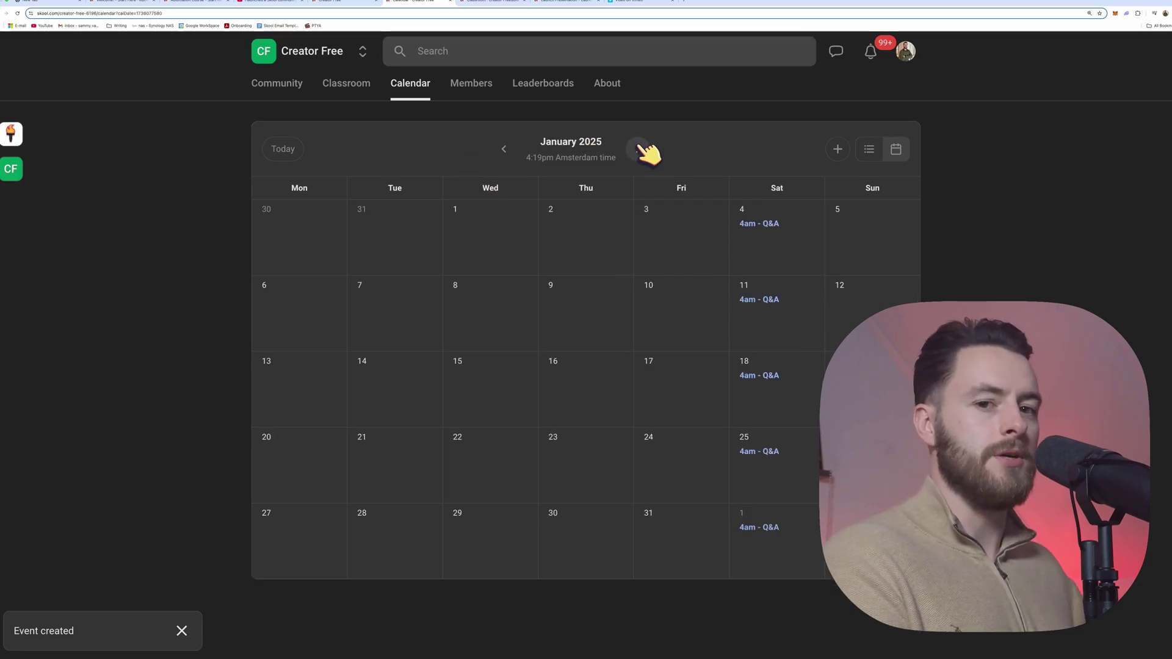
left_click(299, 95)
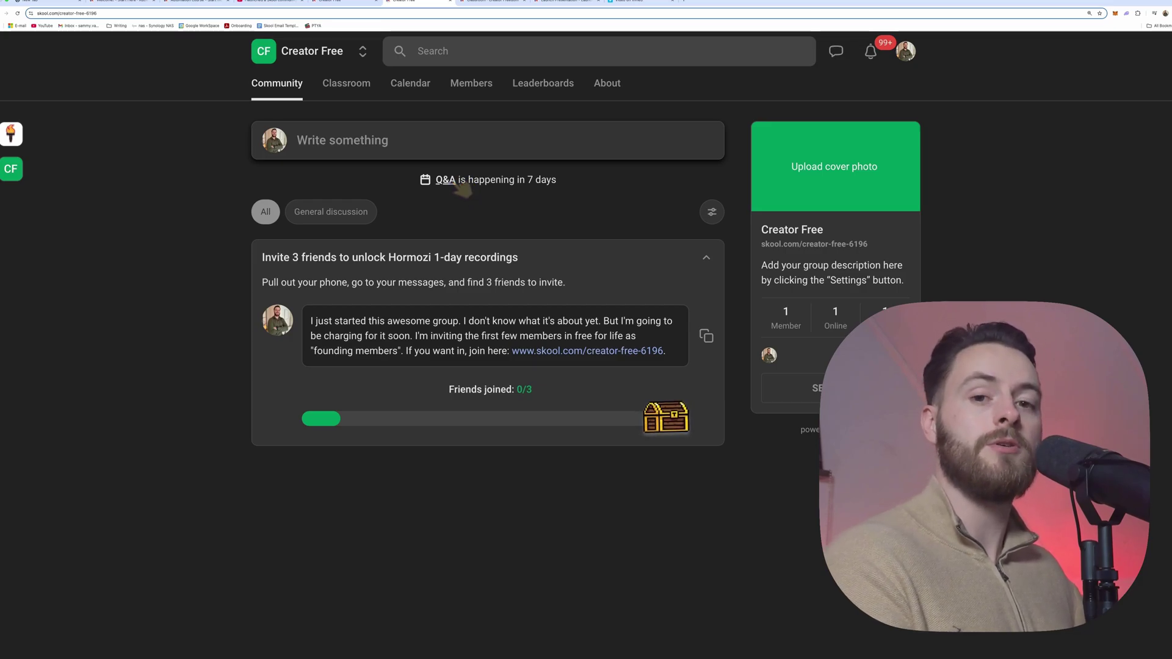
left_click(451, 182)
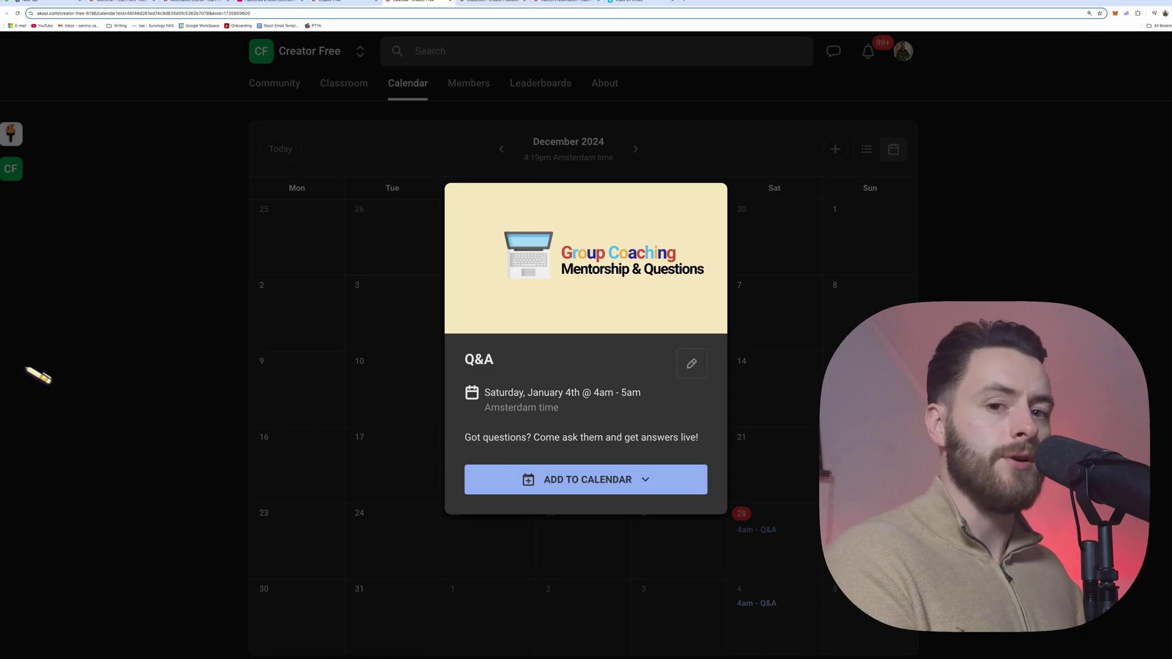
left_click(21, 374)
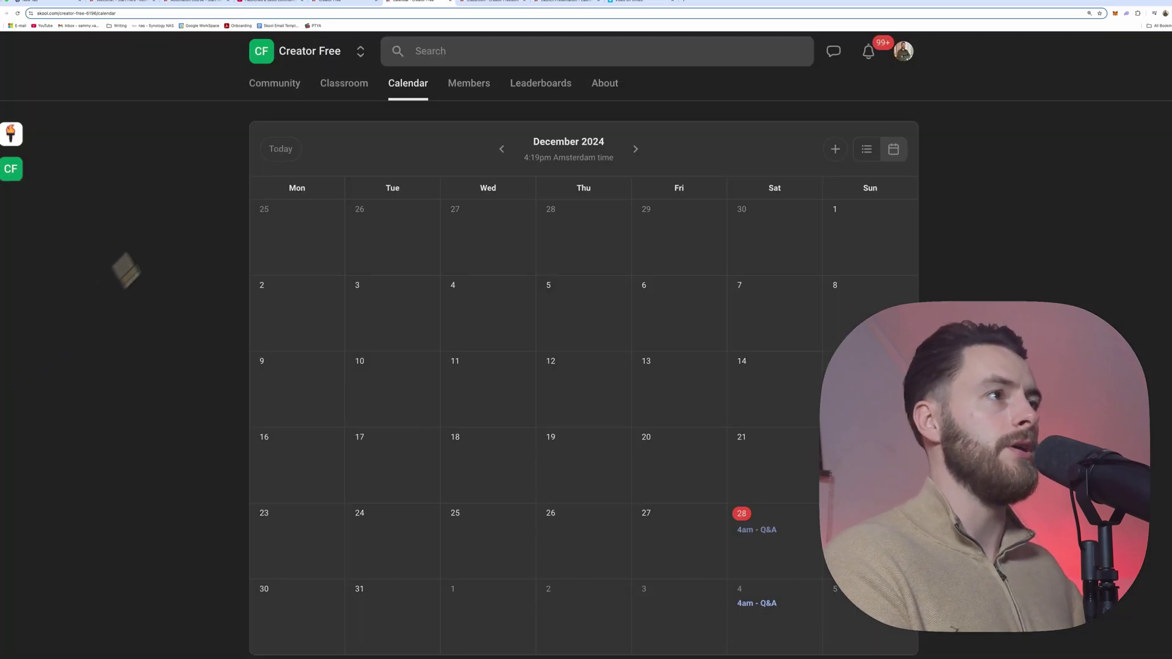
Step: Filter members by Cancelling, Churned and Banned, export the member list as CSV, then view Leaderboards
left_click(487, 91)
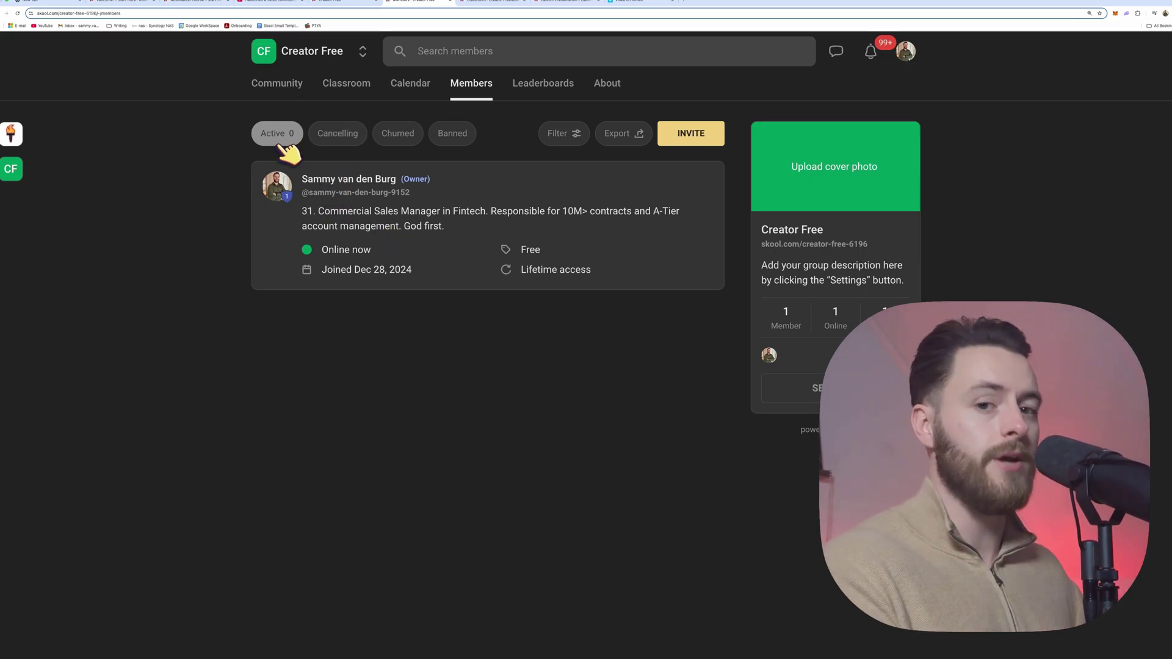
left_click(334, 137)
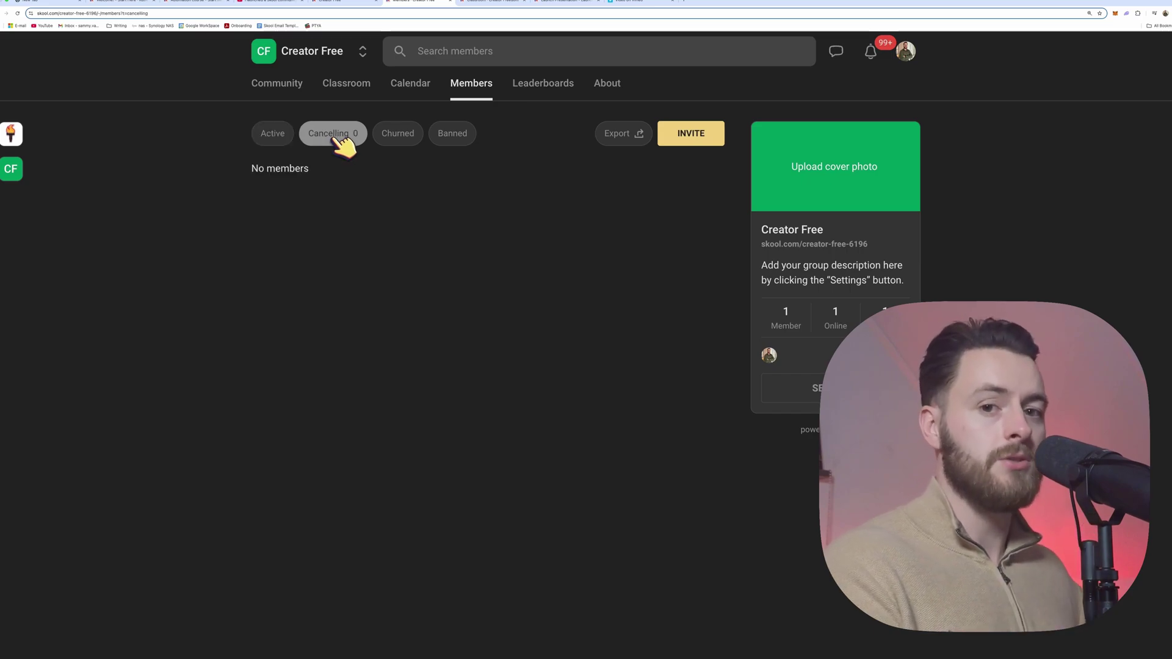
left_click(390, 136)
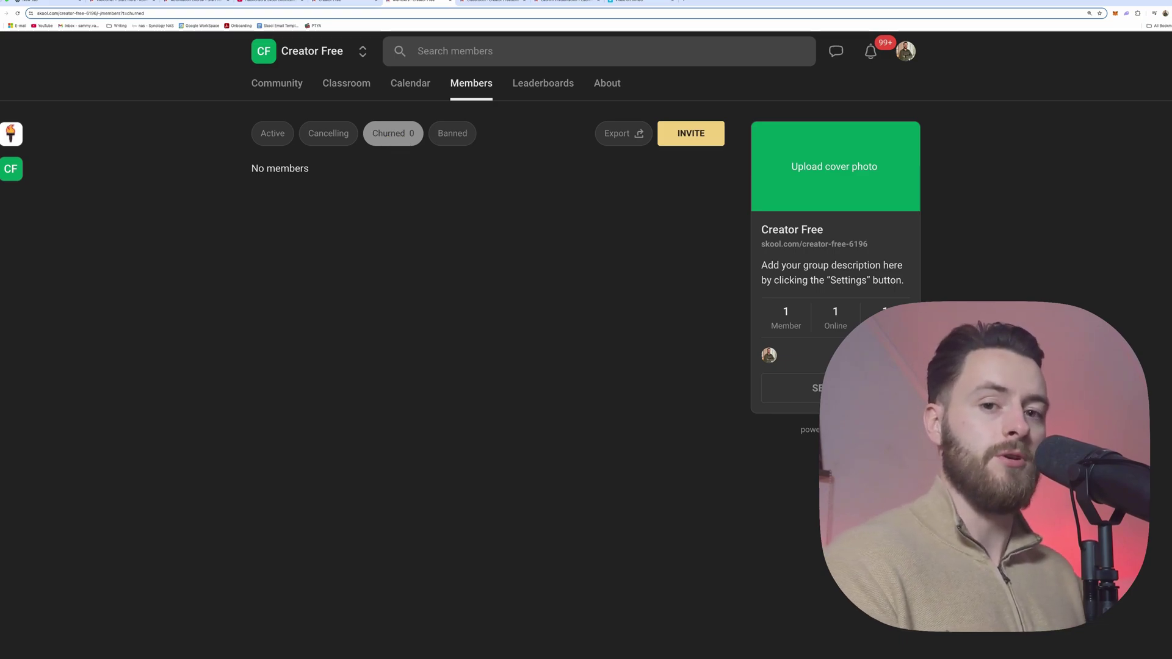
left_click(622, 135)
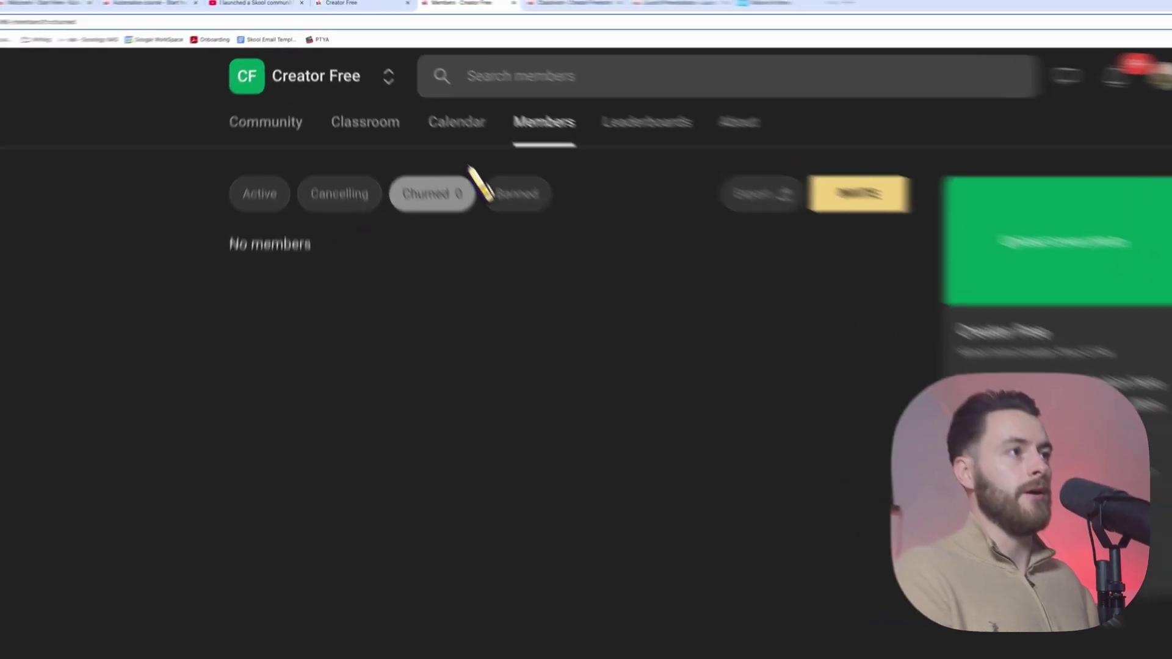
left_click(608, 252)
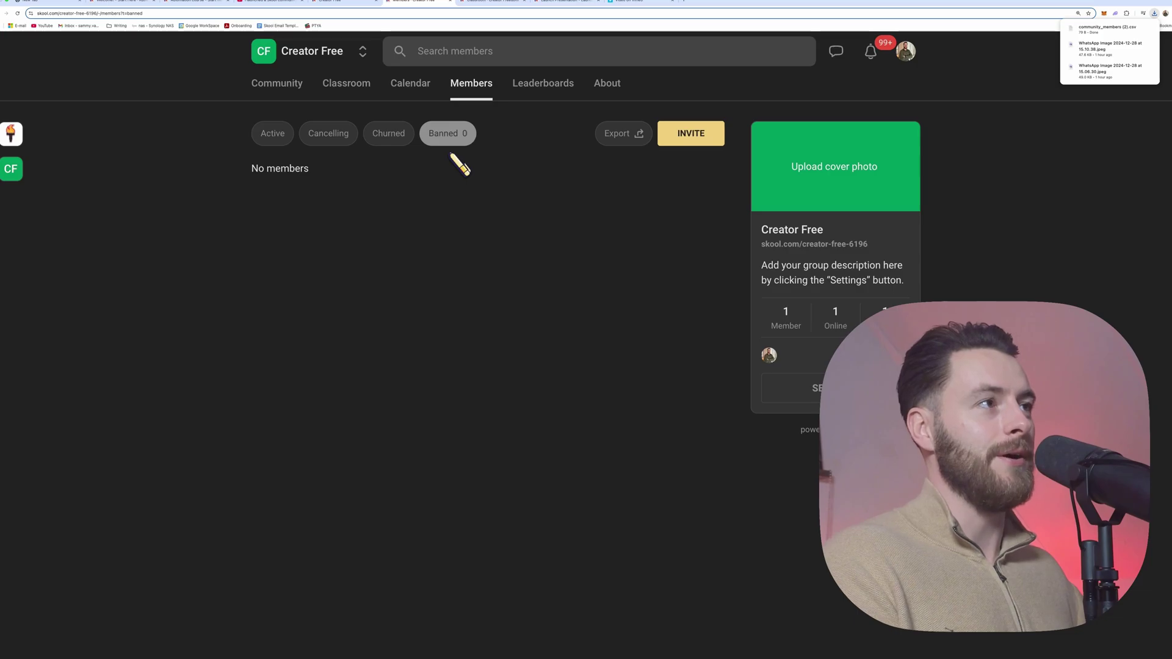
left_click(534, 95)
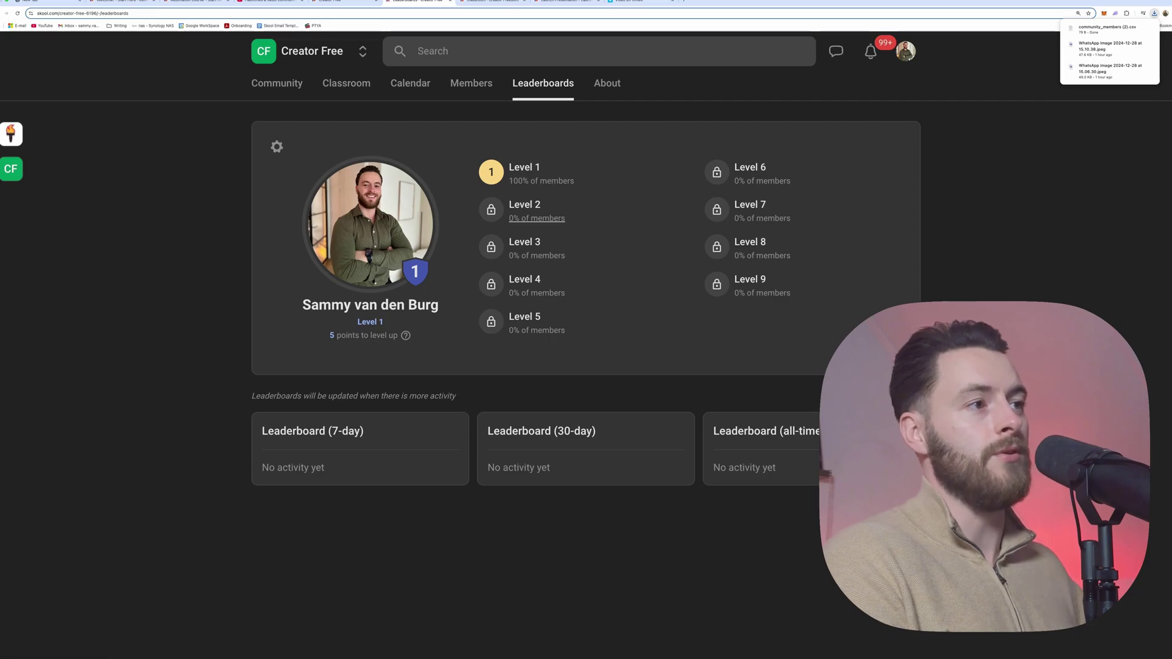
Step: View the Level 1 members, then review the Gamification settings for Levels 1–7
left_click(532, 179)
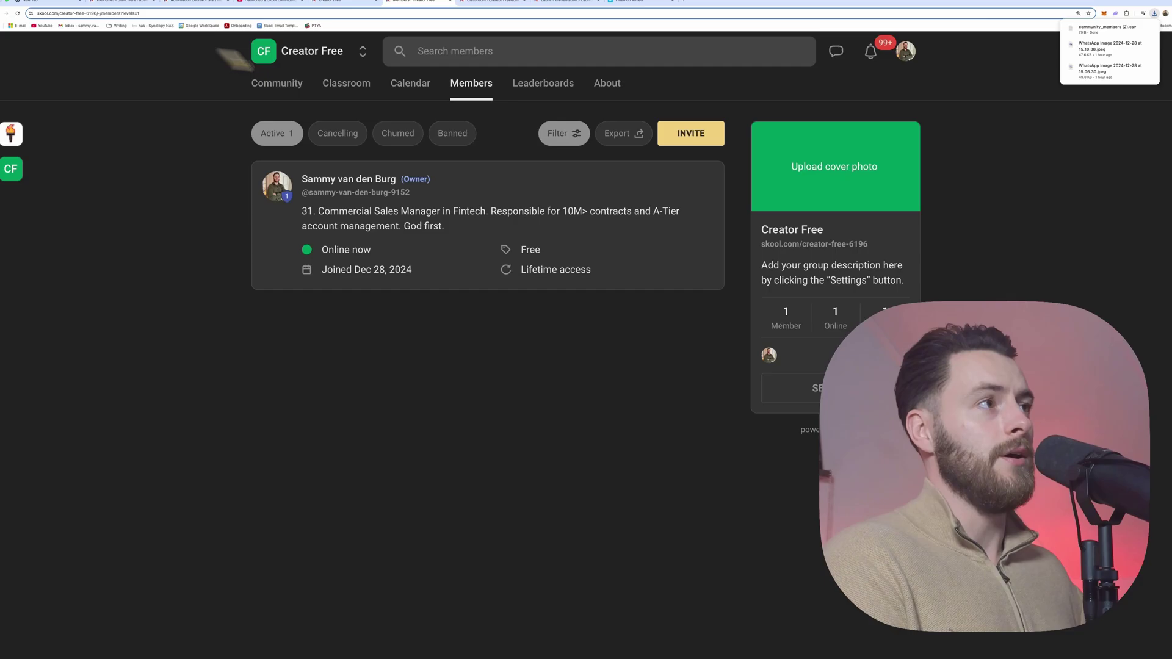
left_click(540, 85)
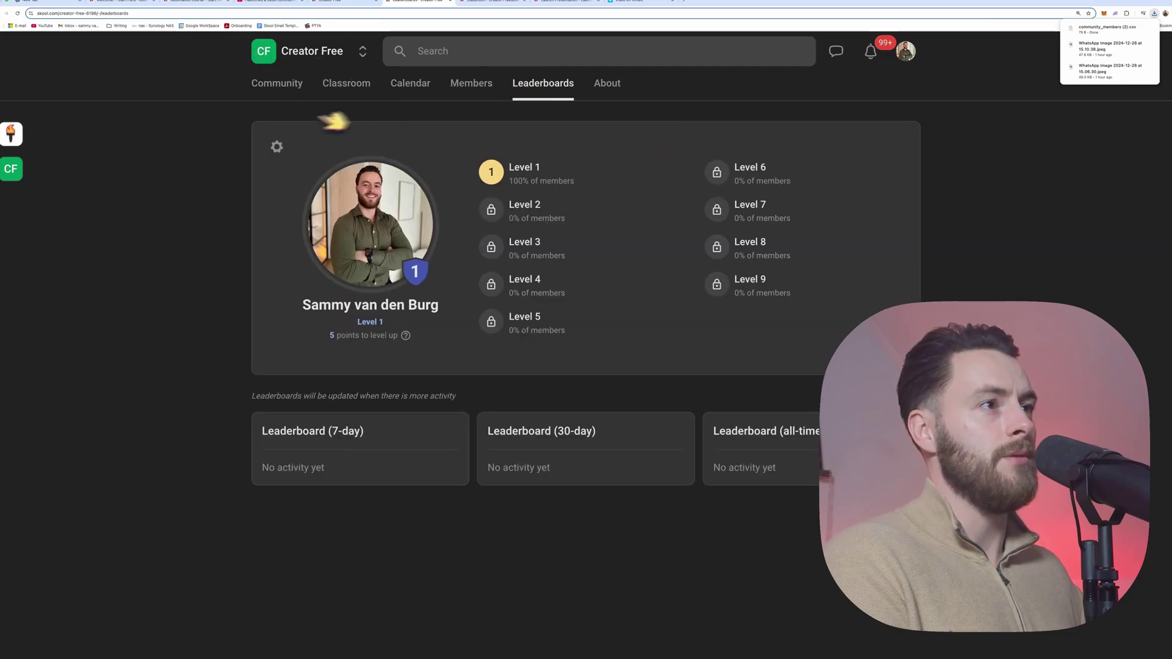
left_click(277, 147)
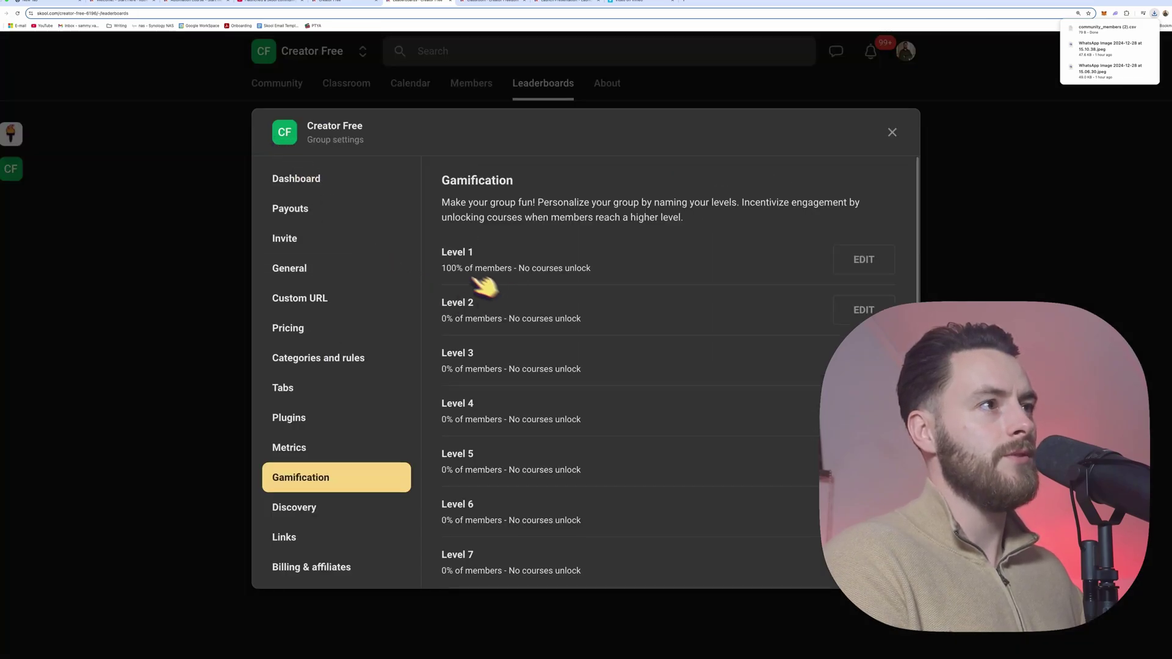
scroll(710, 313, "down", 1)
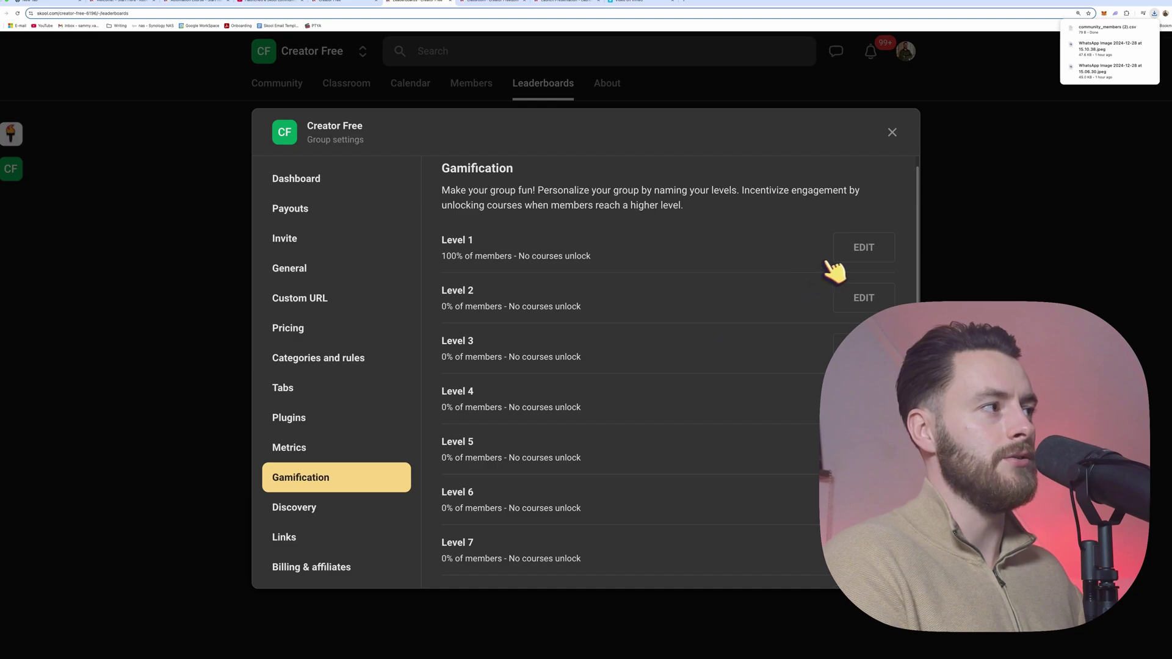
scroll(686, 299, "down", 4)
scroll(677, 304, "up", 5)
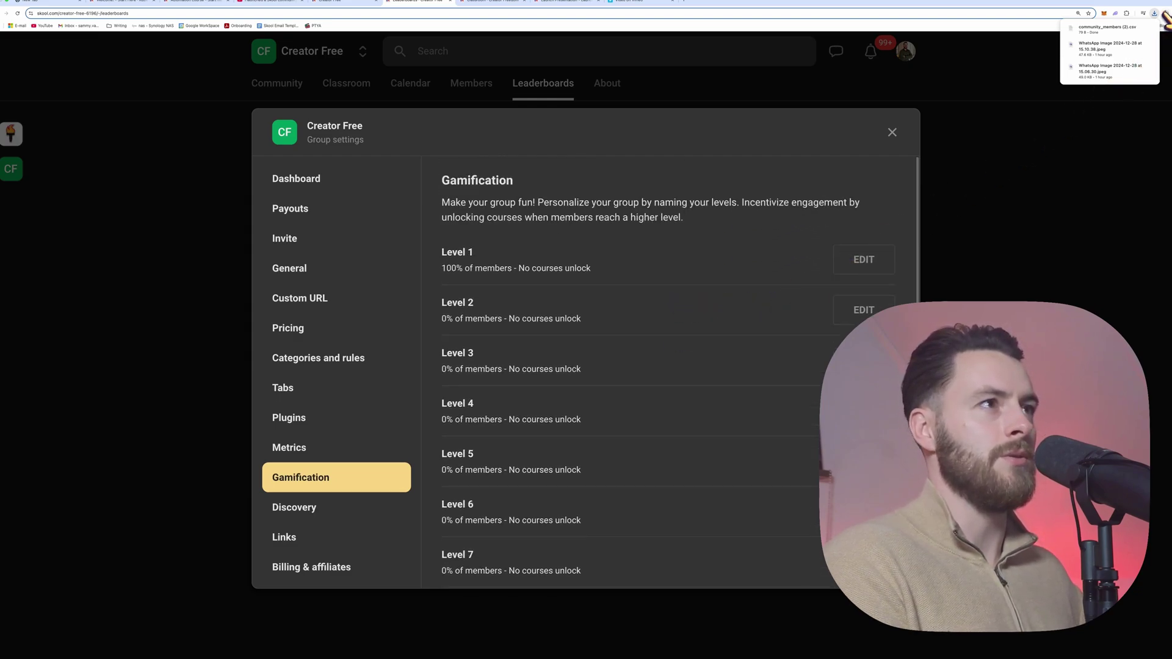
left_click(685, 2)
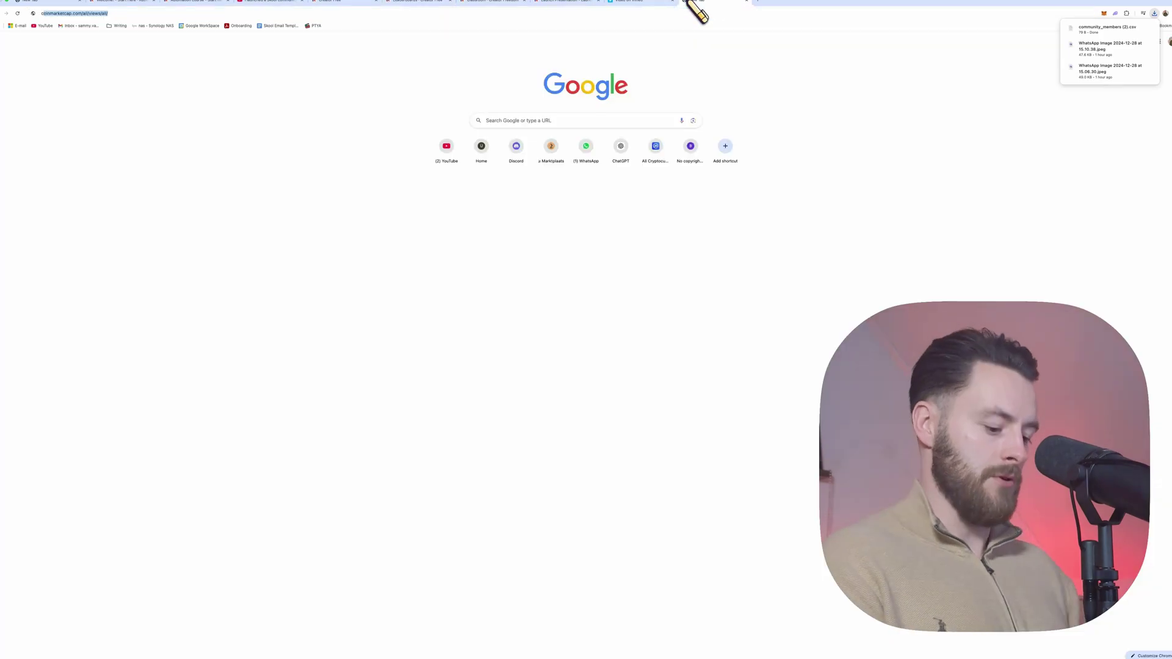
Step: Open the Community Rank Progression chat in ChatGPT's Creator Freedom project
type("chat")
key("Return")
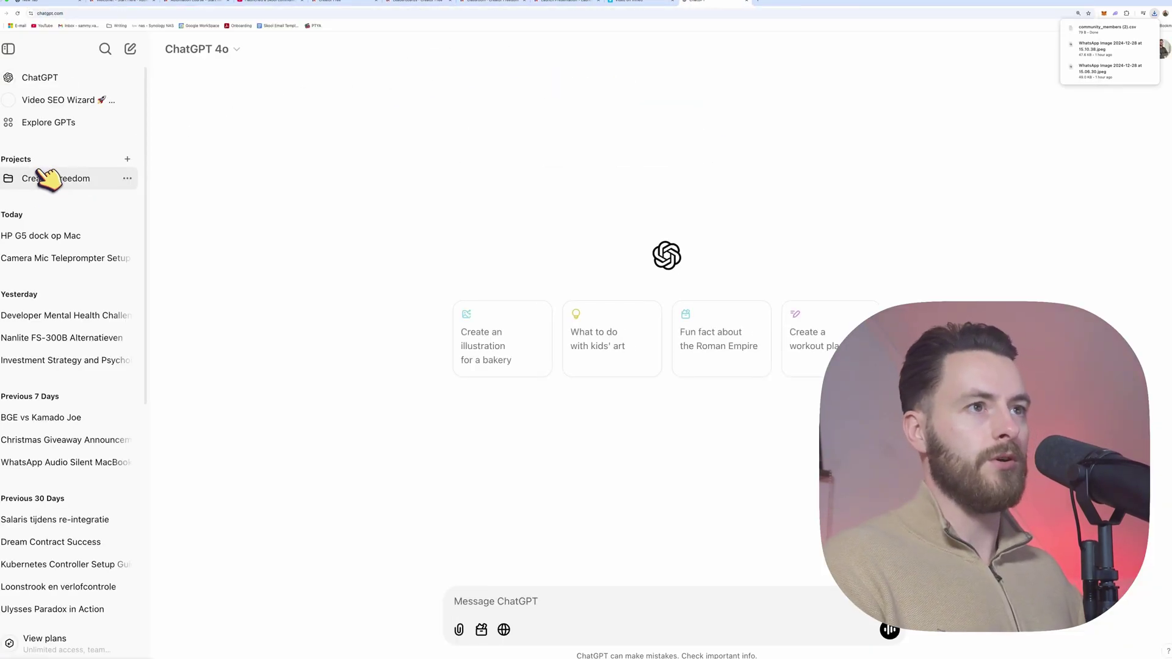
left_click(47, 178)
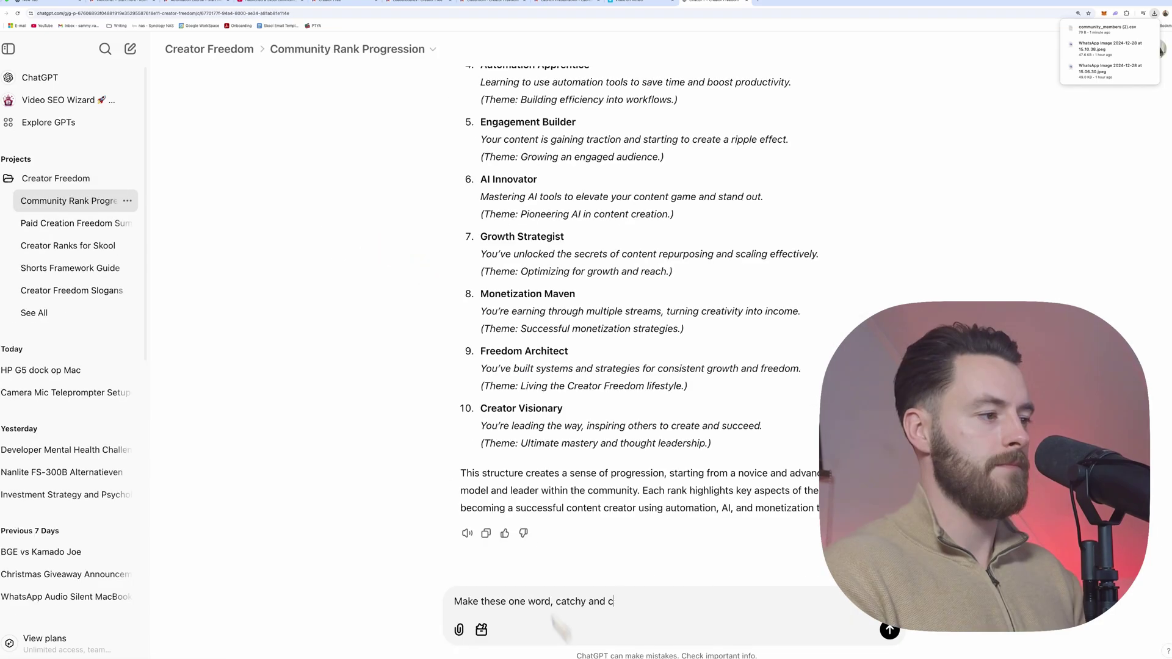
type("ool.")
key("Return")
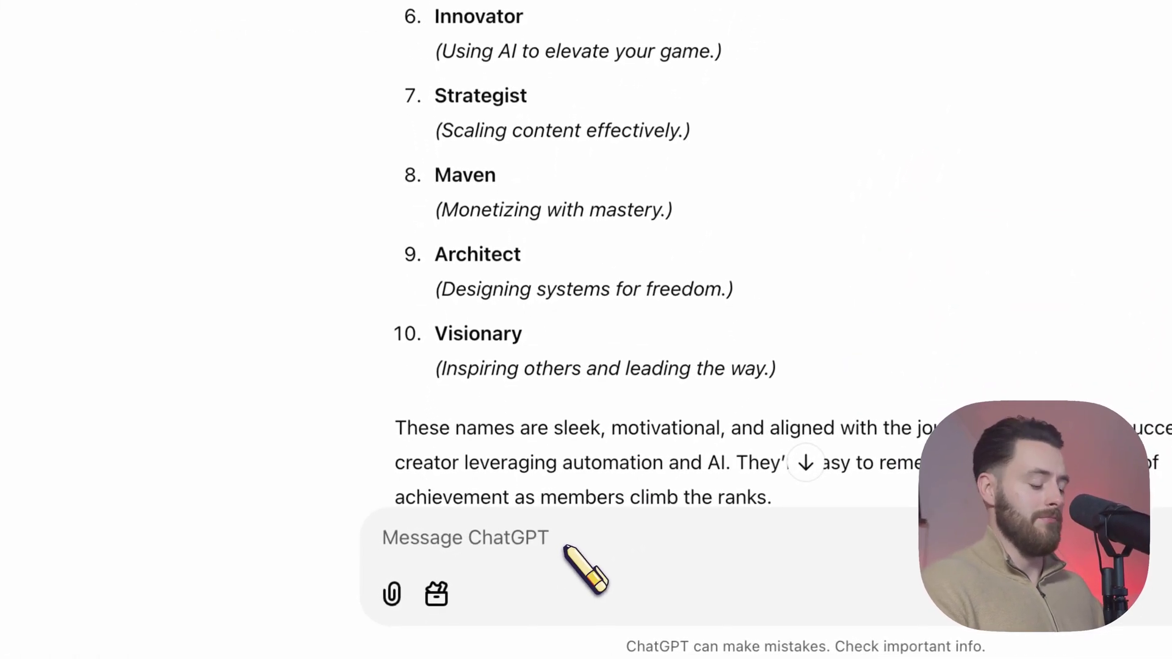
Step: Ask ChatGPT 'Lets try a vampire theme' to get ten vampire rank names
type("Lets try a ")
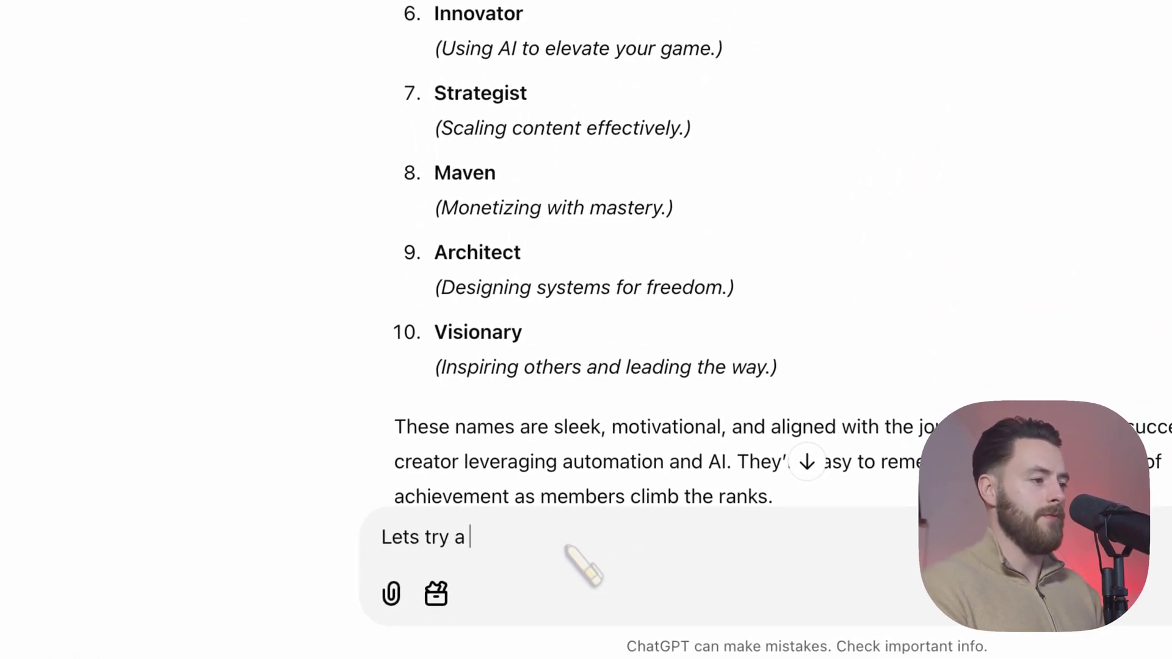
type("vamire the")
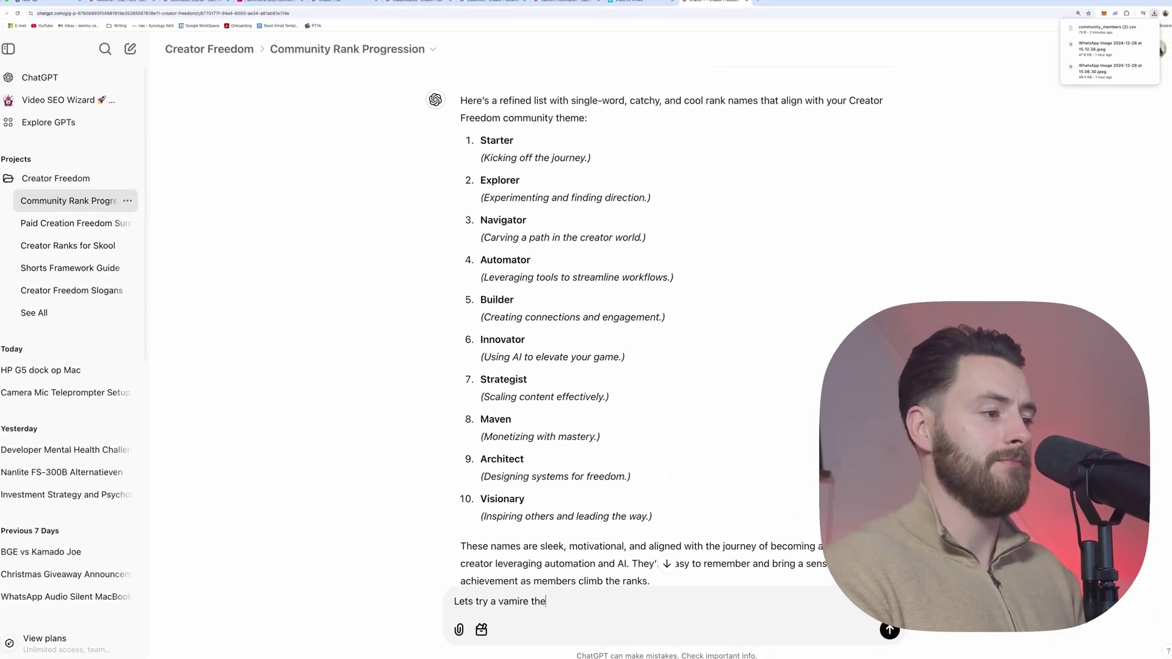
type("m")
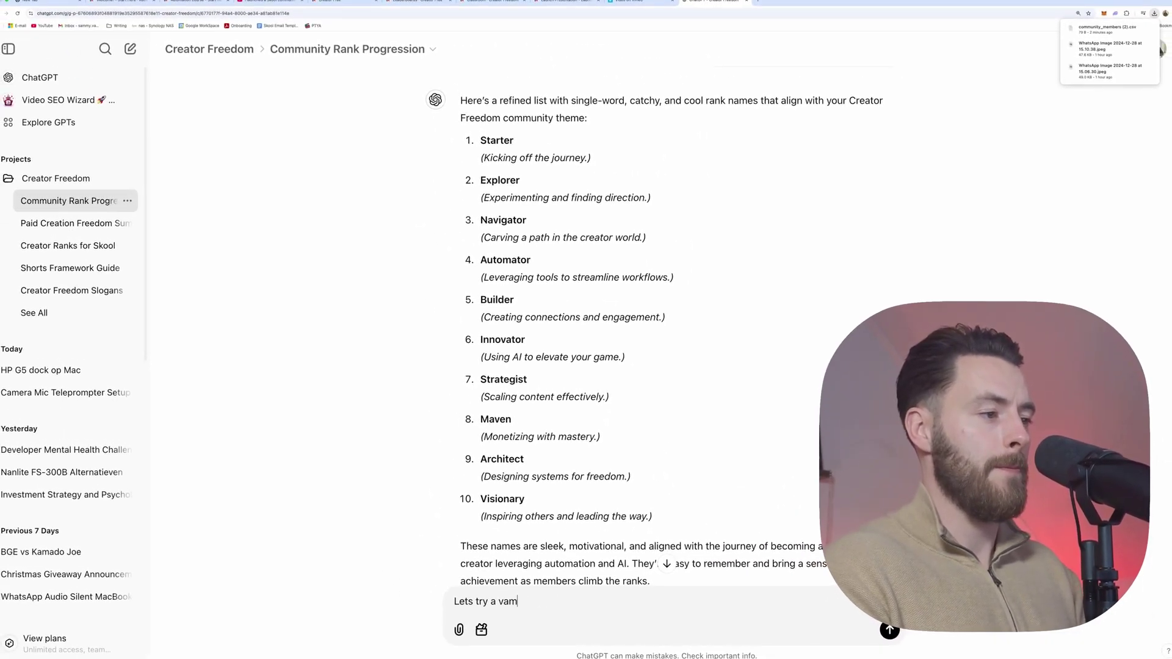
key("BackSpace")
type("heme")
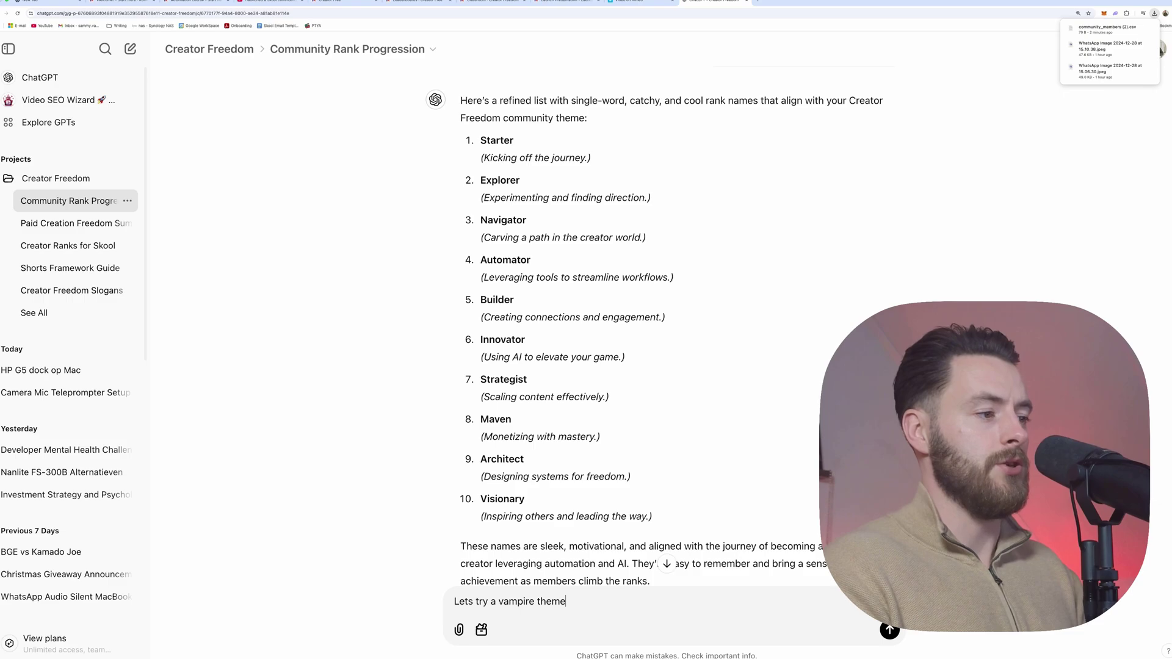
key("Return")
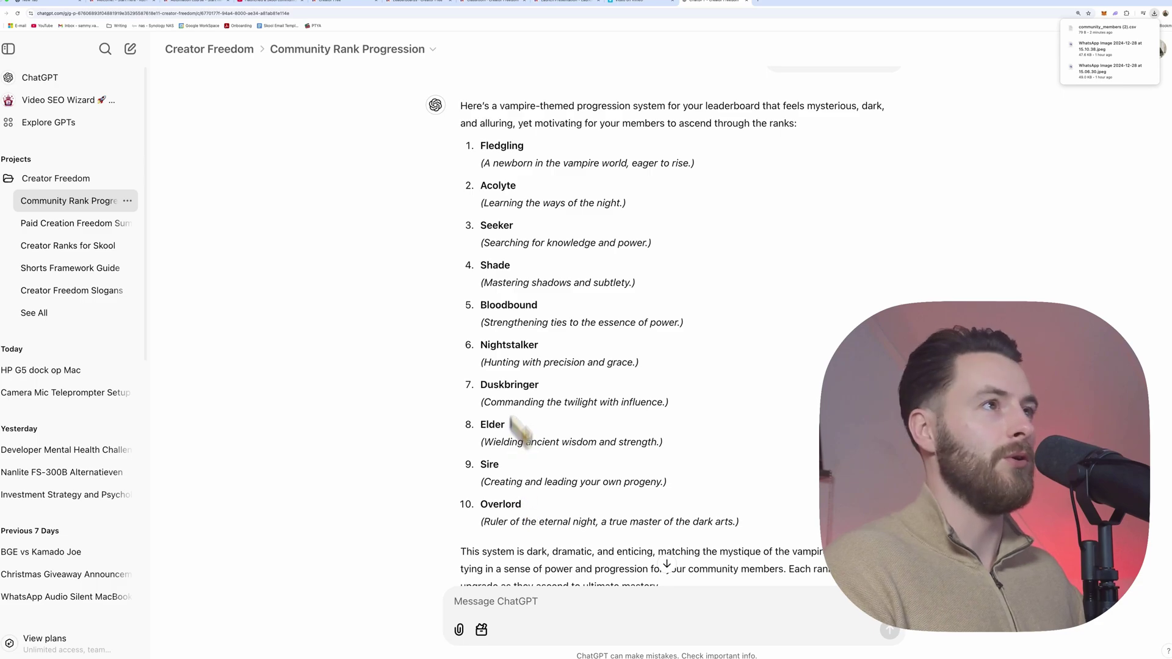
left_click(580, 2)
Step: Back in Skool, scroll the Gamification levels, close Group settings, and go to the About page
left_click(496, 3)
left_click(415, 2)
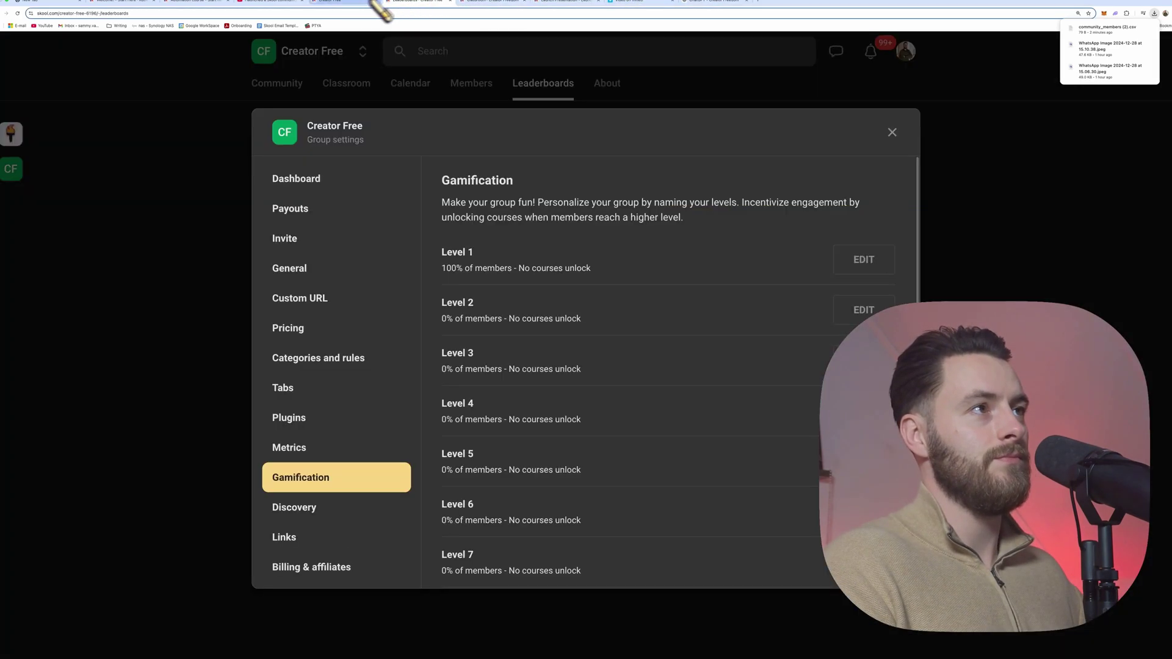
scroll(565, 352, "down", 2)
scroll(565, 351, "down", 1)
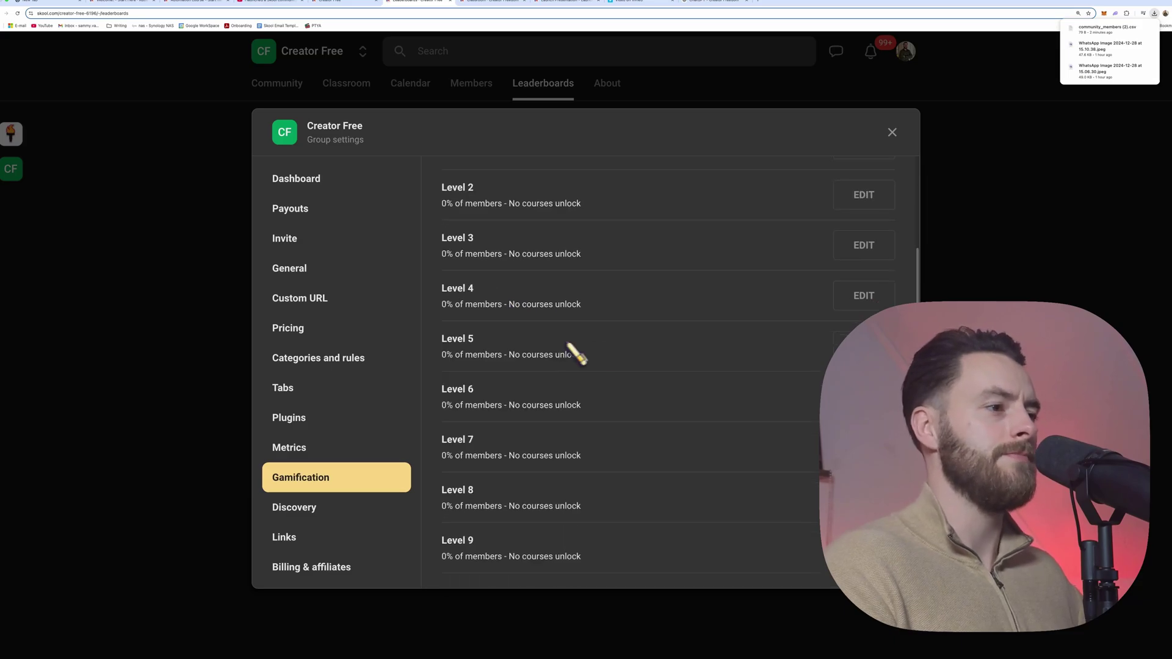
key("Escape")
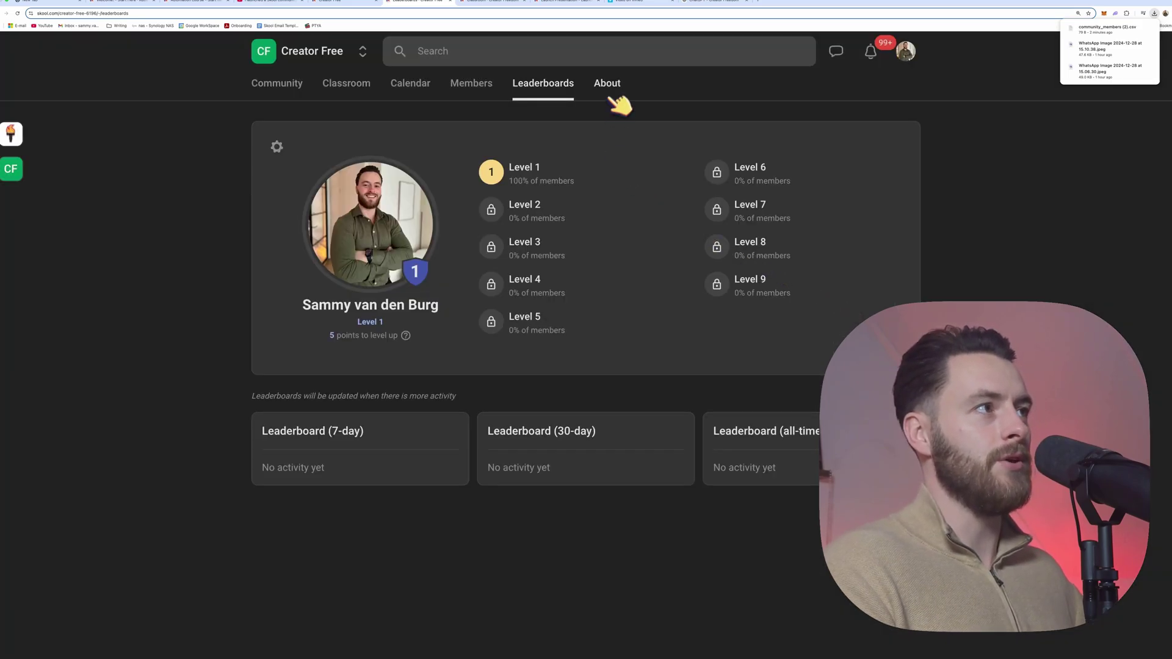
left_click(608, 86)
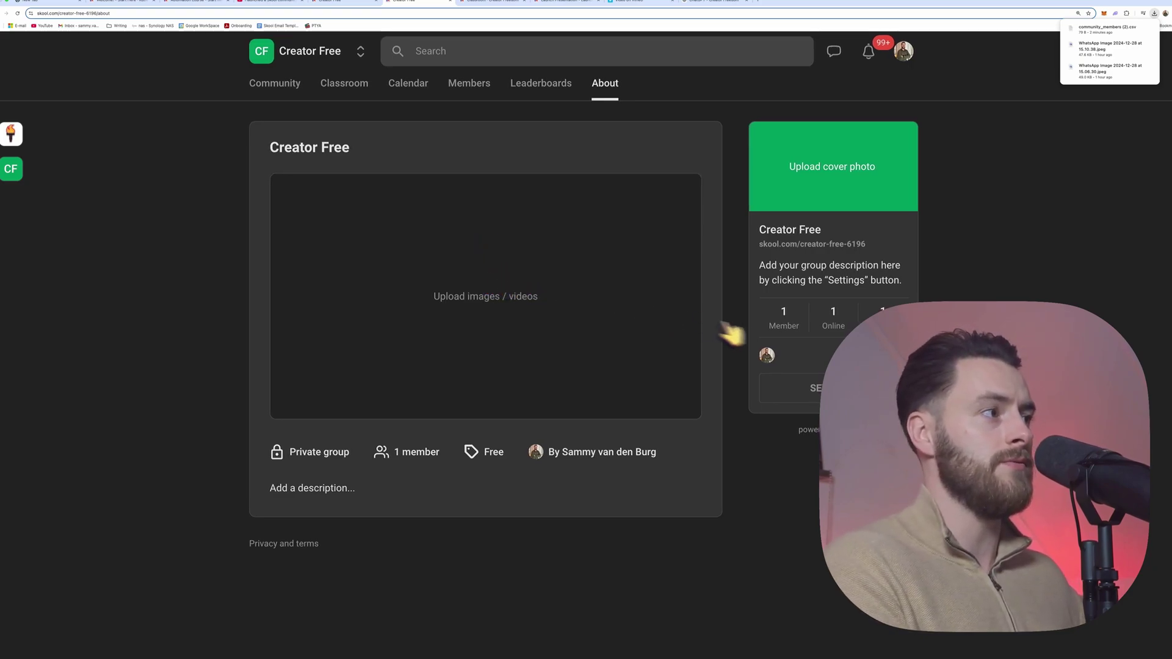
Step: Review the About Page Creator Freedom Canva design, then start uploading an image to Skool's About media
left_click(1163, 14)
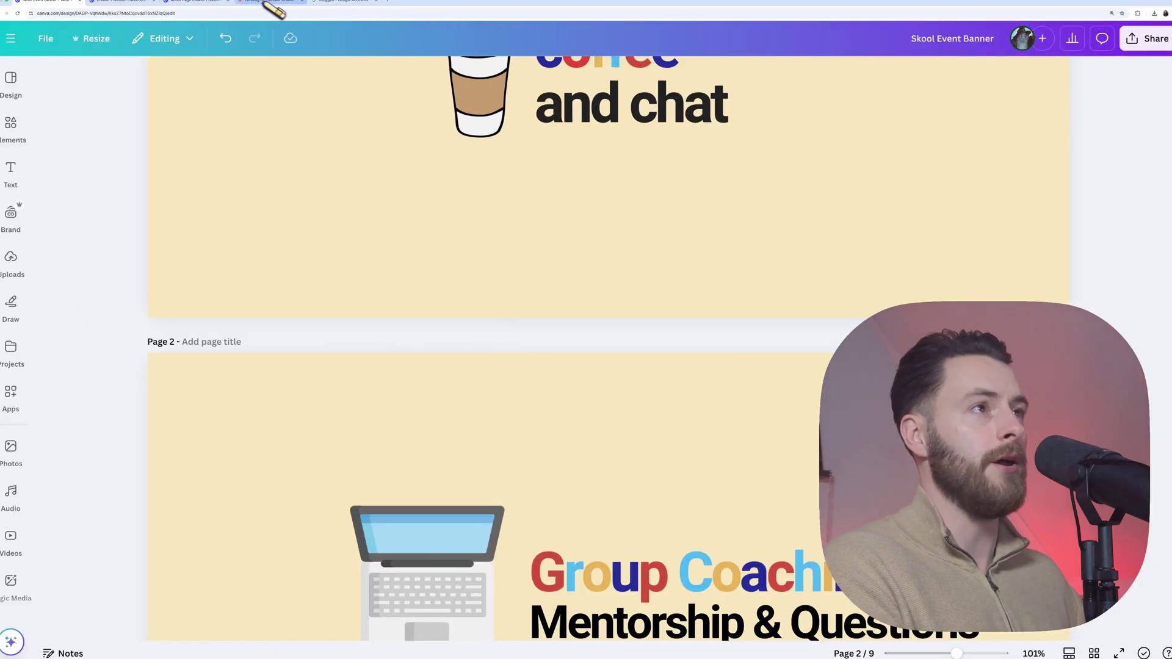
left_click(218, 3)
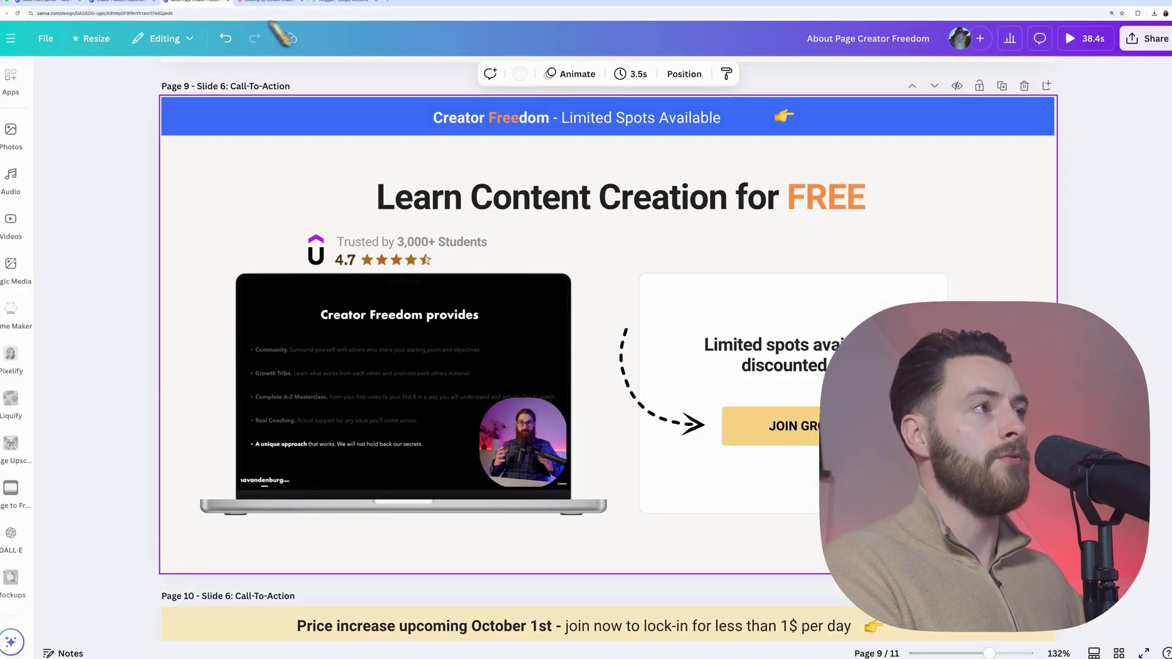
left_click(1139, 17)
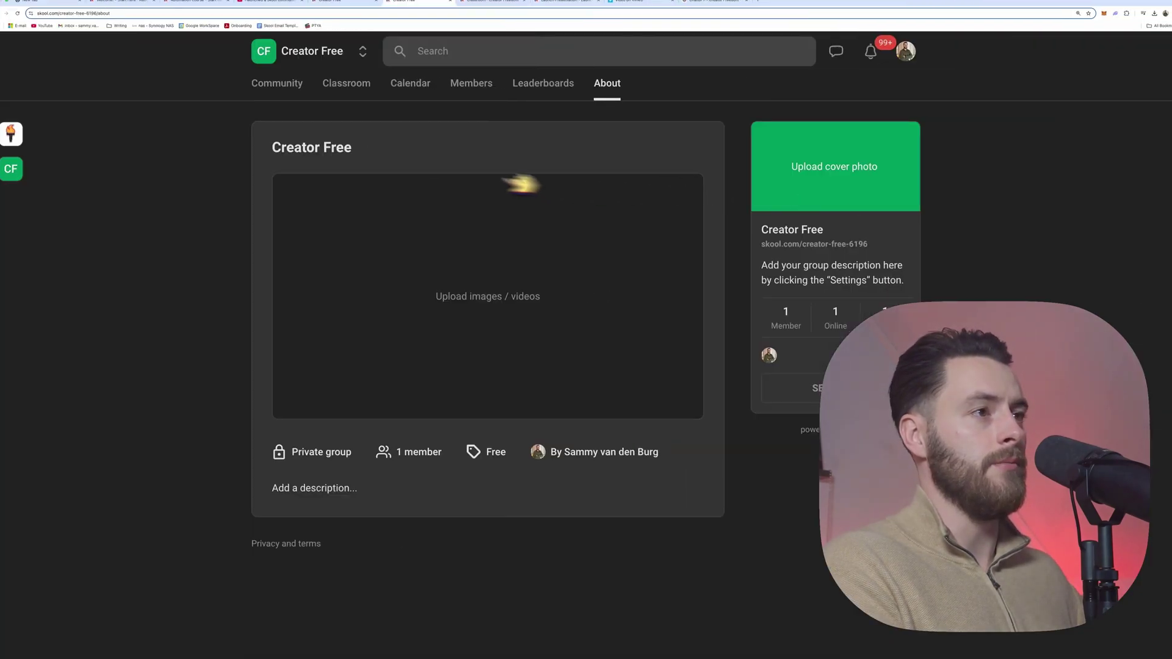
left_click(431, 238)
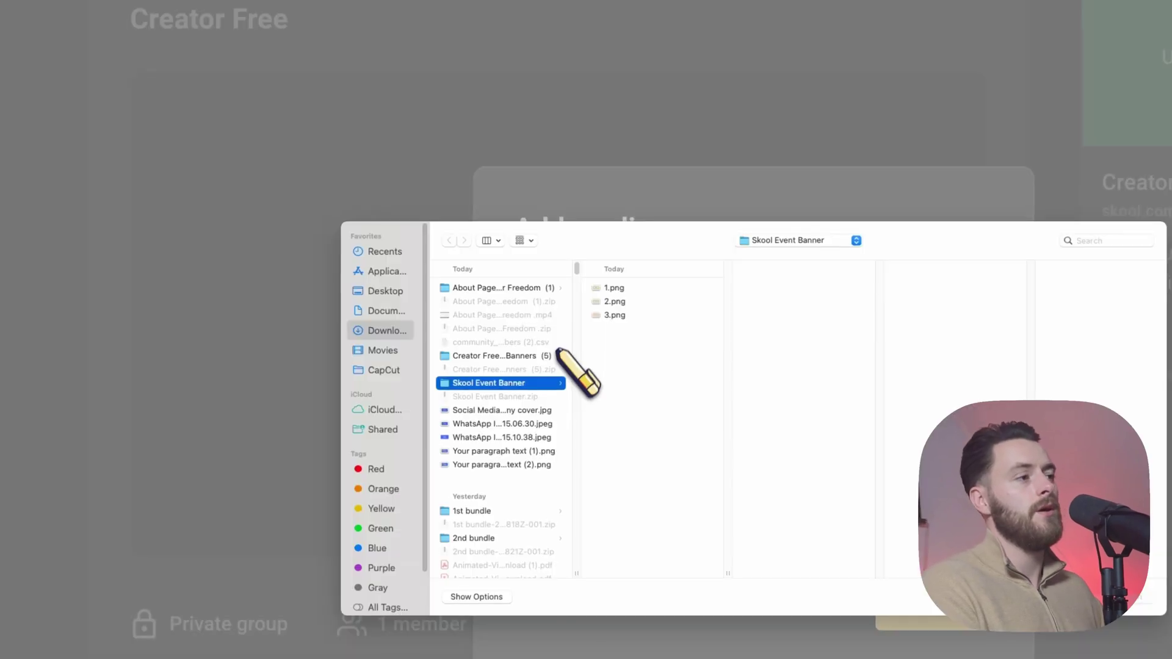
Step: Upload the Slide 2 Transformation image from the About Page folder to the gallery
left_click(534, 289)
left_click(623, 302)
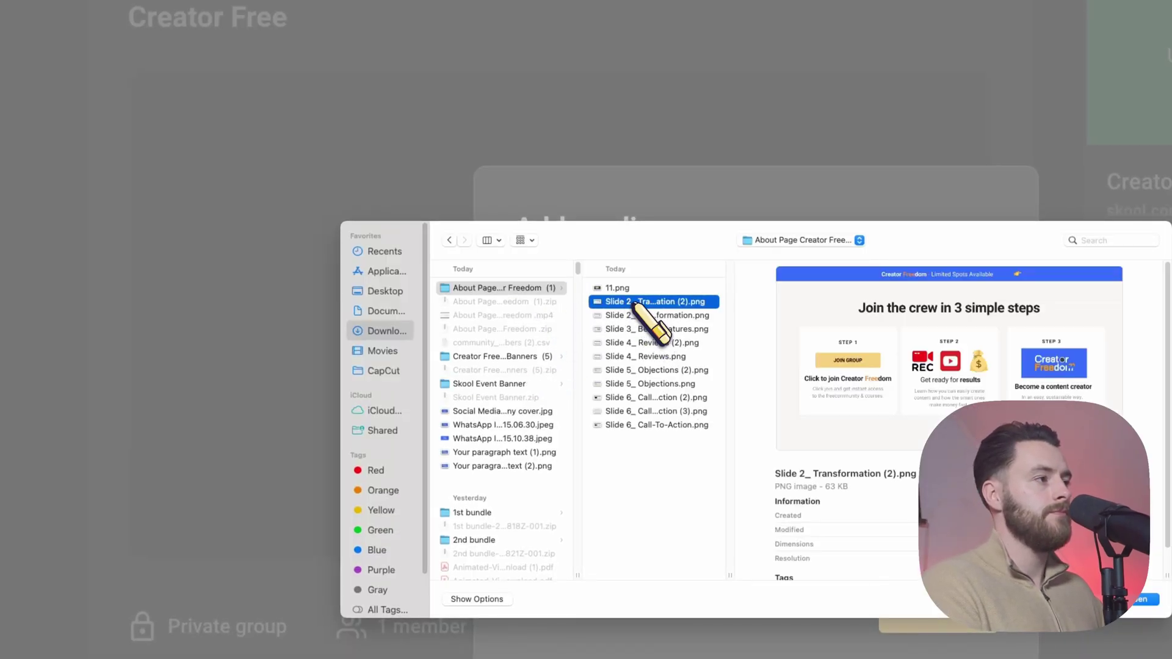
double_click(632, 302)
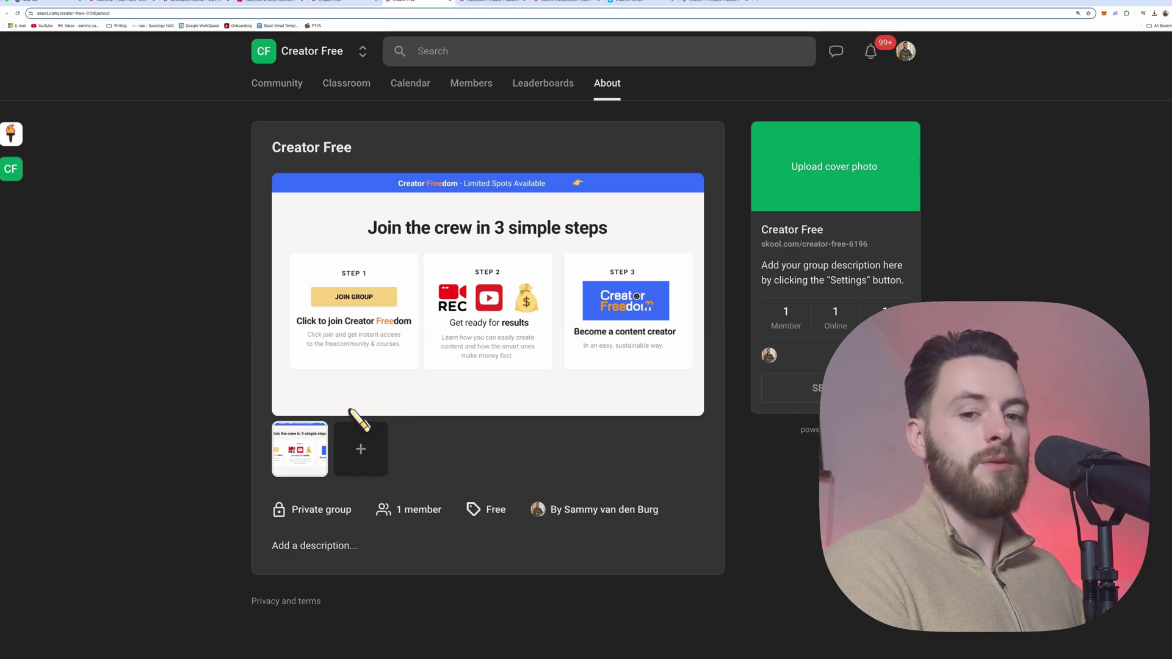
Step: Add the remaining slide images and preview each of the three gallery thumbnails
left_click(366, 461)
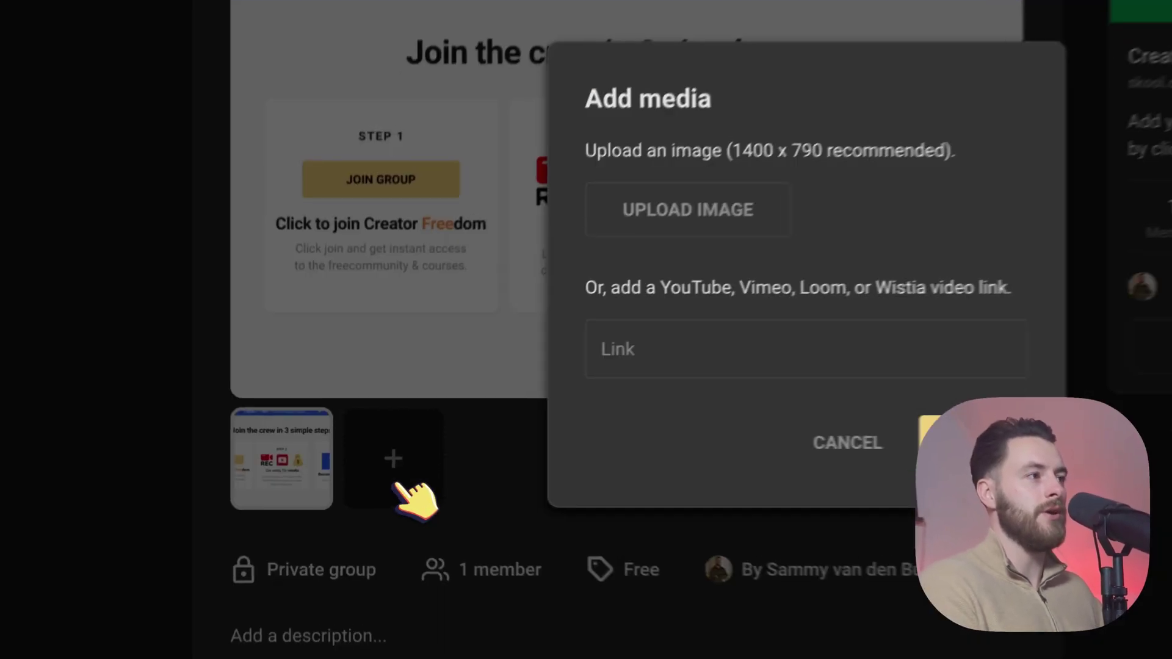
left_click(722, 211)
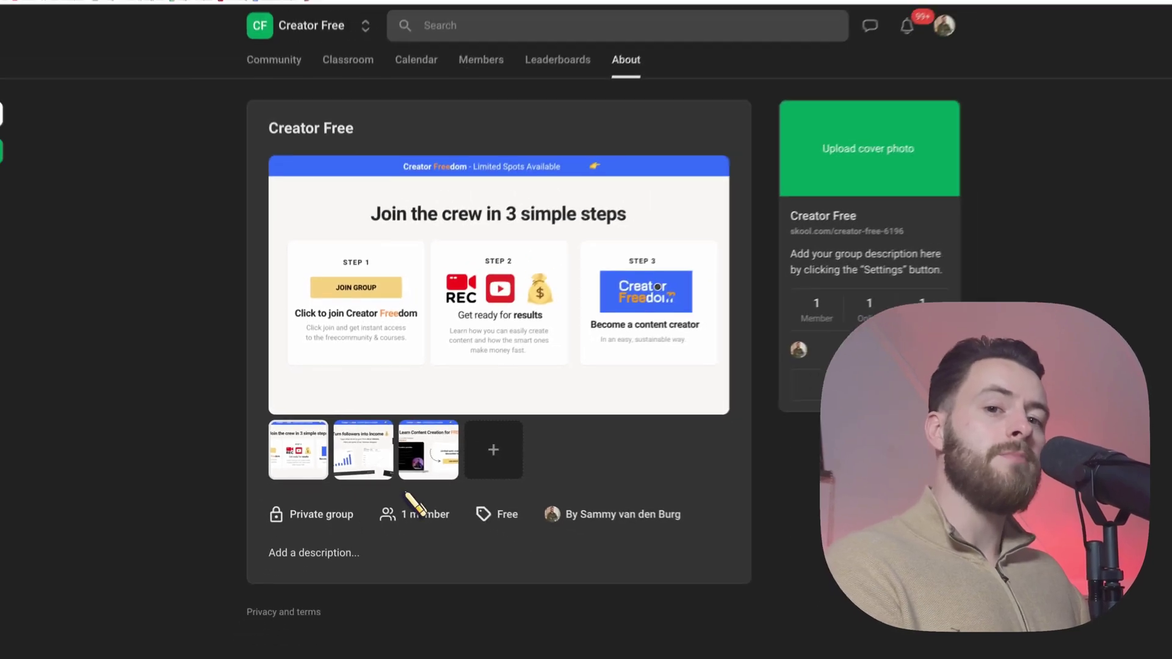
mouse_move(379, 479)
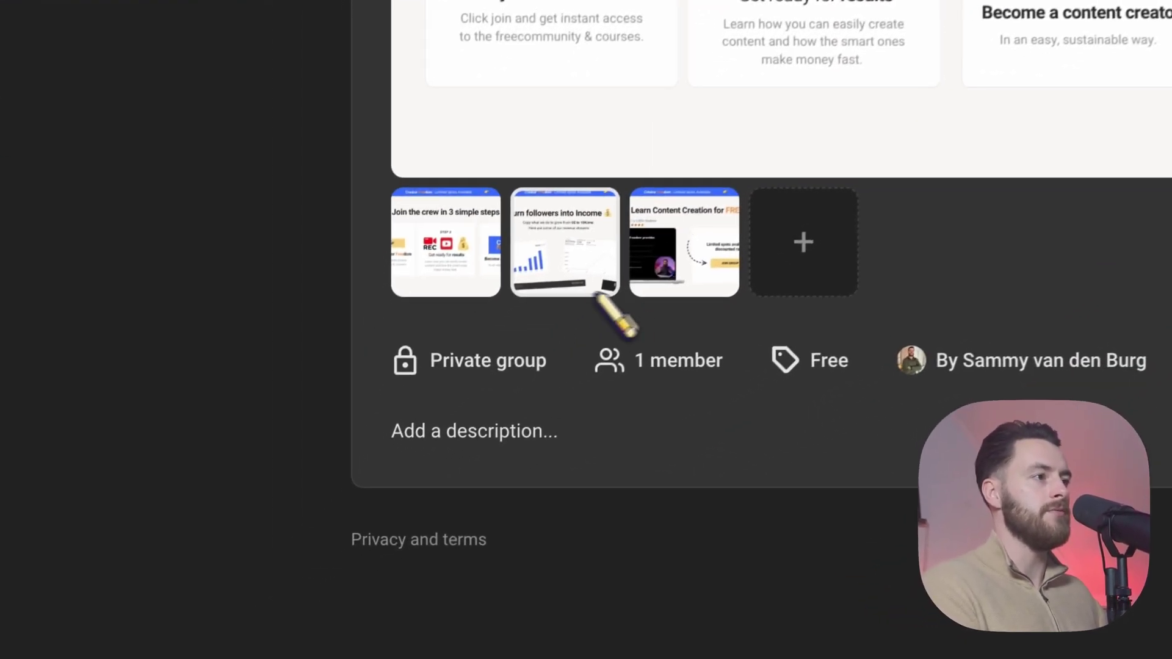
left_click(377, 474)
mouse_move(418, 474)
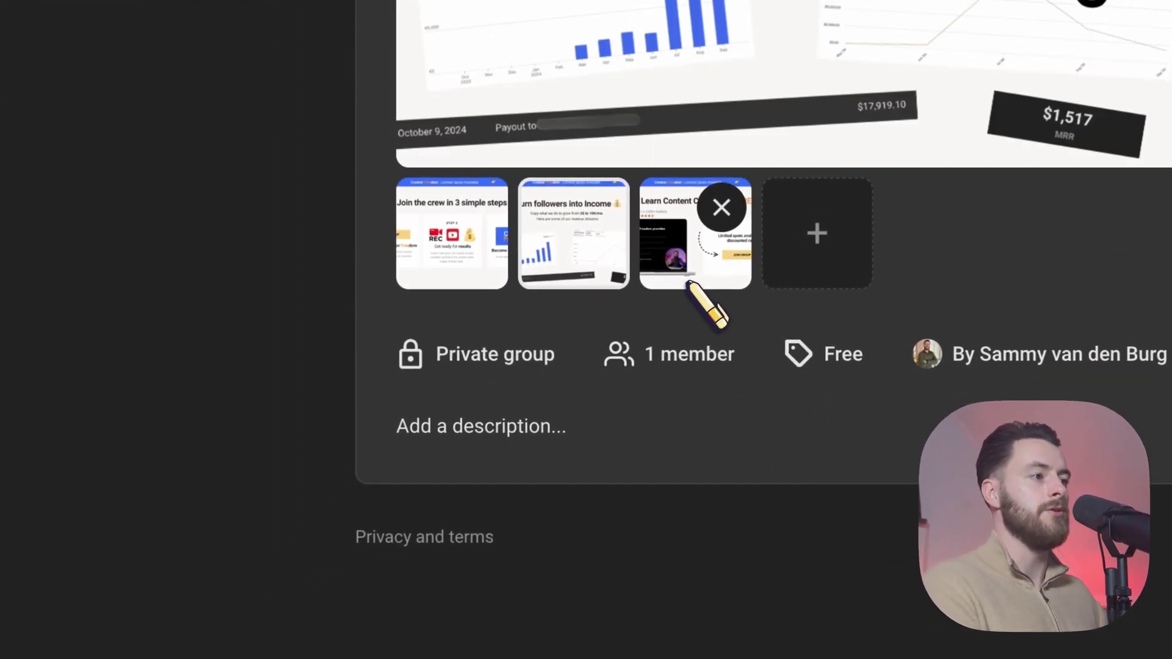
left_click(480, 278)
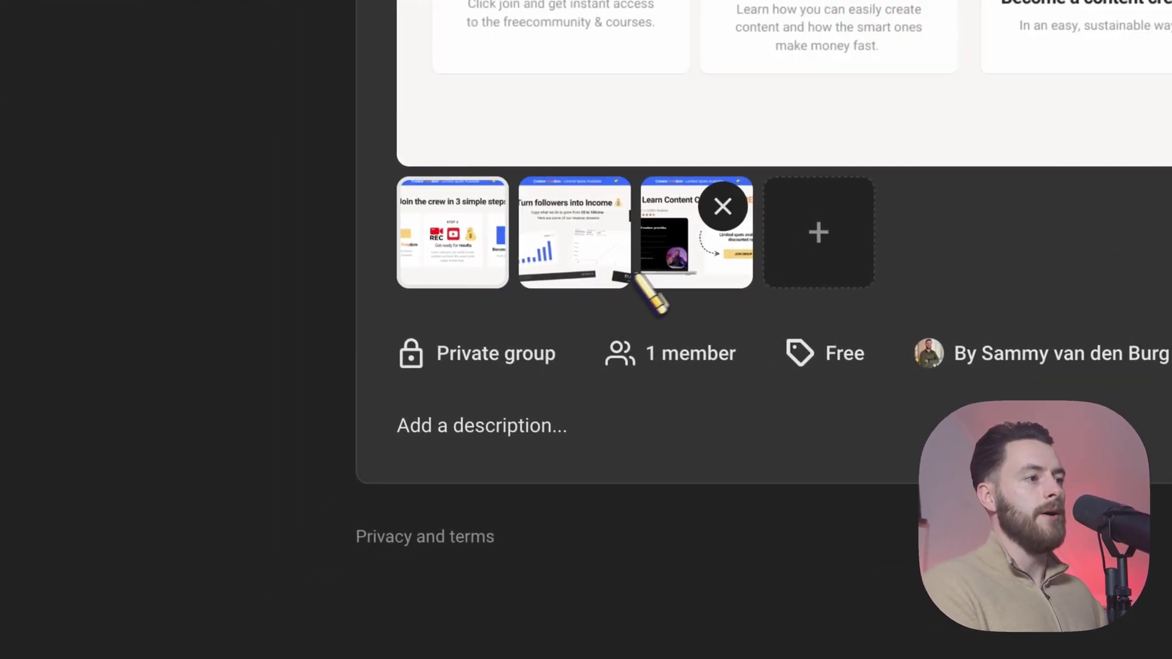
left_click(671, 267)
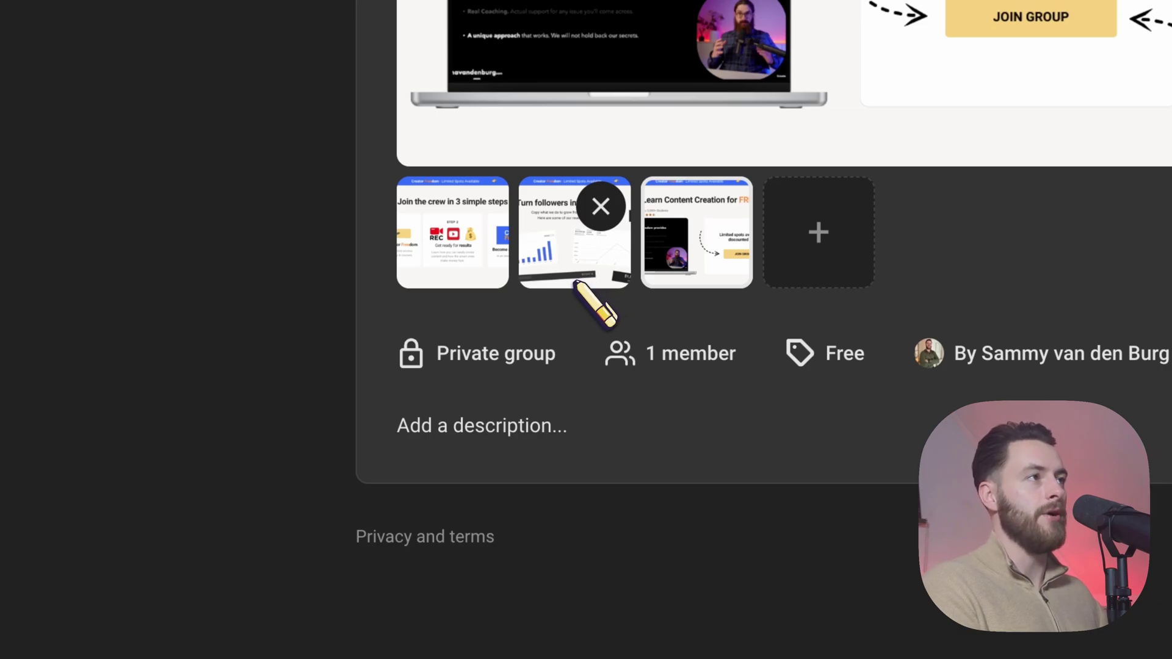
Step: Paste the prepared Creator Freedom description from Notes into the About description box
left_click(542, 427)
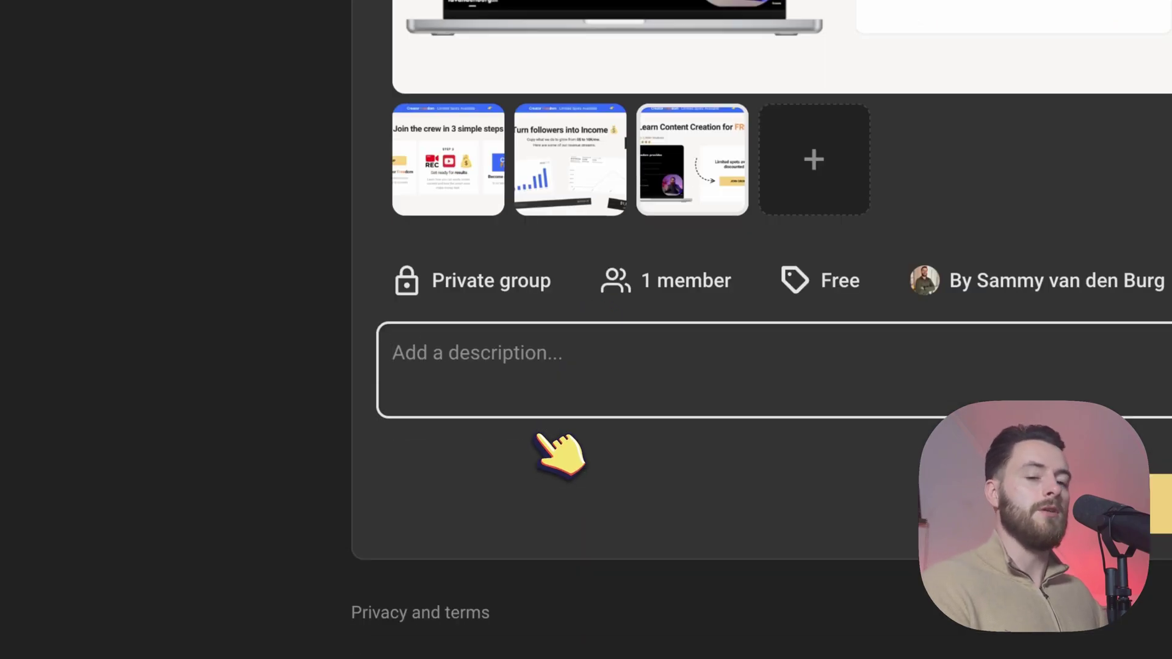
key("super+Tab")
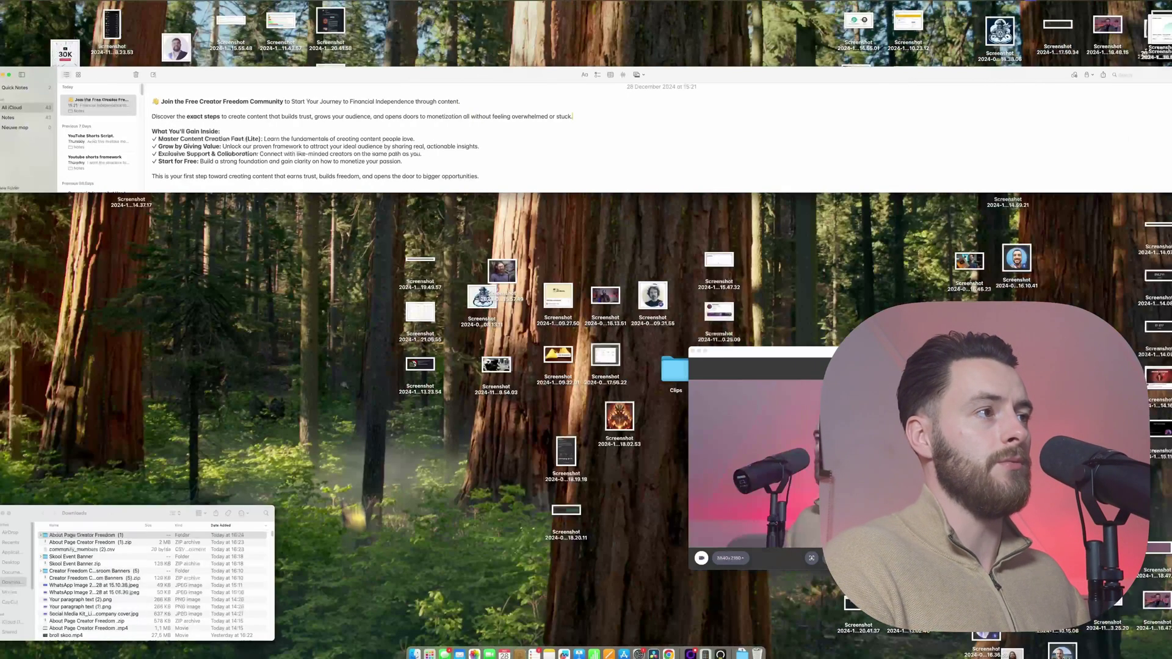
left_click_drag(506, 176, 165, 103)
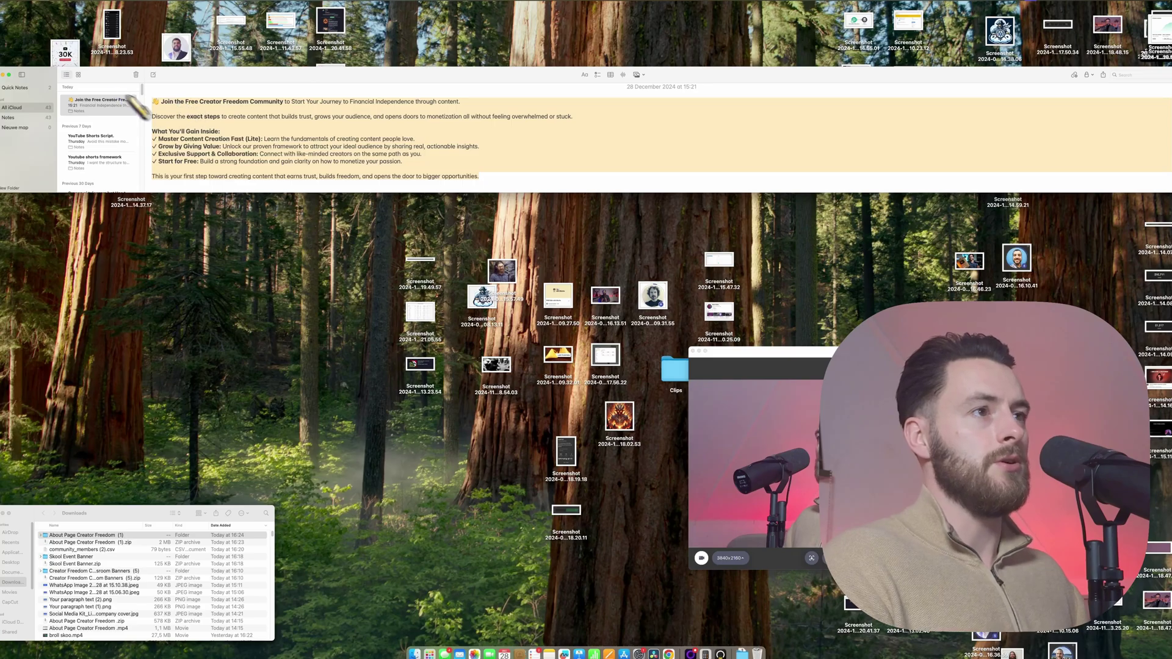
scroll(153, 122, "down", 1)
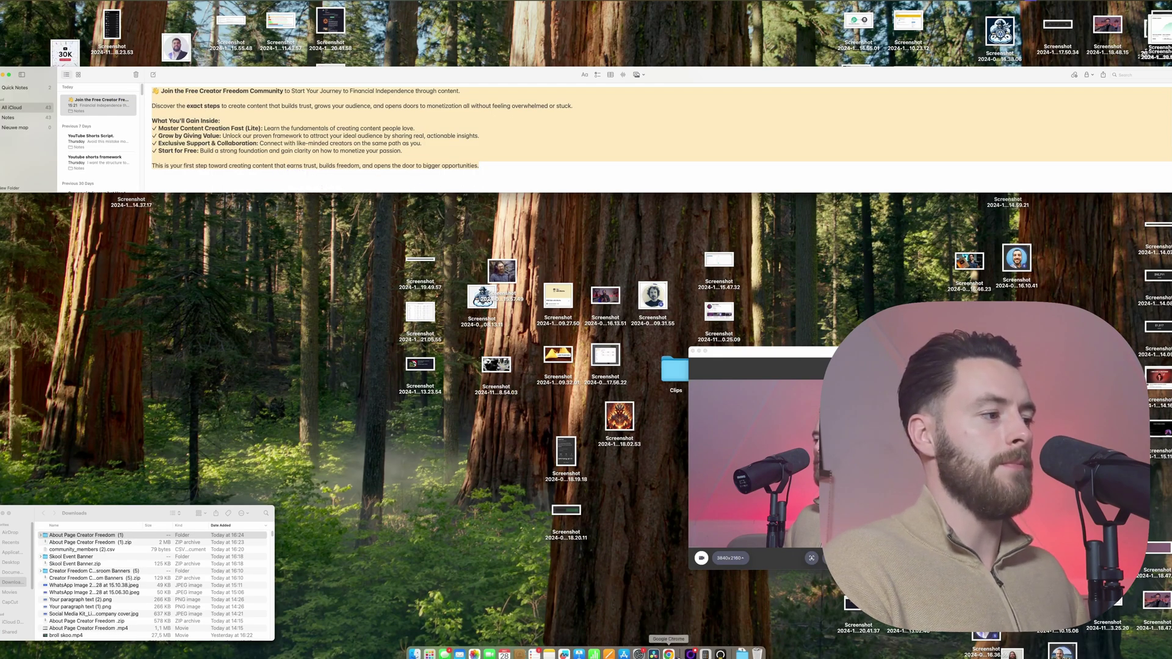
left_click(669, 654)
type("👋 Join the Free Creator Freedom Community to Start Your Journey to Financial Independence through content.  Discover the exact steps to create content that builds trust, grows your audience, and opens doors to monetization all without feeling overwhelmed or stuck.  What You'll Gain Inside: ✓ Master Content Creation Fast (Lite): Learn the fundamentals of creating content people love. ✓ Grow by Giving Value: Unlock our proven framework to attract your ideal audience by sharing real, actionable insights. ✓ Exclusive Support & Collaboration: Connect with like-minded creators on the same path as you. ✓ Start for Free: Build a strong foundation and gain clarity on how to monetize your passion.  This is your first step toward creating content that earns trust, builds freedom, and opens the door to bigger opportunities.")
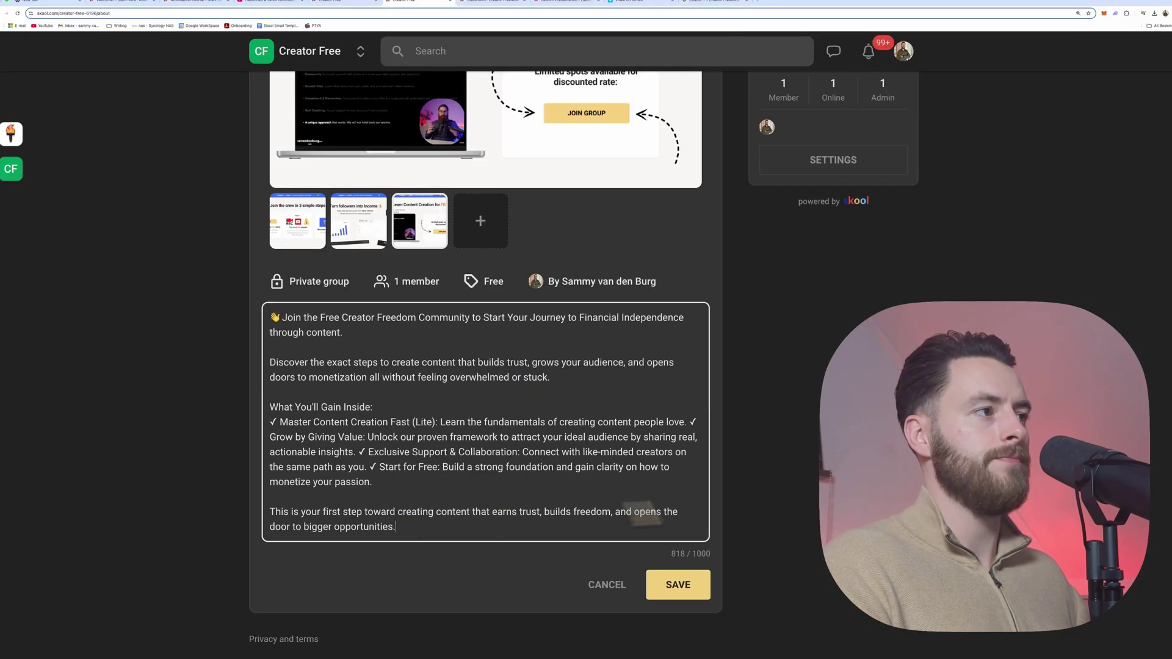
left_click(800, 483)
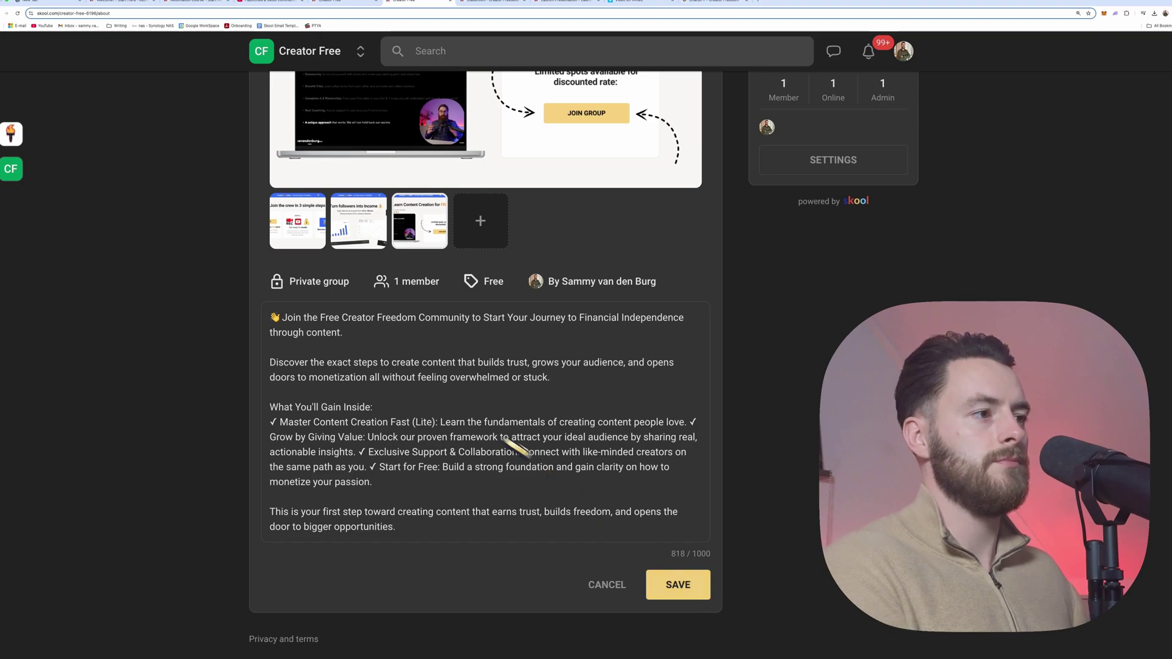
Step: Put the Grow by Giving Value and Exclusive Support benefits on their own lines
left_click(693, 422)
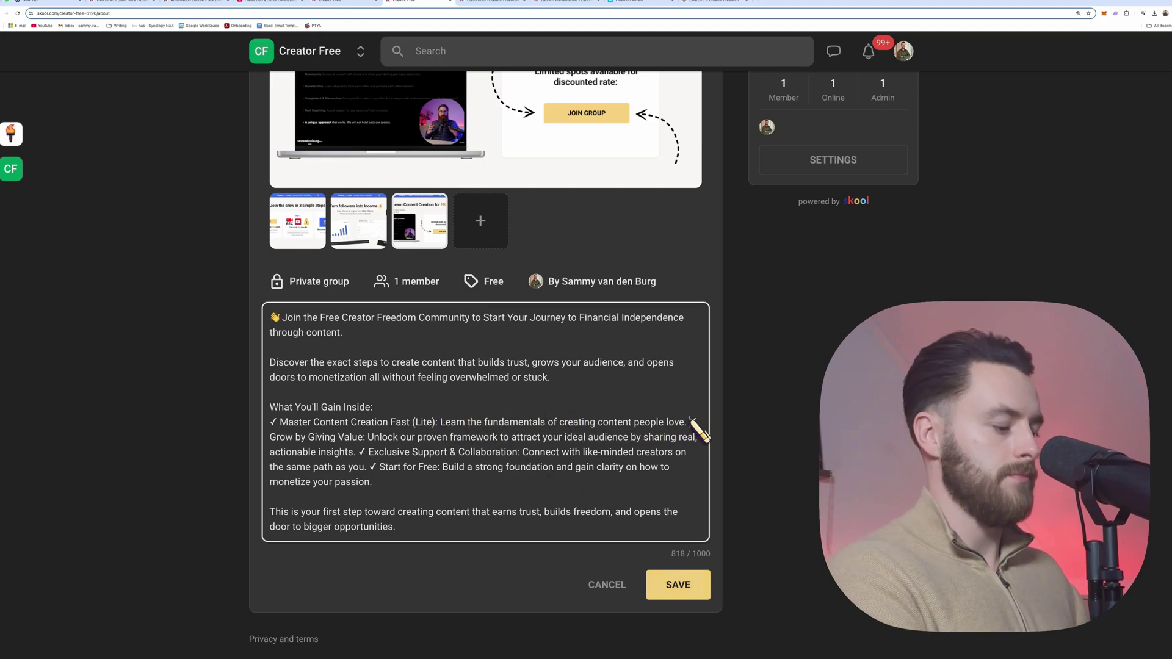
key("Return")
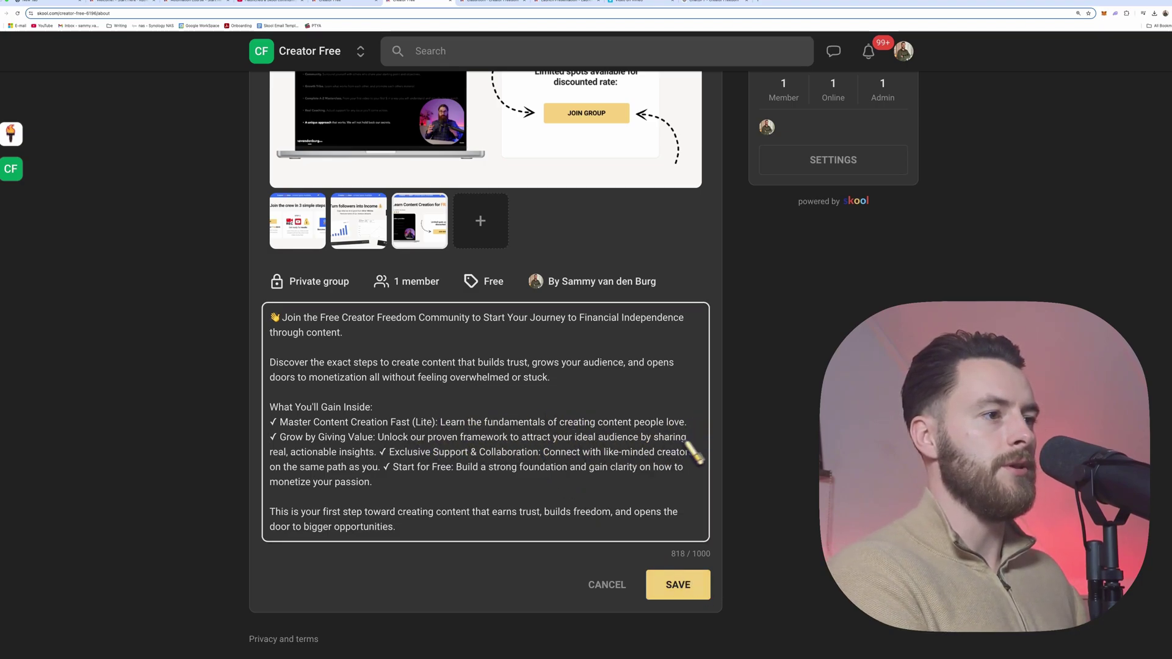
left_click(383, 452)
key("Return")
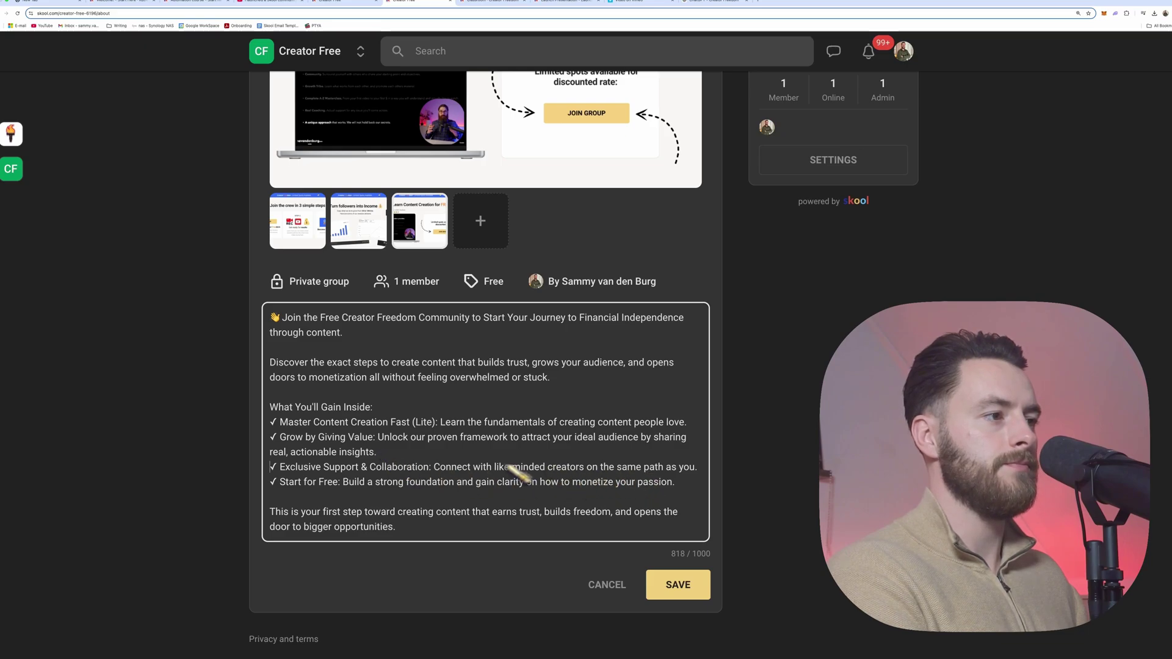
scroll(516, 472, "up", 1)
left_click_drag(270, 343, 416, 374)
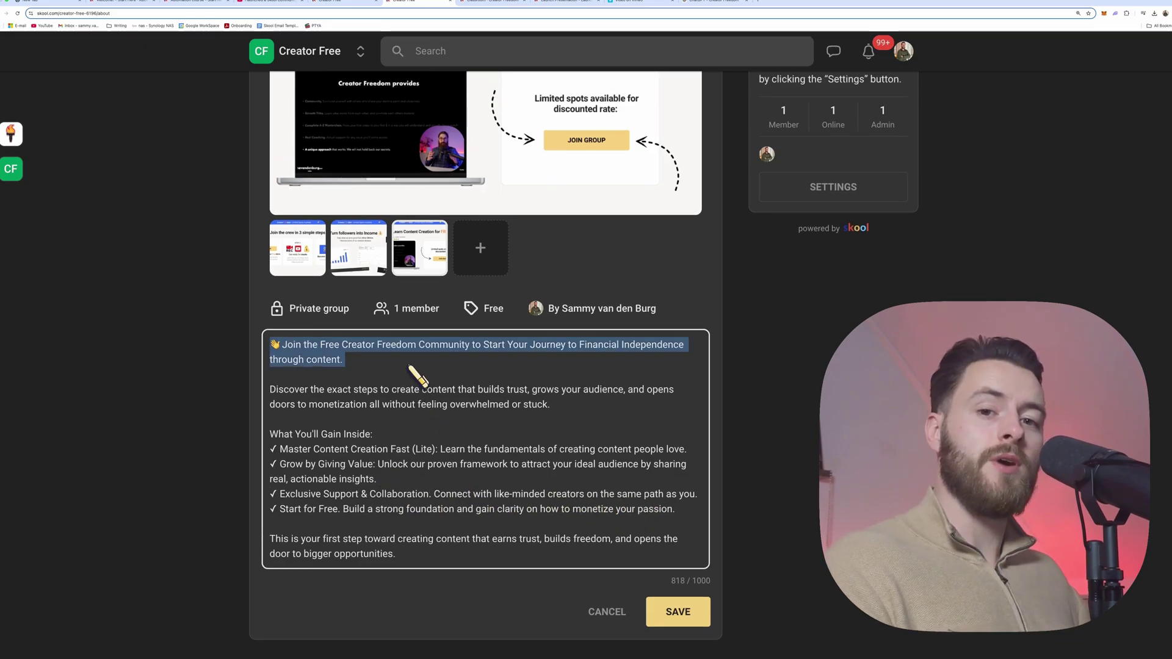
Step: Search 'instagram fonts' and open the igfonts.io generator
left_click(761, 1)
type("in")
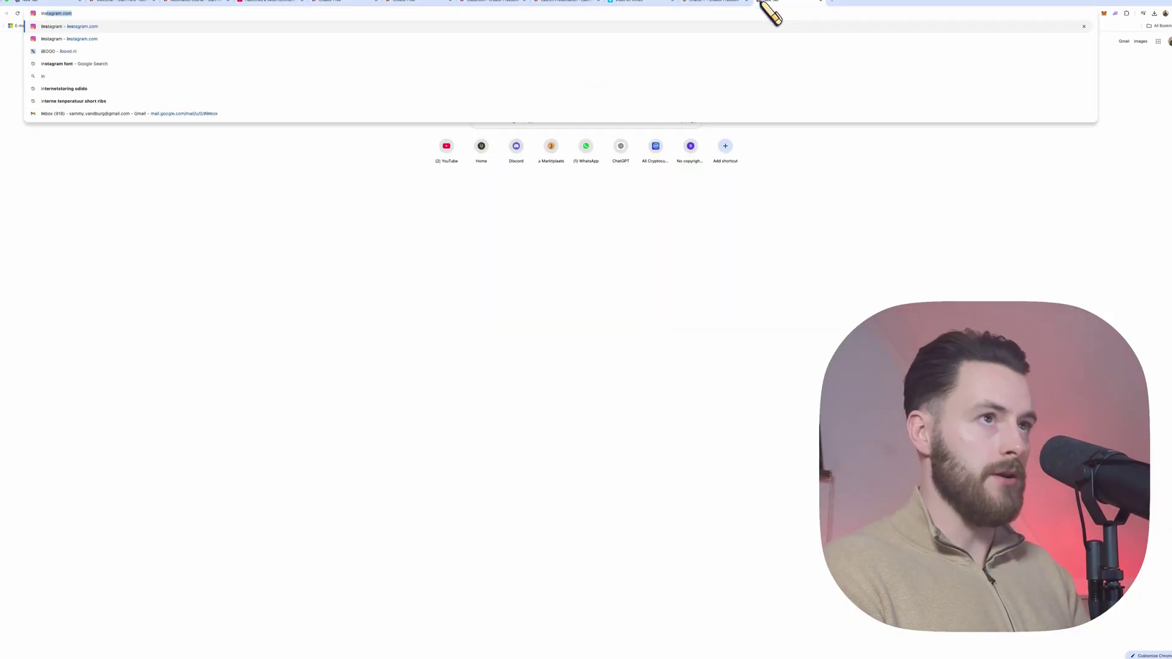
type("stagram fonts")
key("Return")
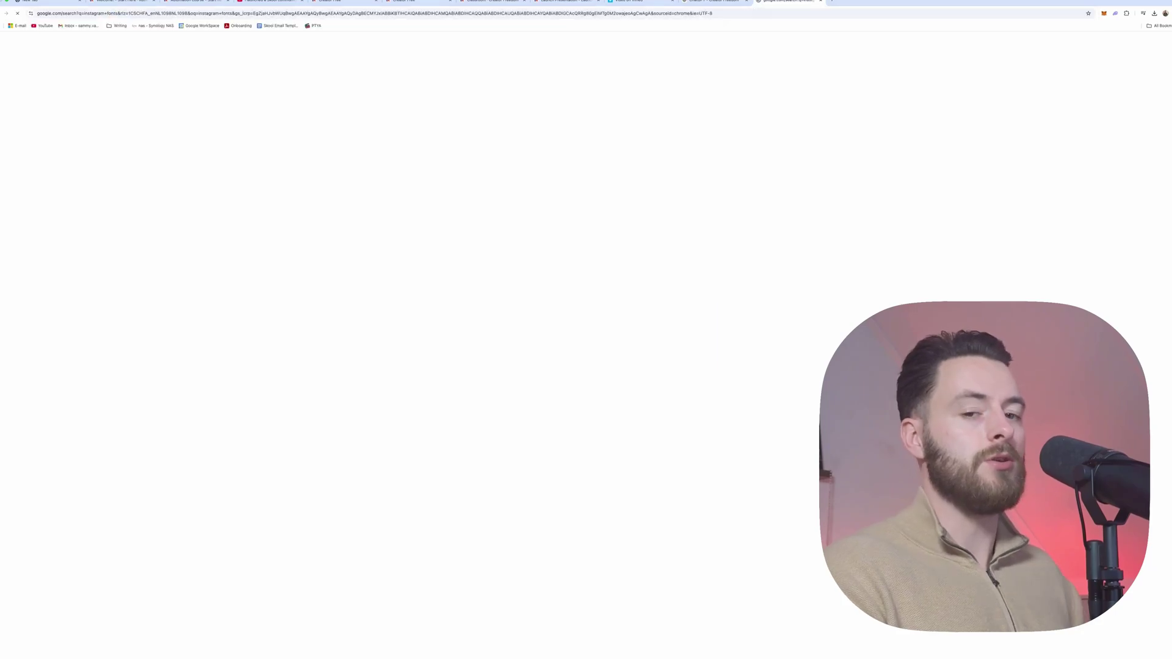
left_click(134, 101)
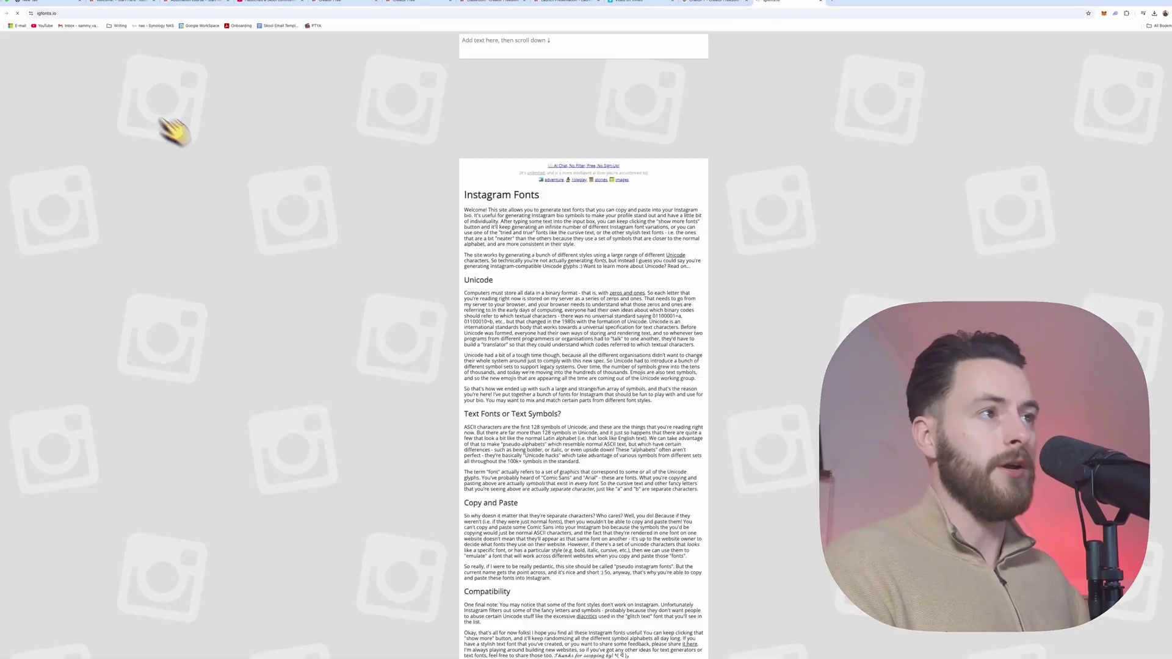
Step: Generate styled fonts for the 'Join the Free Creator Freedom Community…' sentence and take the bold version
left_click(530, 50)
type("👋Join the Free Creator Freedom Community to Start Your Journey to Financial Independence through content.")
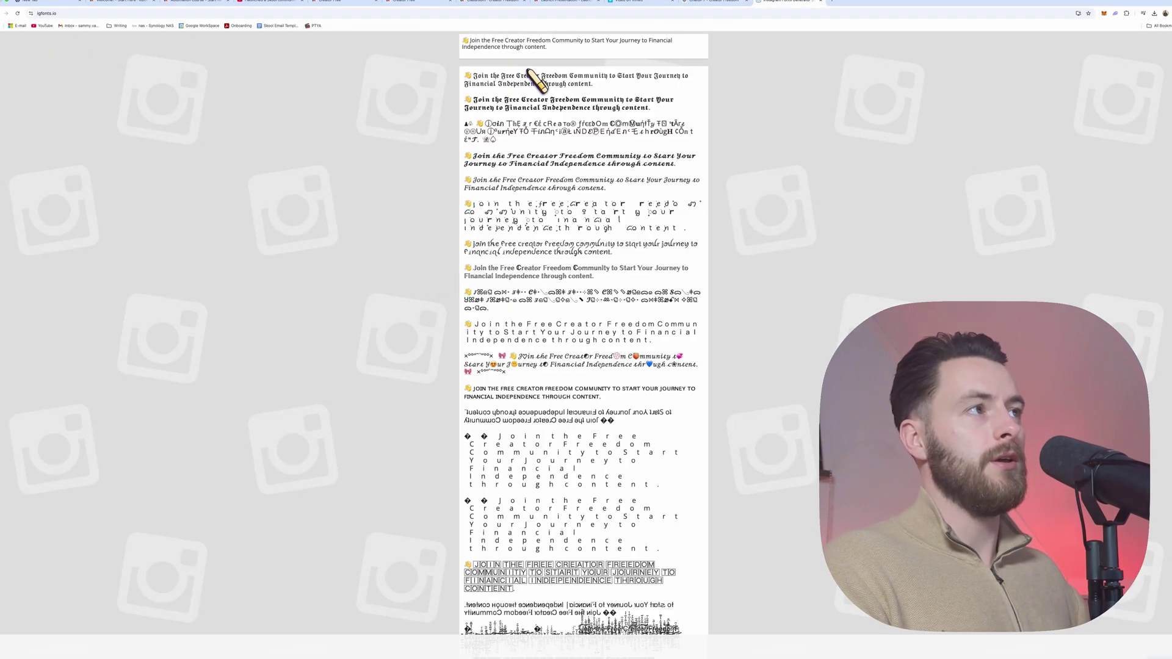
scroll(544, 128, "down", 6)
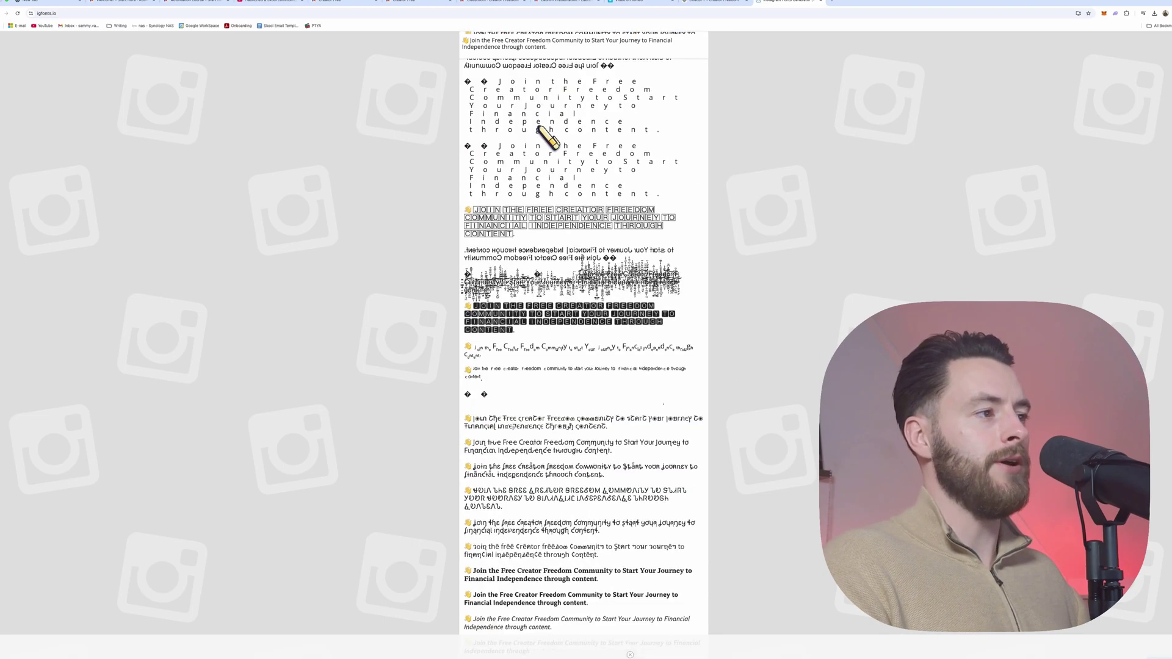
scroll(548, 137, "down", 4)
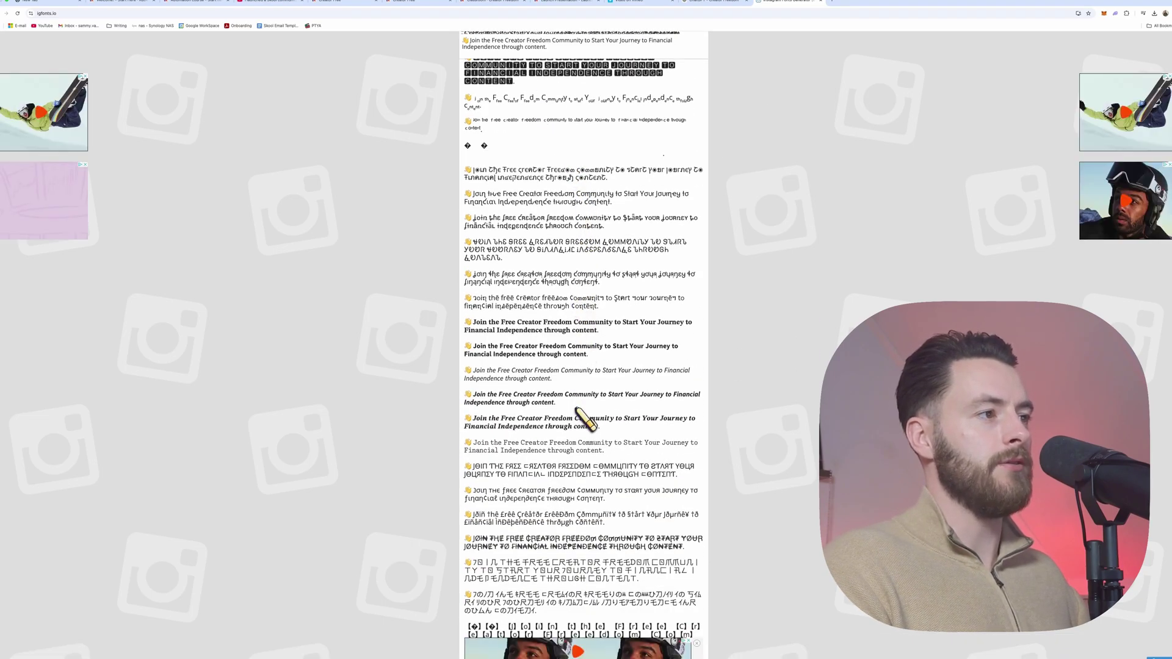
left_click_drag(588, 355, 467, 346)
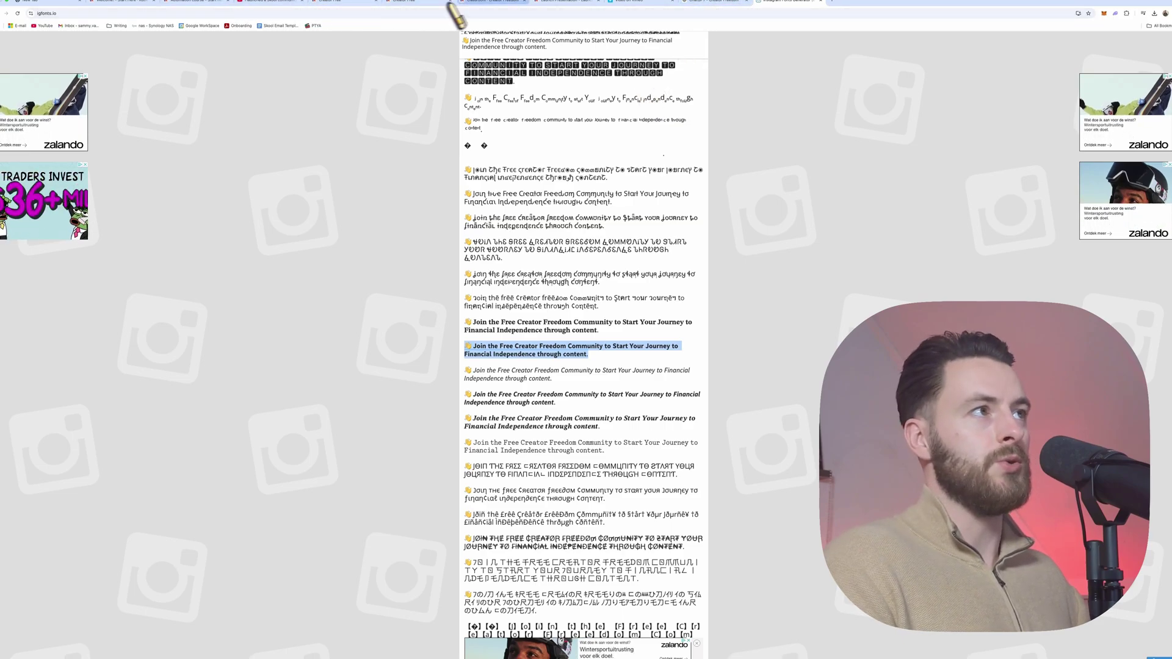
left_click(123, 3)
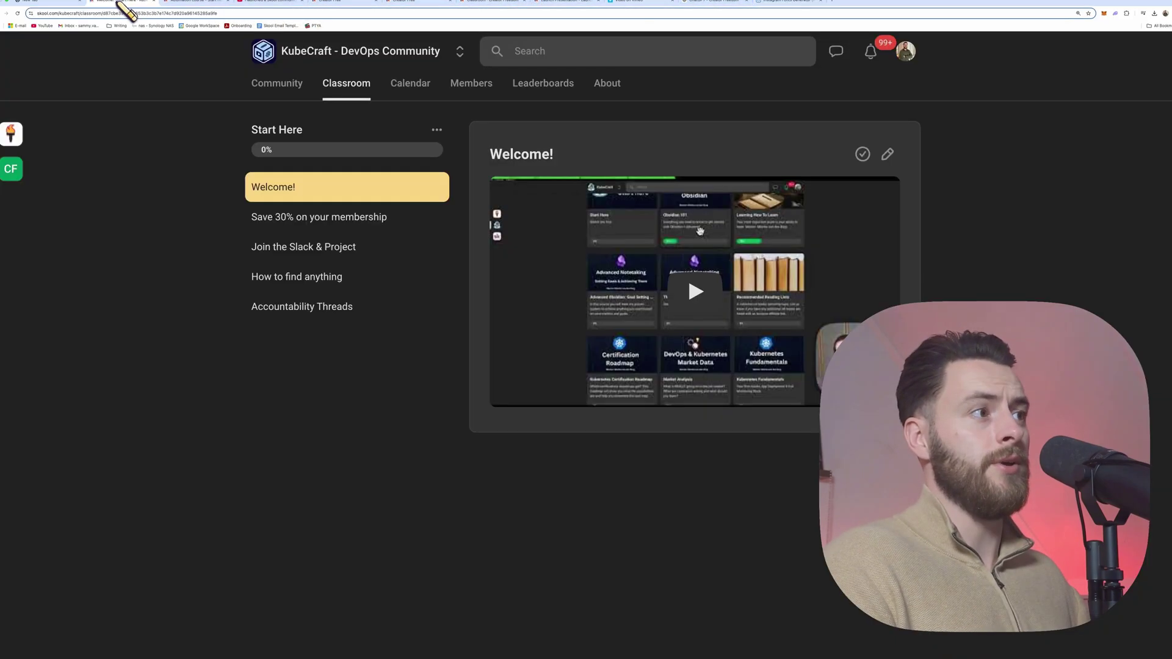
Step: Replace the About description's first paragraph with the bold welcome sentence and check the slide images
left_click(218, 2)
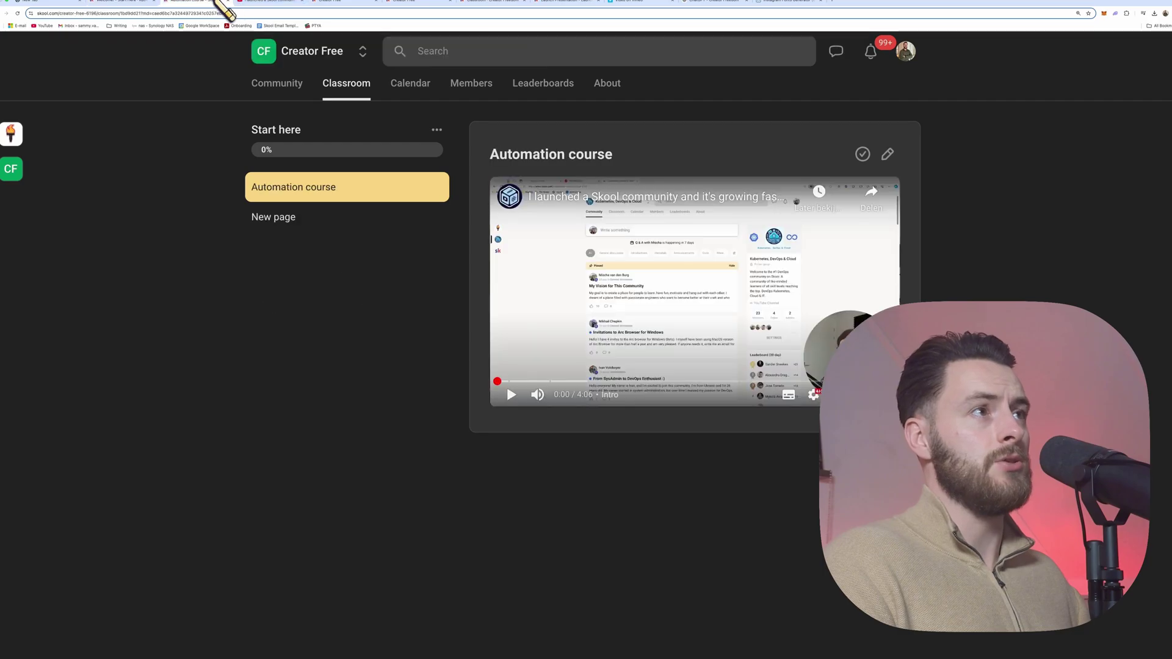
left_click(426, 3)
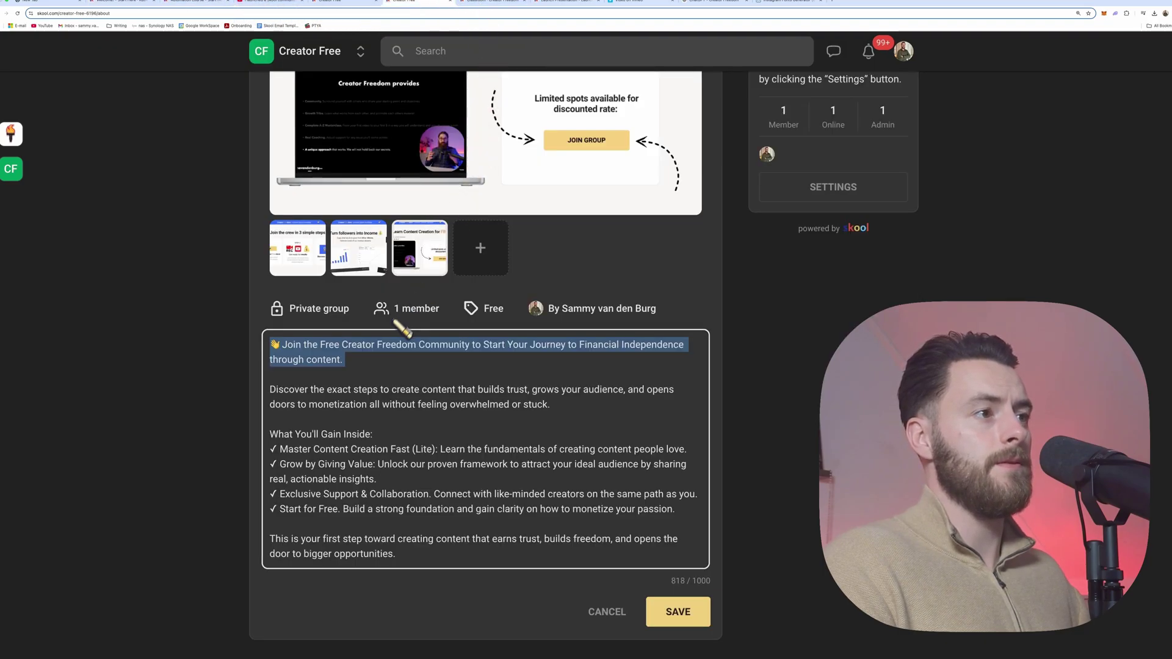
type("👋 Join the Free Creator Freedom Community to Start Your Journey to Financial Independence through content.")
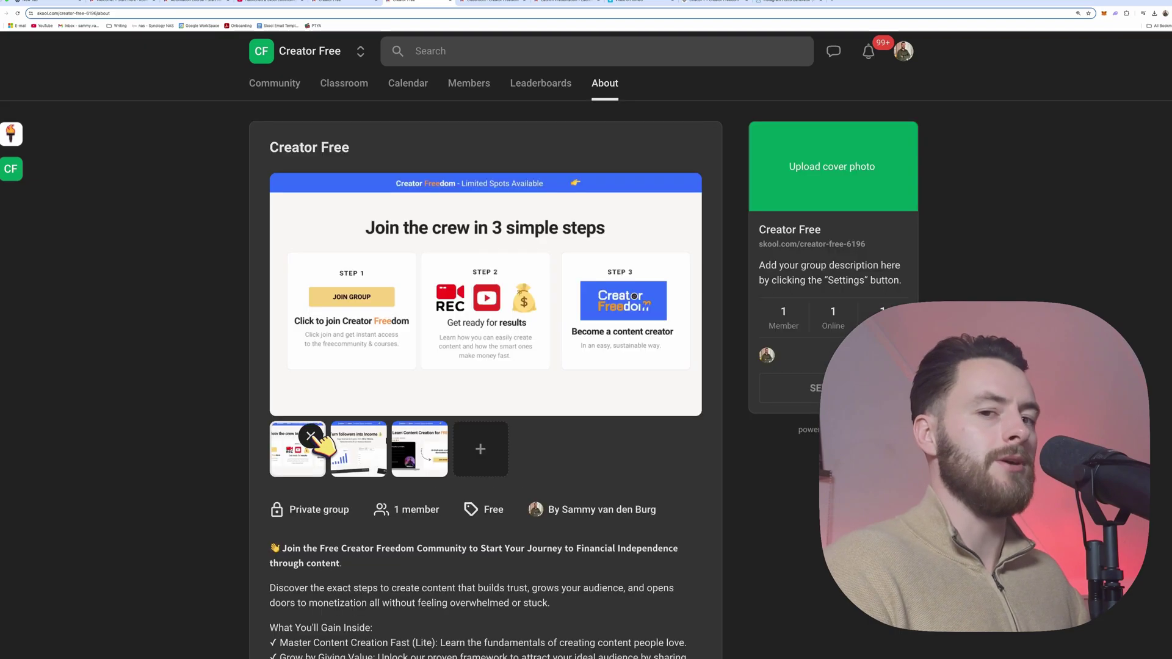
scroll(323, 446, "down", 3)
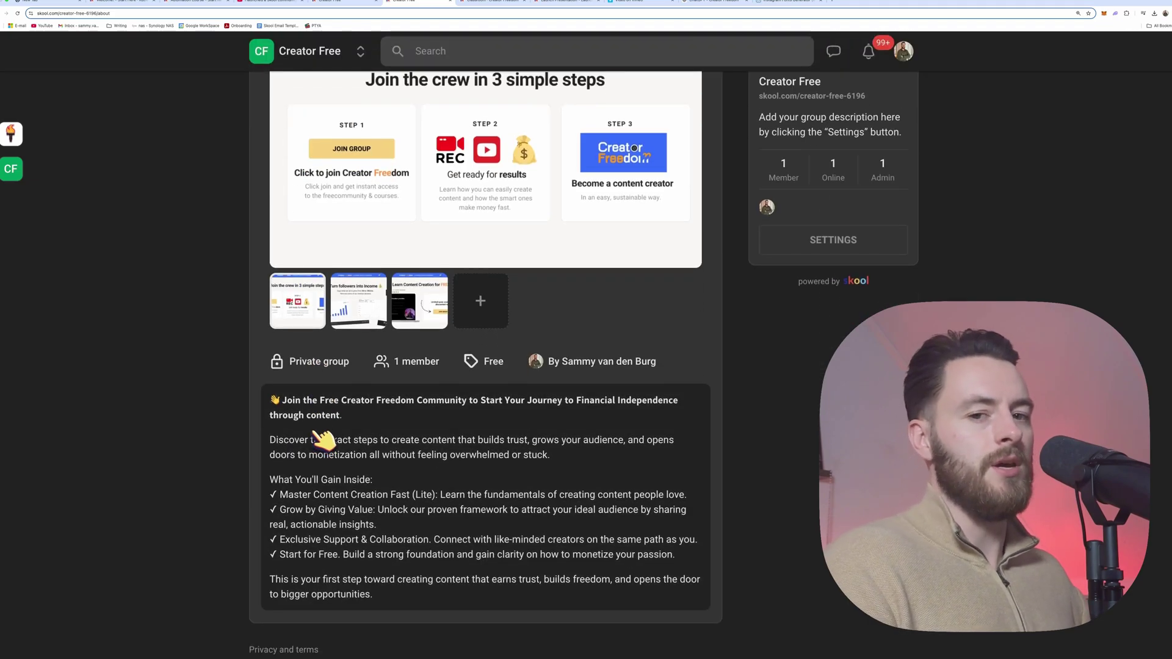
scroll(324, 446, "up", 3)
left_click(366, 461)
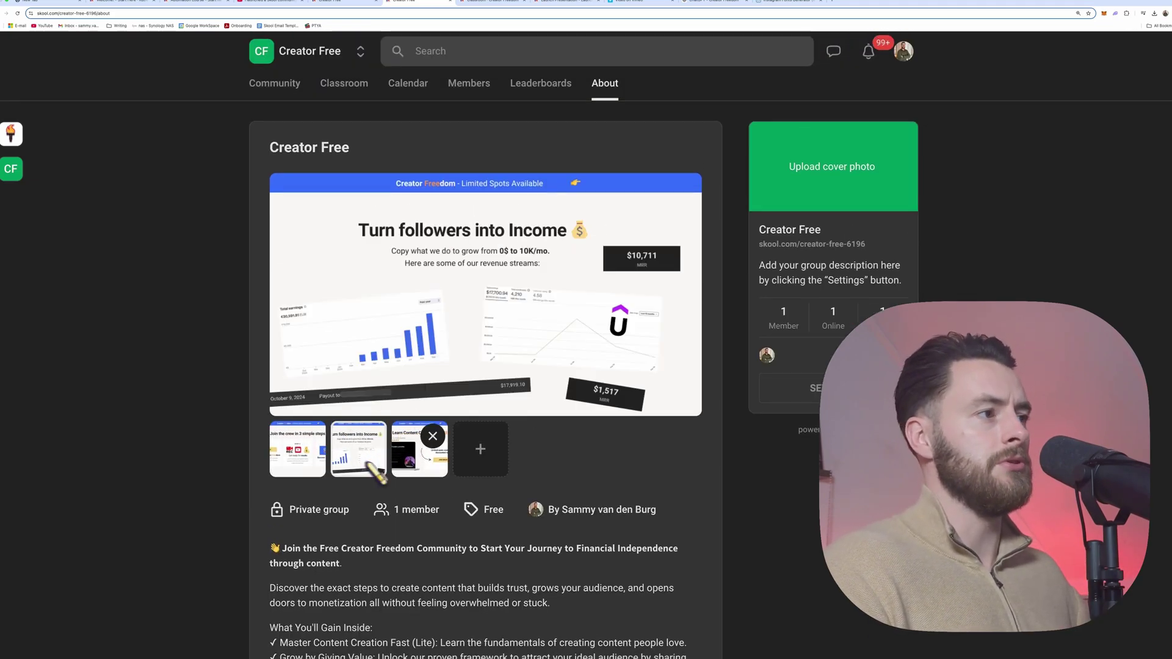
left_click(422, 464)
Step: Save the cropped cover, remove 'Automate.' and change 'Automation' to 'Creation' in the group description
left_click(292, 98)
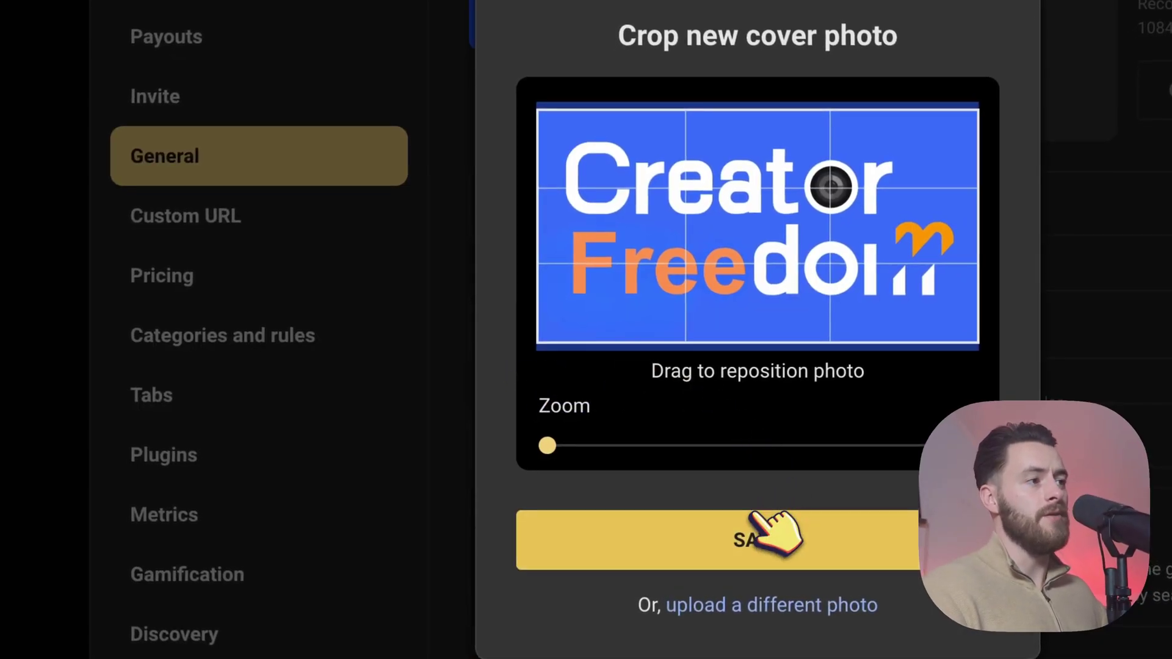
left_click(743, 530)
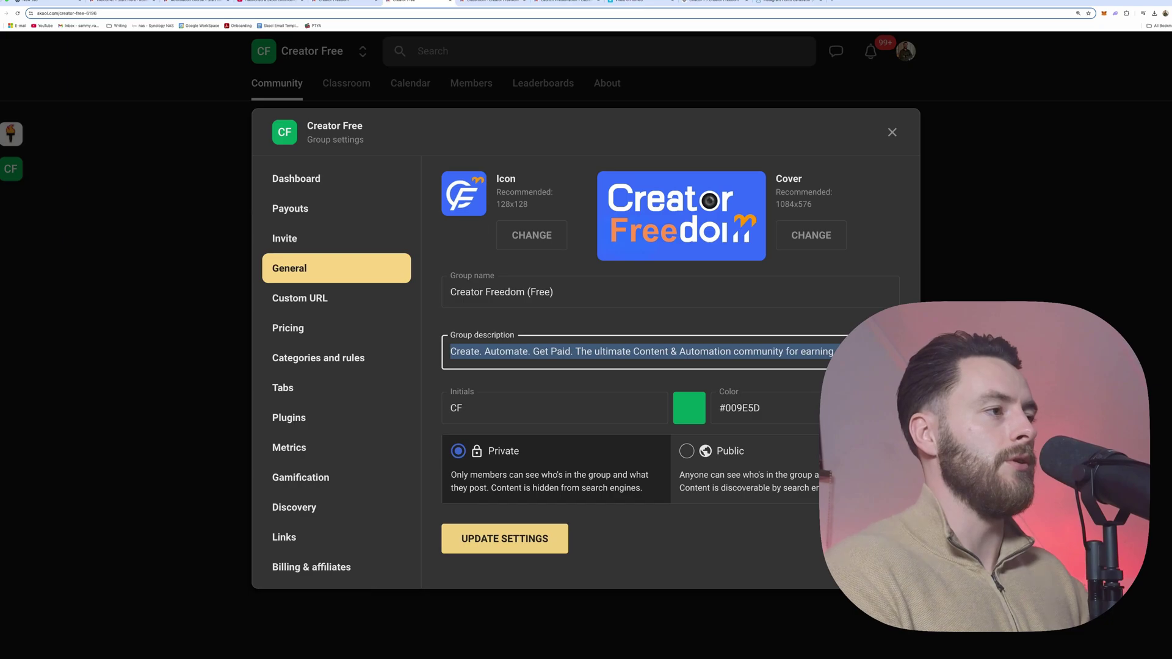
left_click(571, 351)
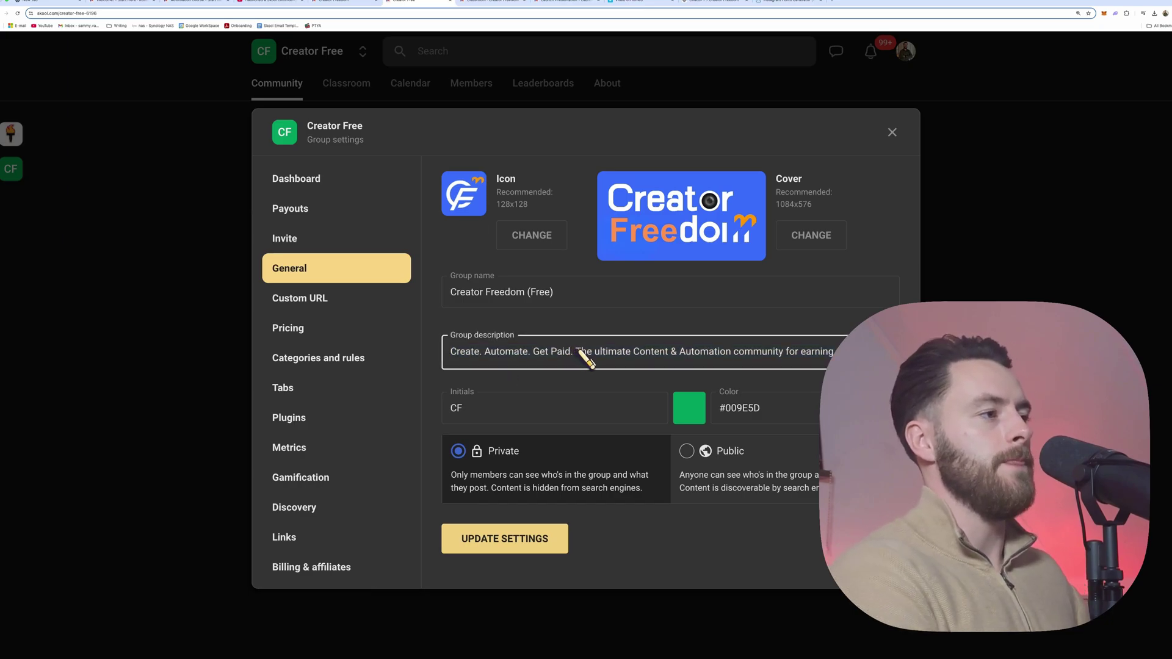
left_click_drag(578, 352, 451, 353)
mouse_move(533, 353)
left_mouse_down()
mouse_move(558, 353)
mouse_move(534, 354)
left_mouse_up()
key("alt+BackSpace")
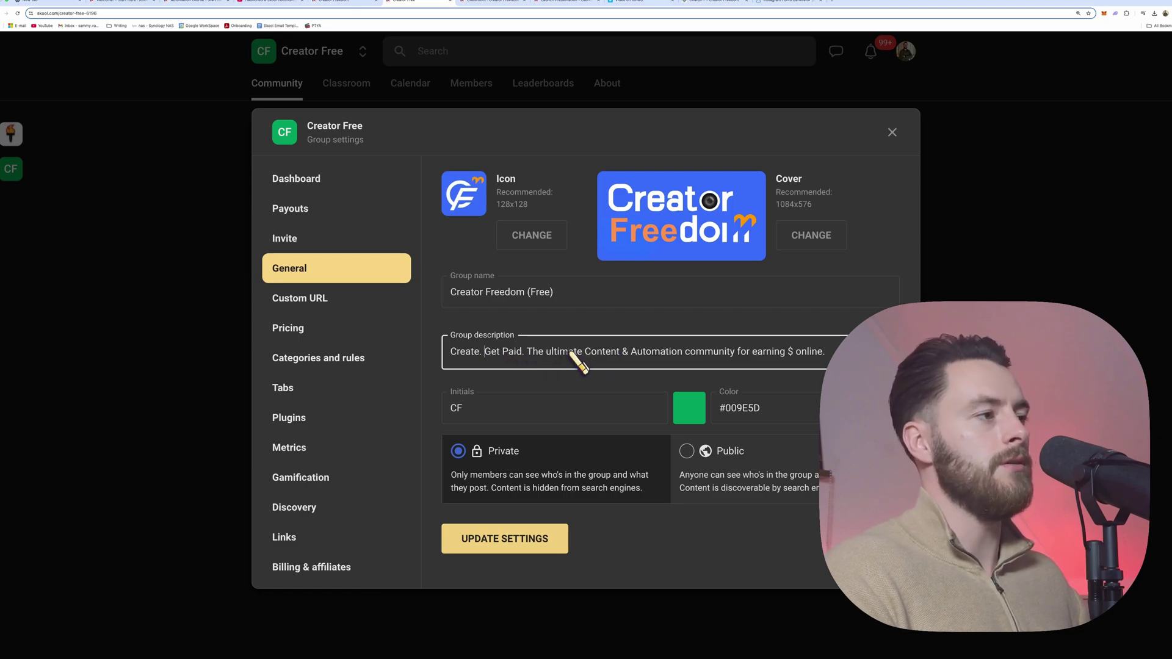
left_click_drag(684, 354, 623, 354)
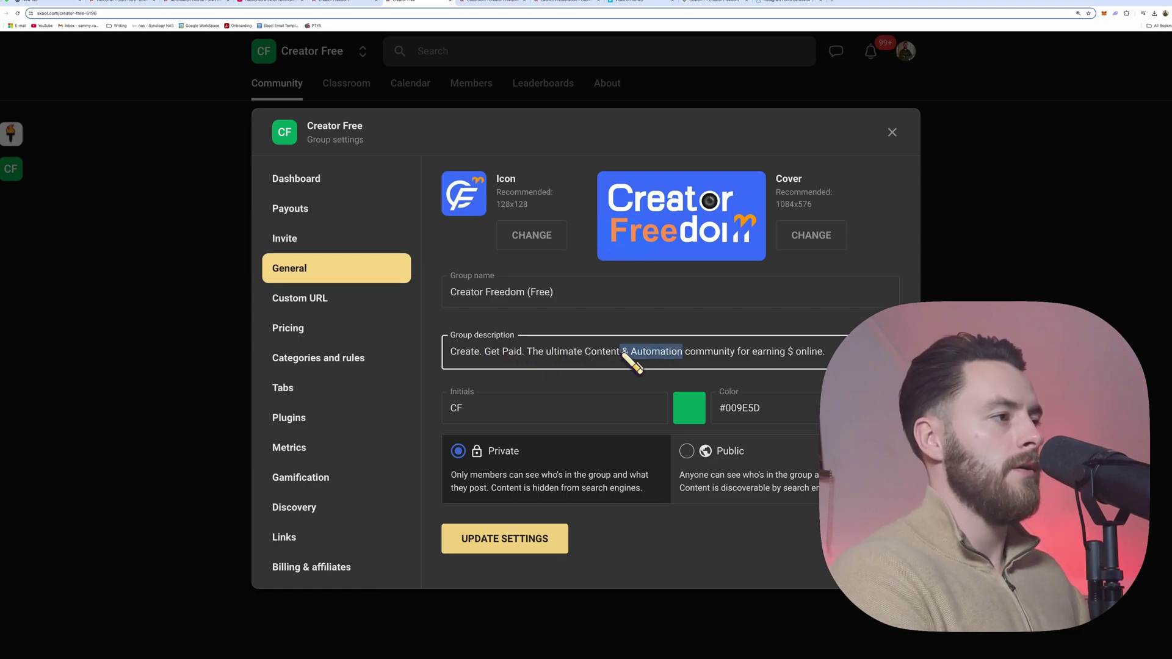
type("Creat")
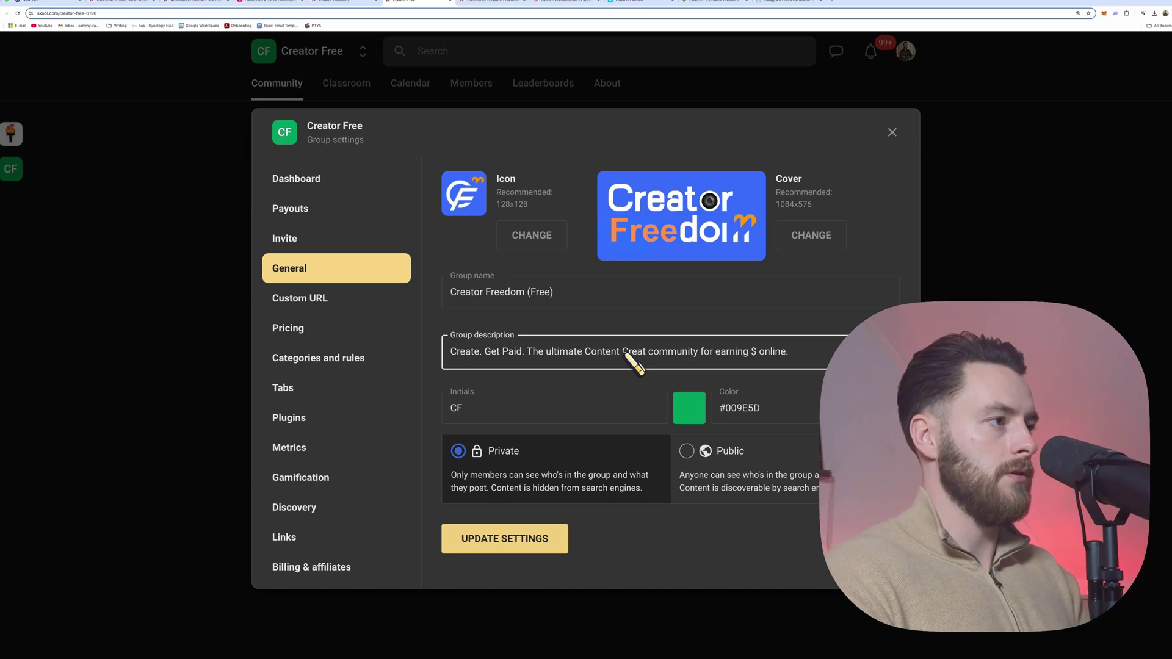
type("ion")
left_click(525, 540)
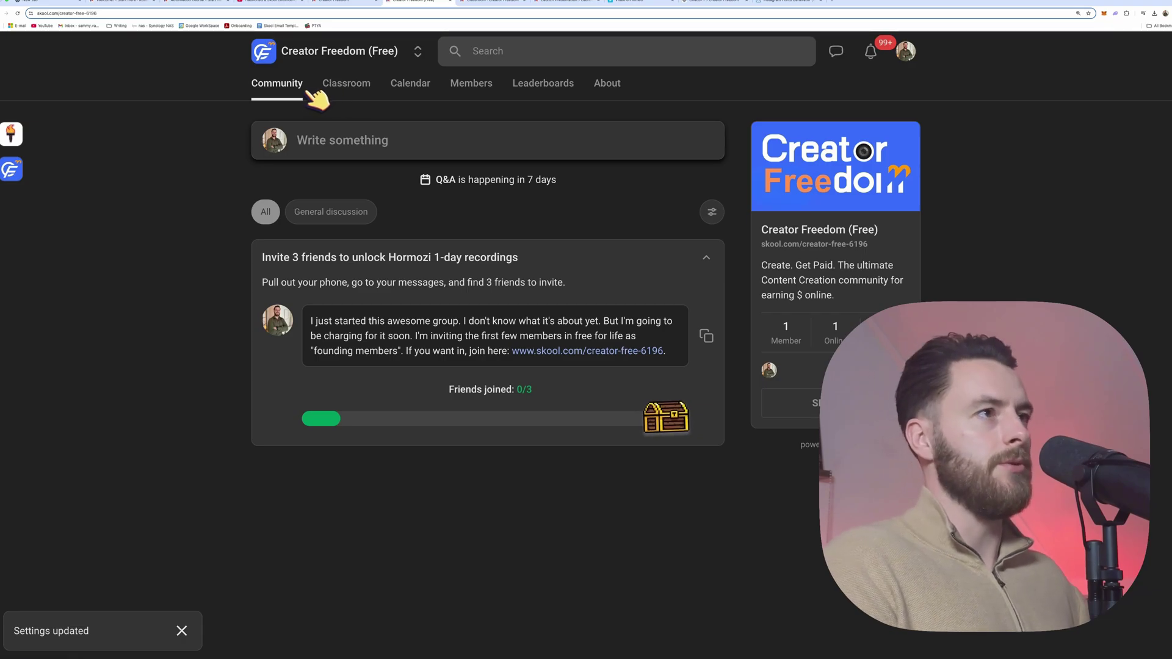
Step: Review the Classroom, Calendar, Members and Leaderboards tabs, ending on About with the three-slide gallery
left_click(357, 87)
left_click(408, 87)
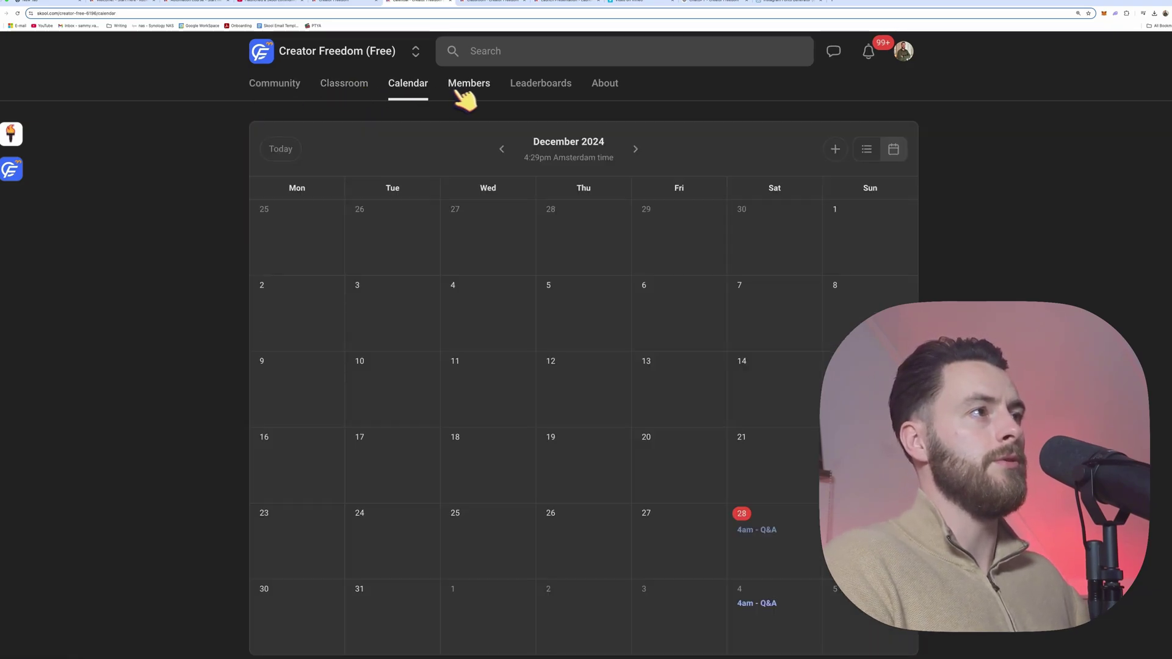
left_click(469, 89)
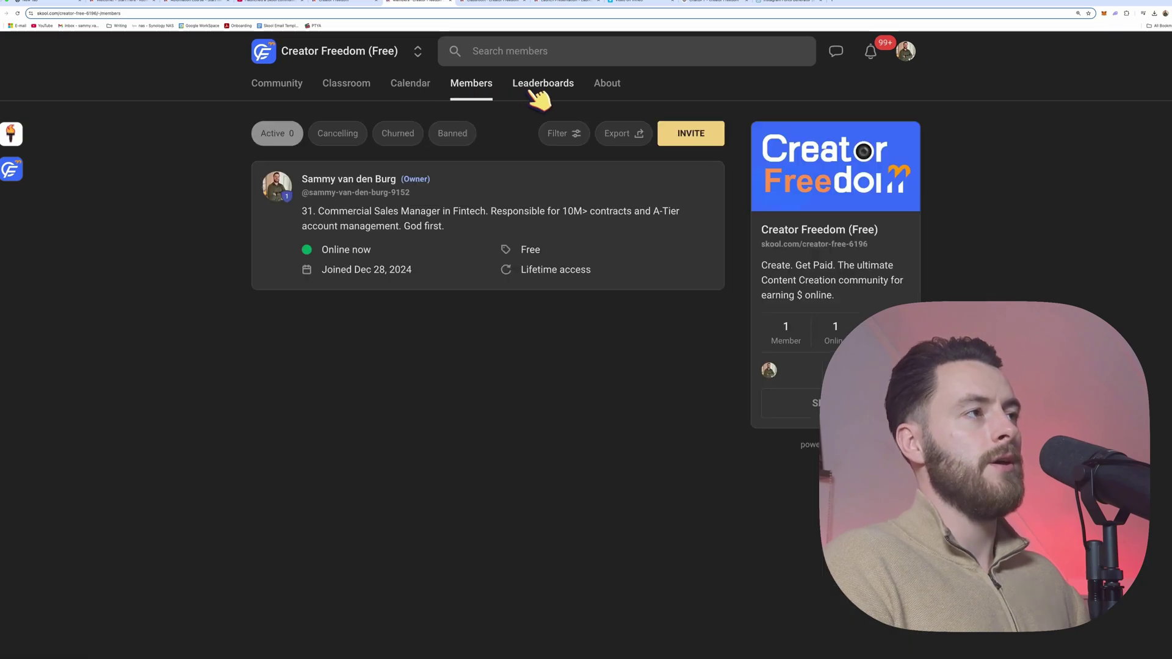
left_click(537, 92)
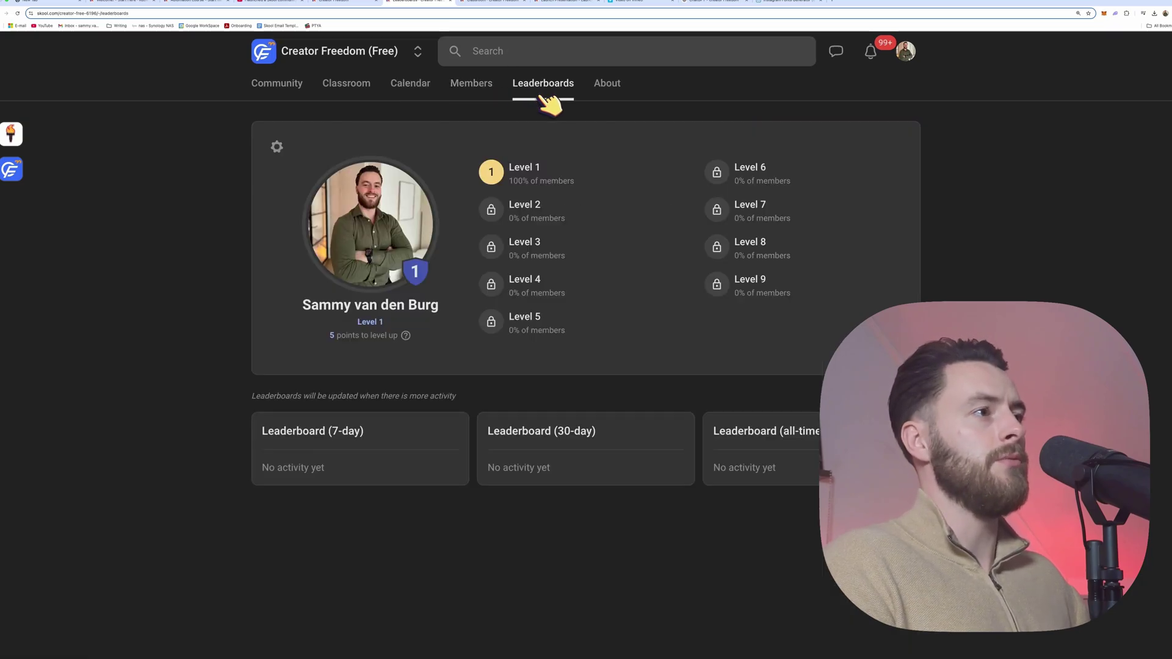
left_click(614, 87)
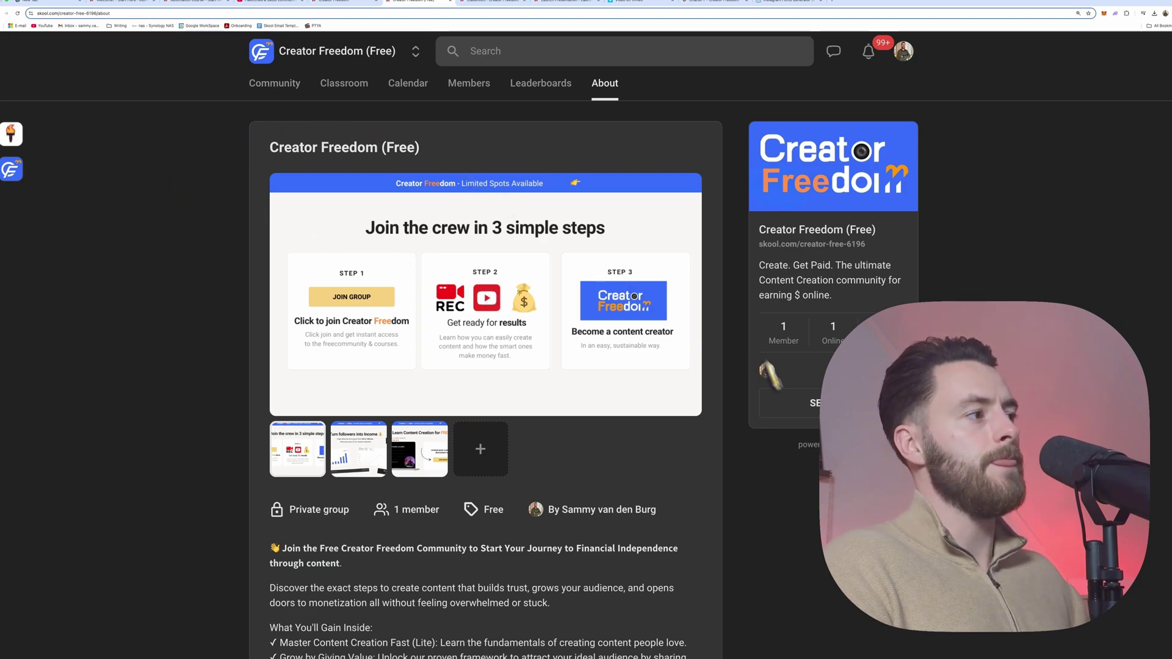
scroll(610, 397, "down", 2)
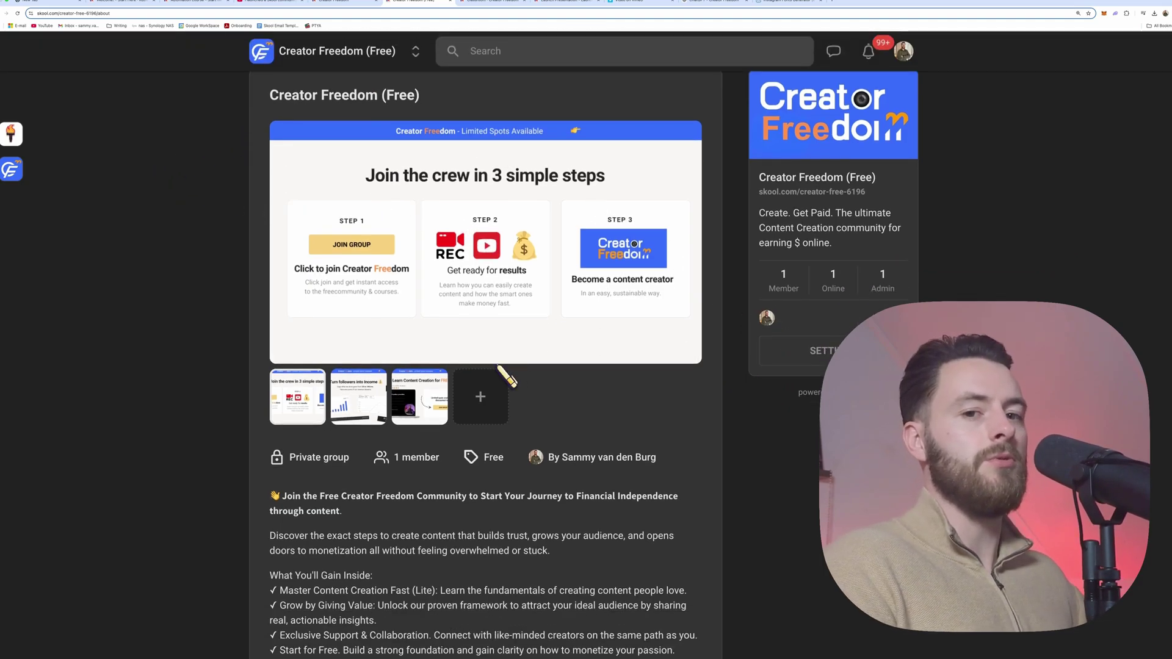